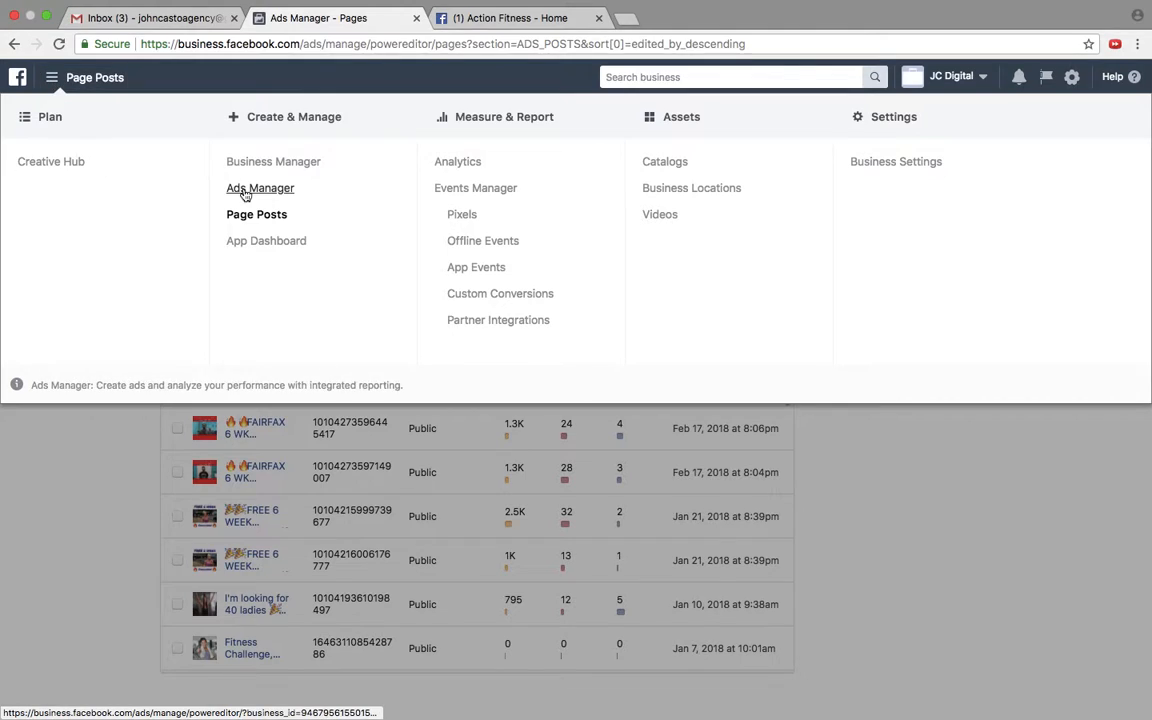
Step: Open the Business Manager home page and switch to the personal ad account in Ads Manager
click(297, 170)
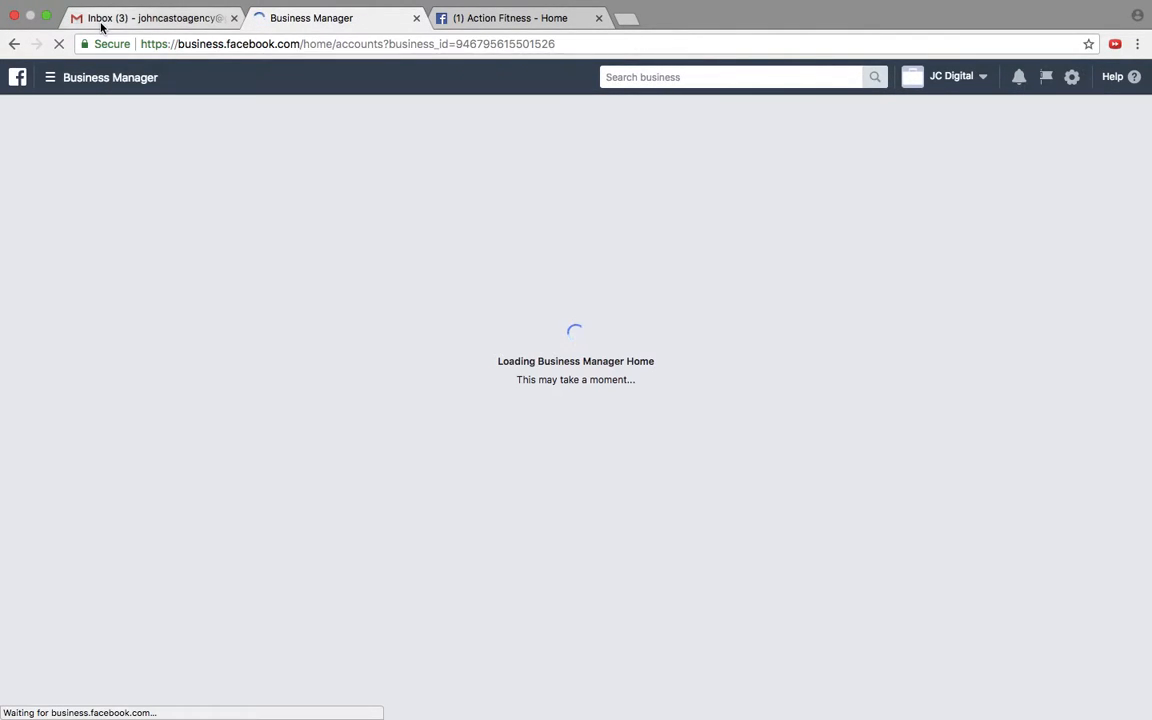
click(62, 79)
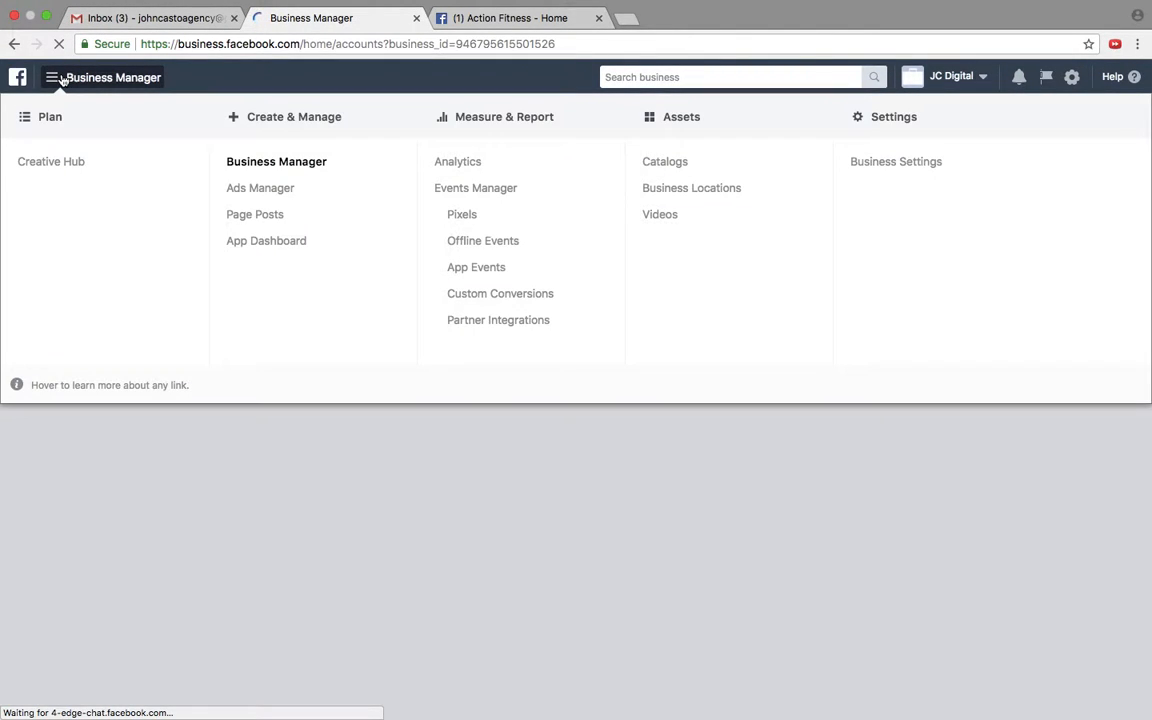
click(283, 190)
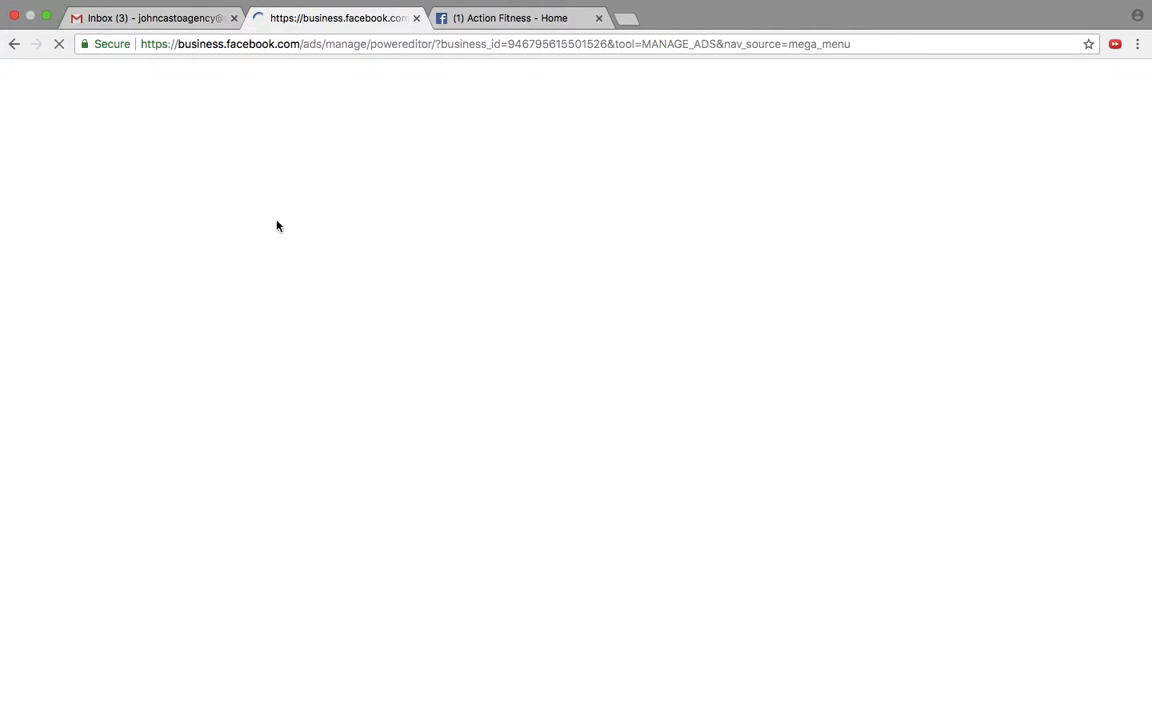
click(311, 44)
text(busi)
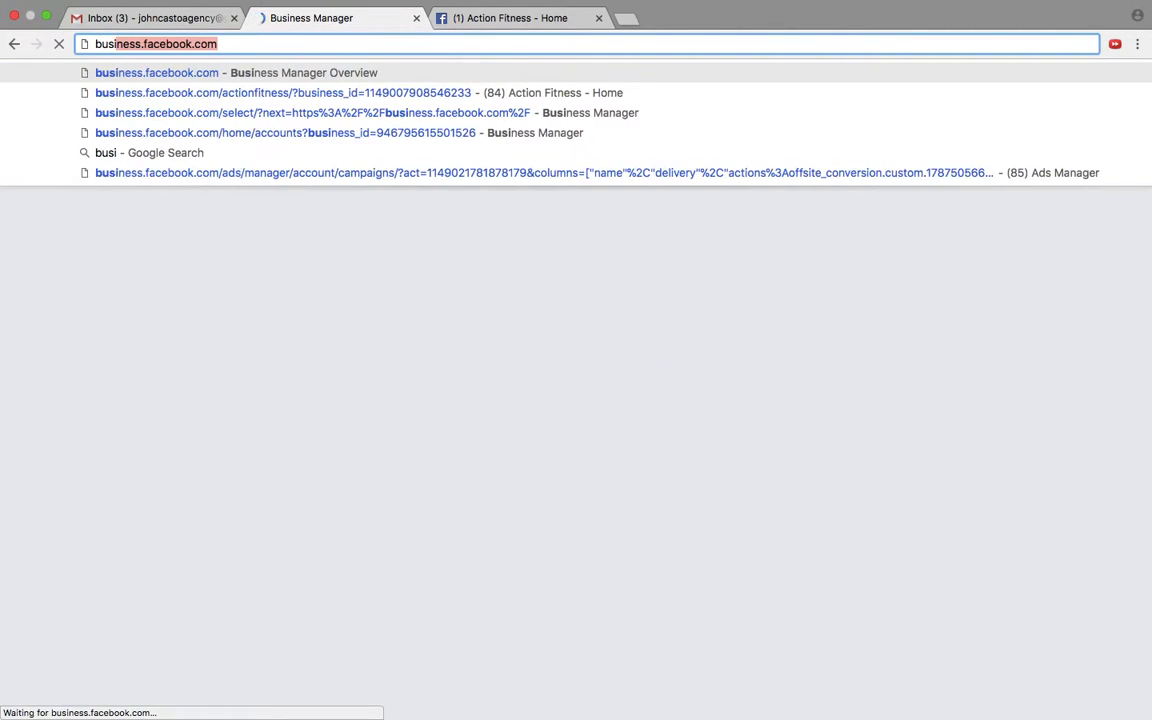
key(Return)
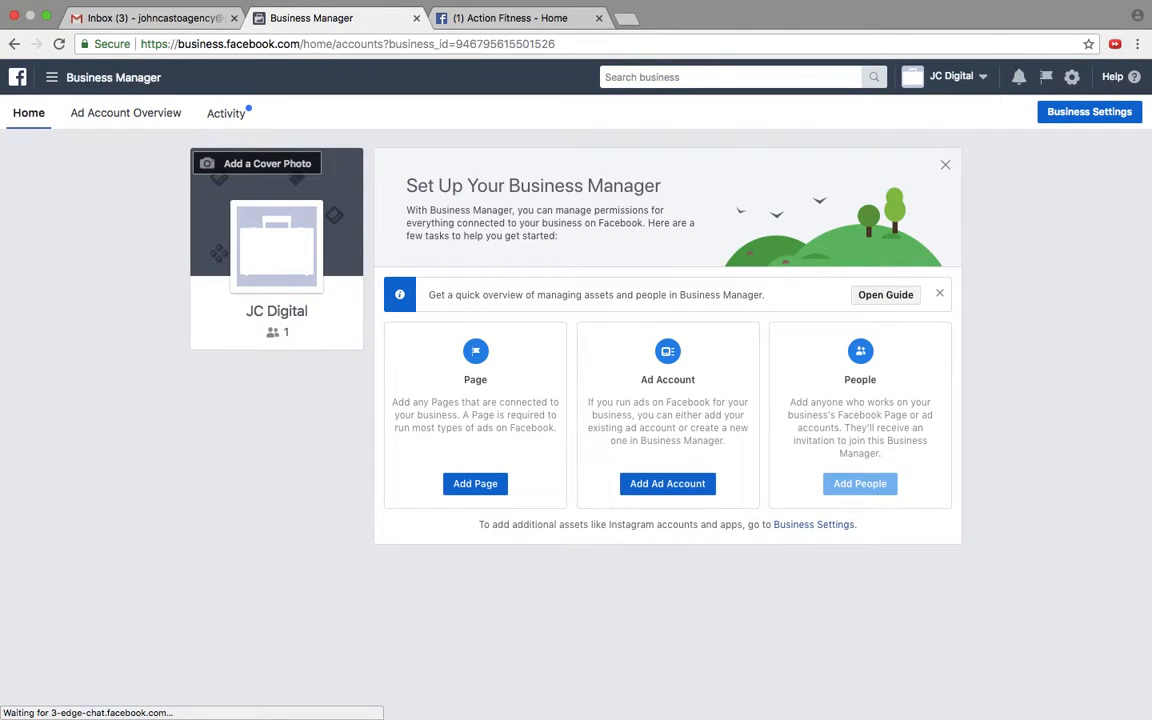
click(951, 78)
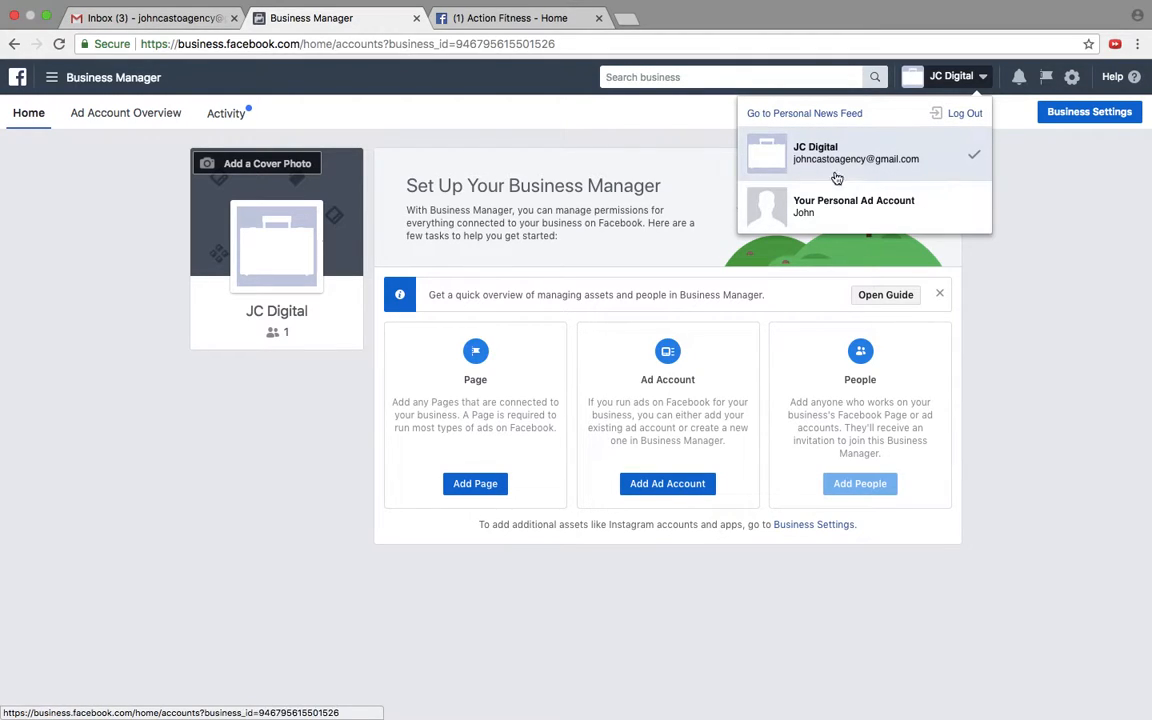
click(872, 221)
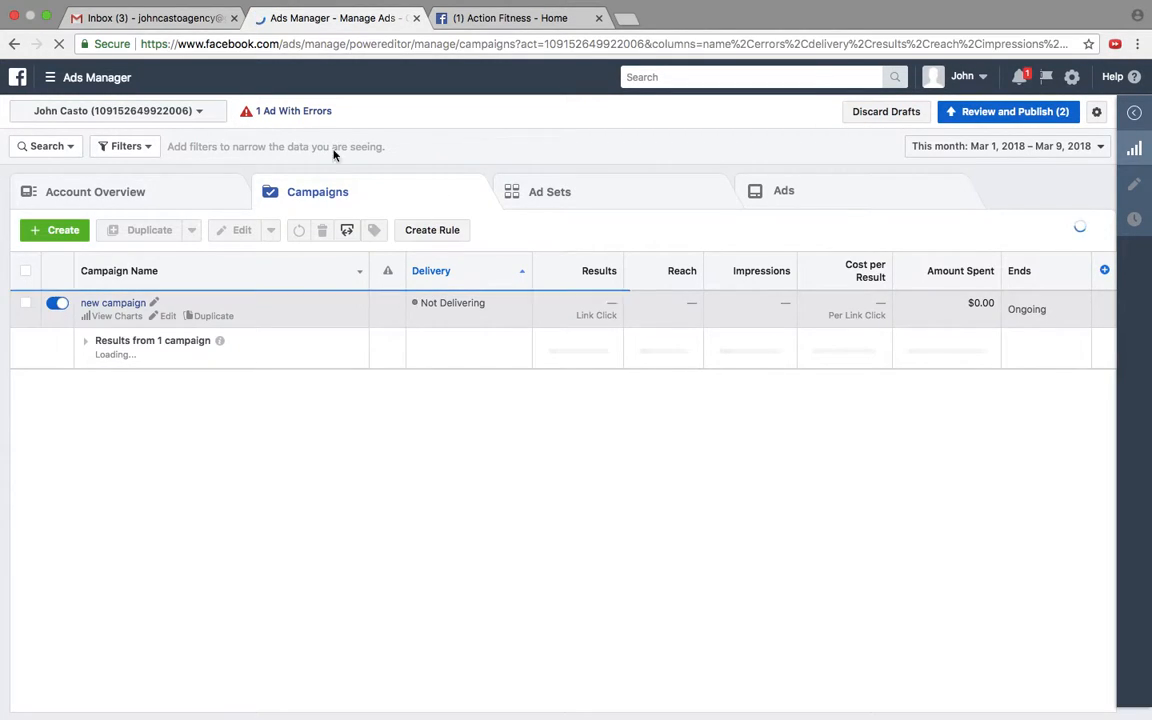
Step: Delete the campaign "new campaign" and publish the pending draft changes
click(25, 302)
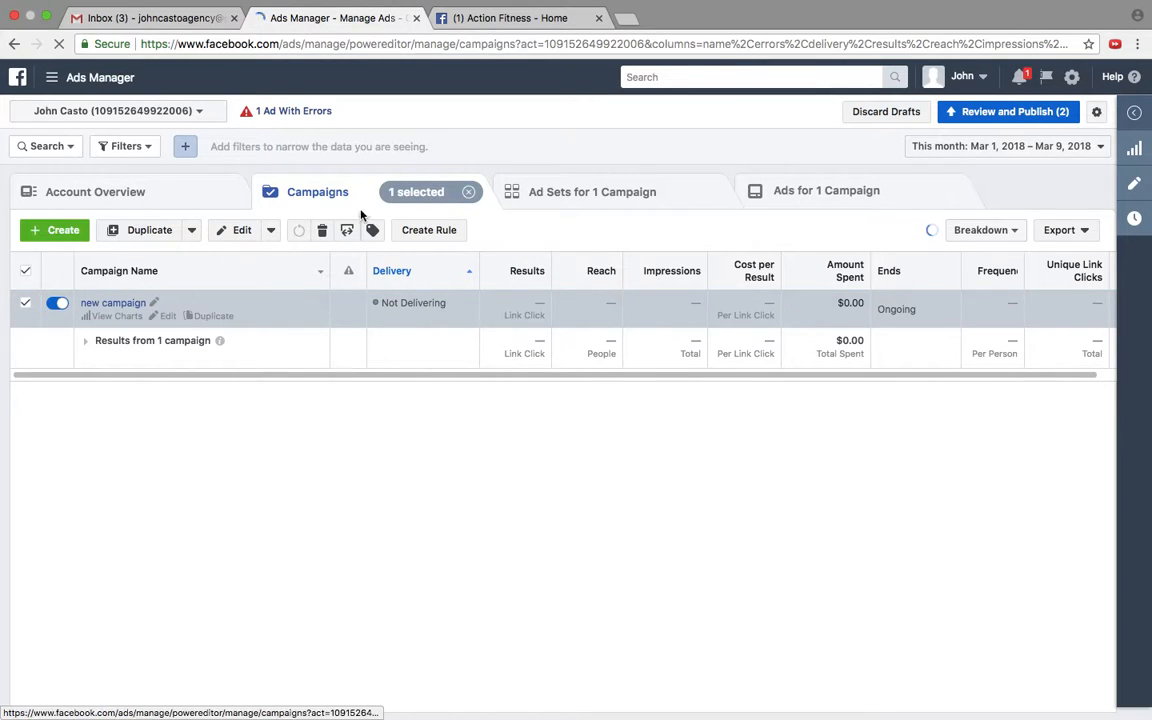
click(322, 231)
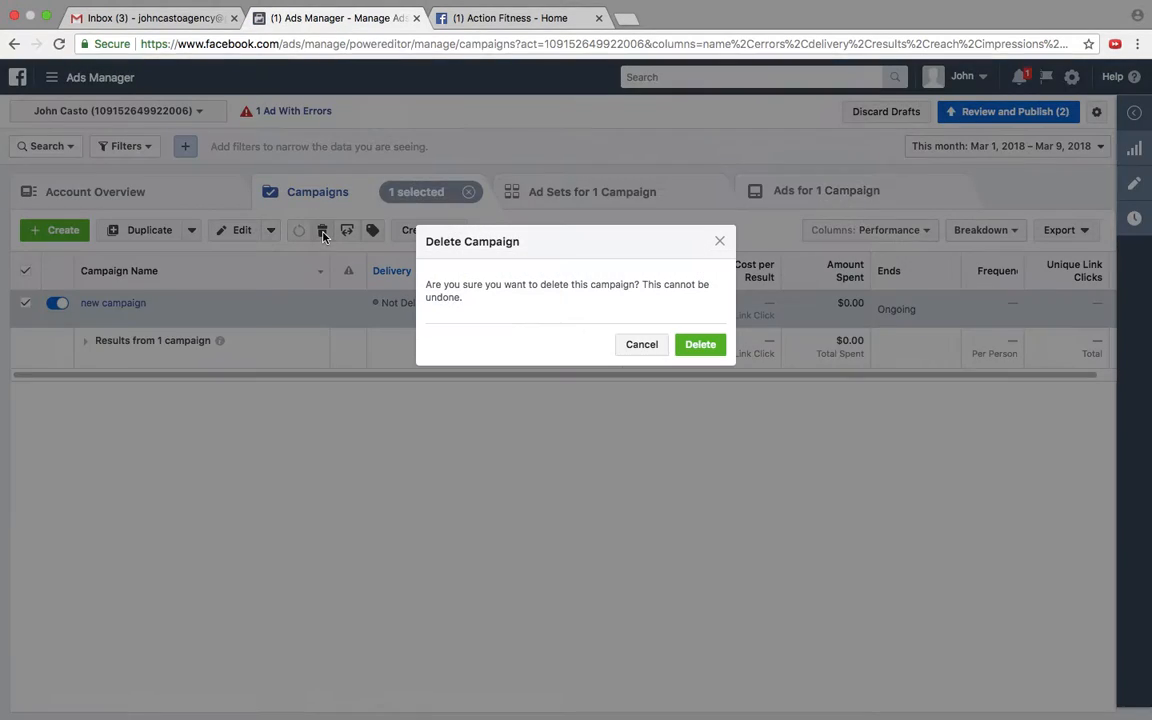
click(700, 350)
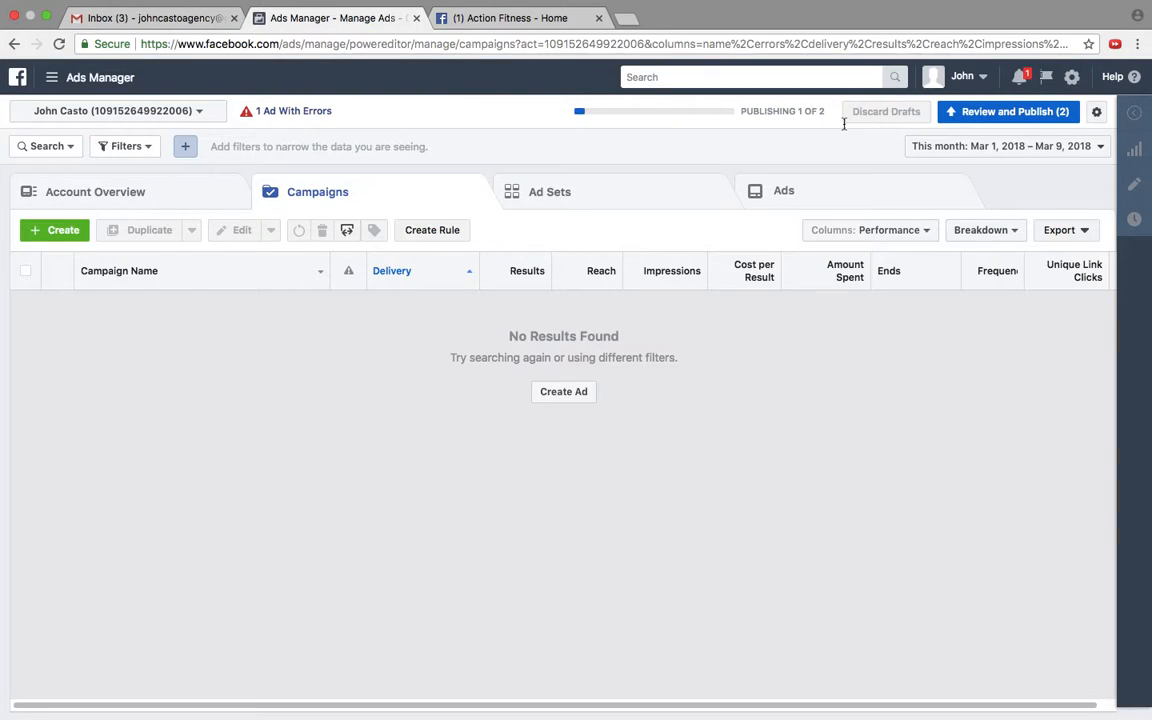
click(1010, 111)
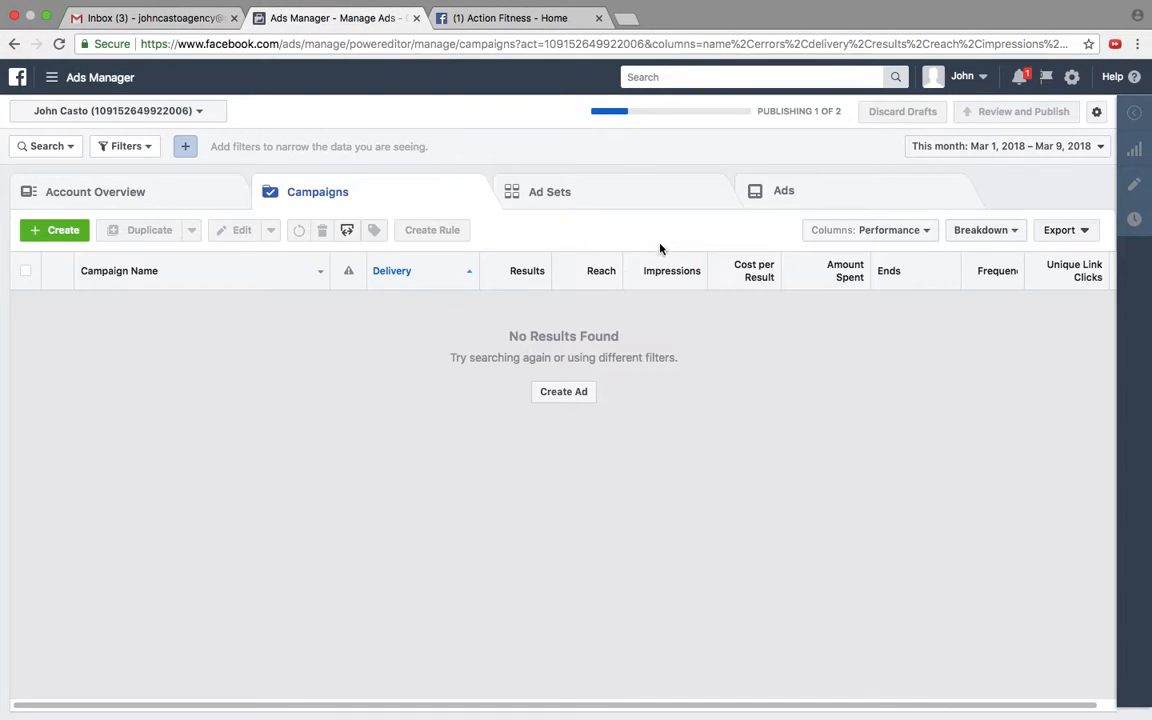
Step: Expand the Explore list on the Facebook home page and look through it for an Ads Manager shortcut
click(500, 18)
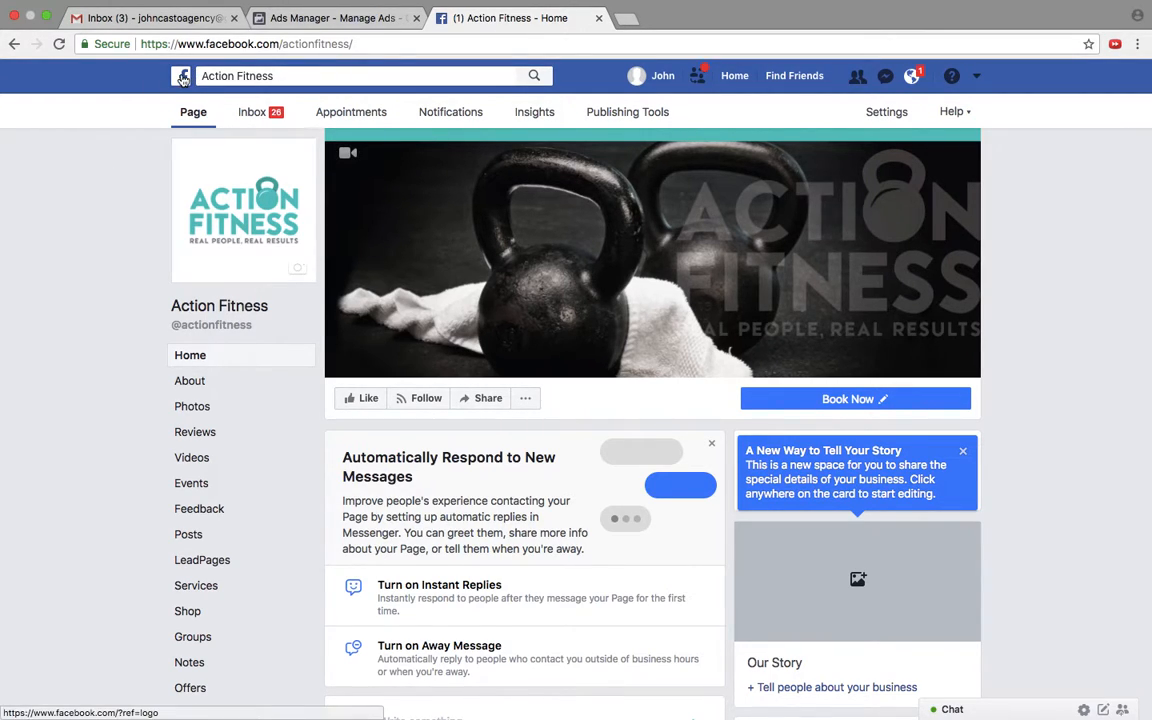
click(186, 76)
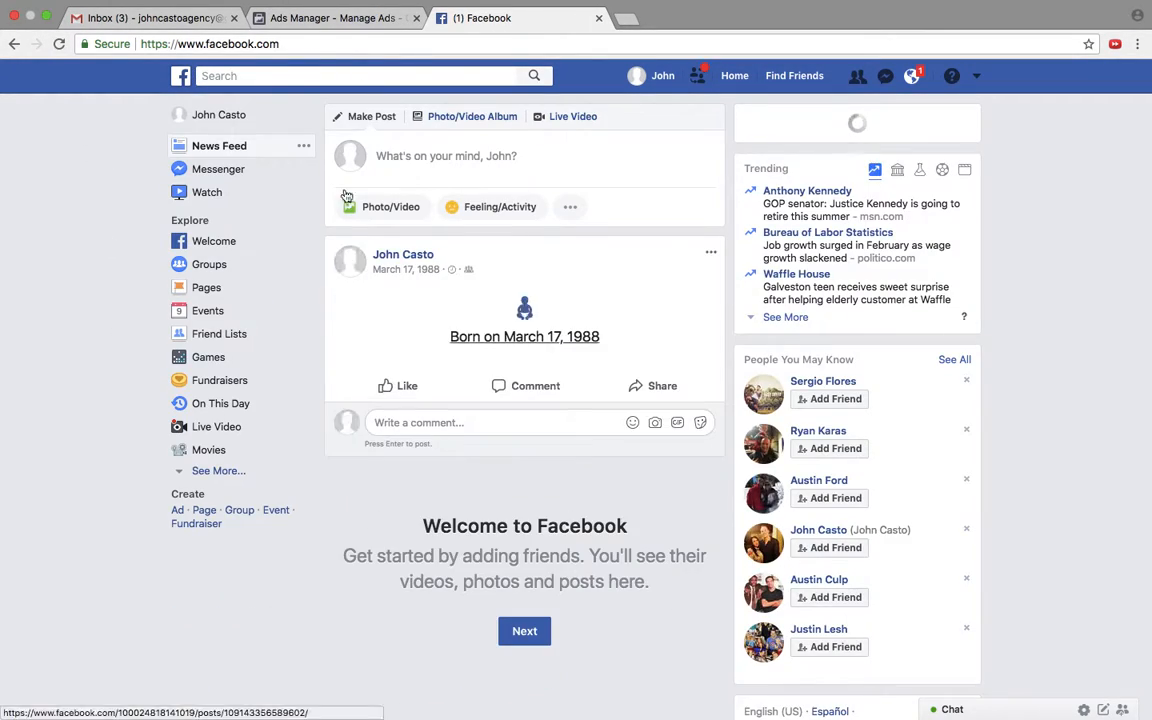
click(218, 470)
scroll(3, 620, down, 5)
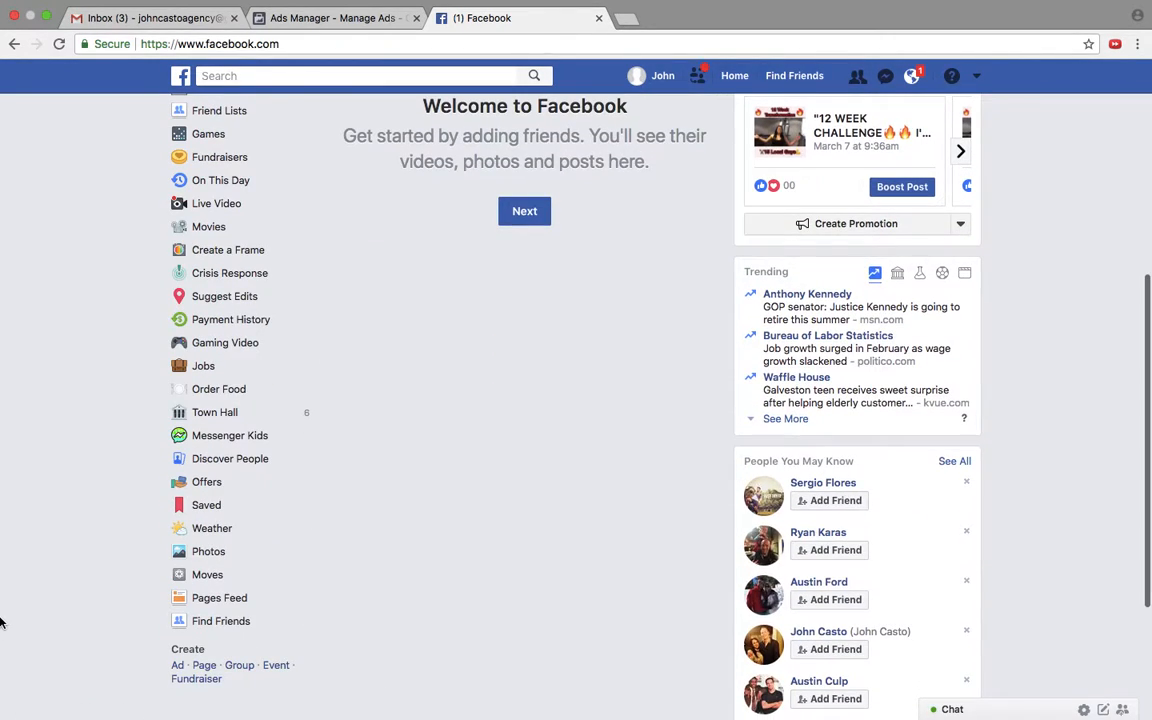
scroll(309, 458, up, 5)
click(298, 18)
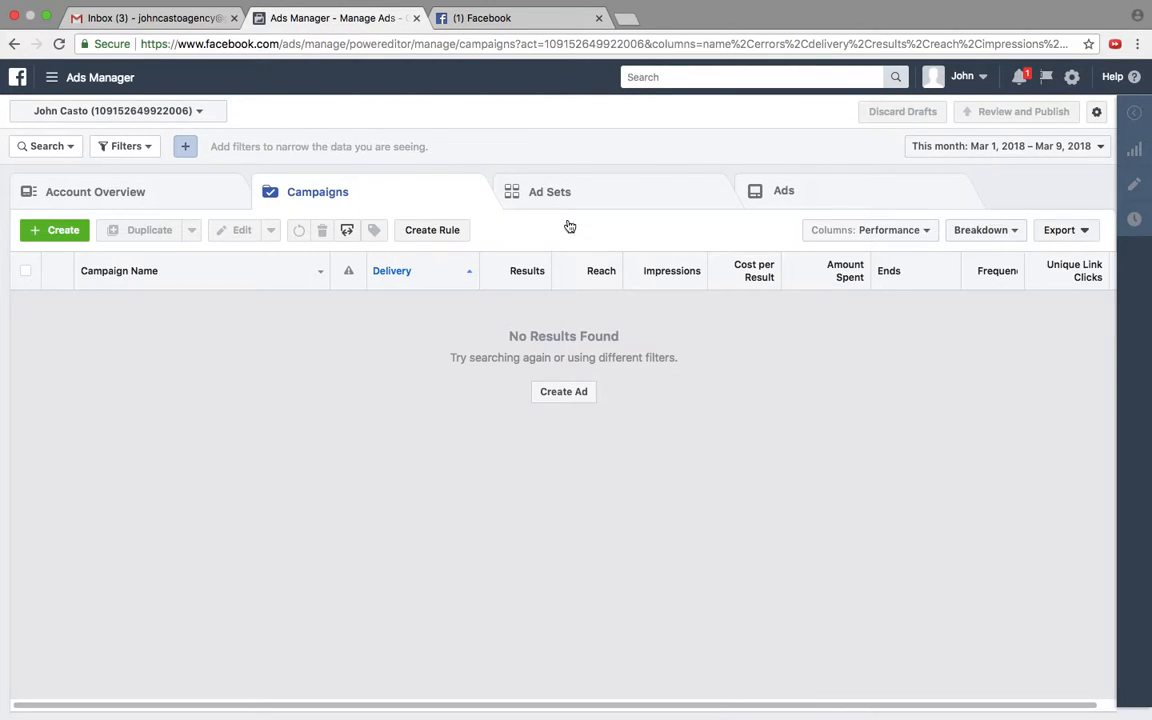
Step: Compare with the other Facebook account's Explore list, search the home page for "ads", and return to Ads Manager
click(495, 20)
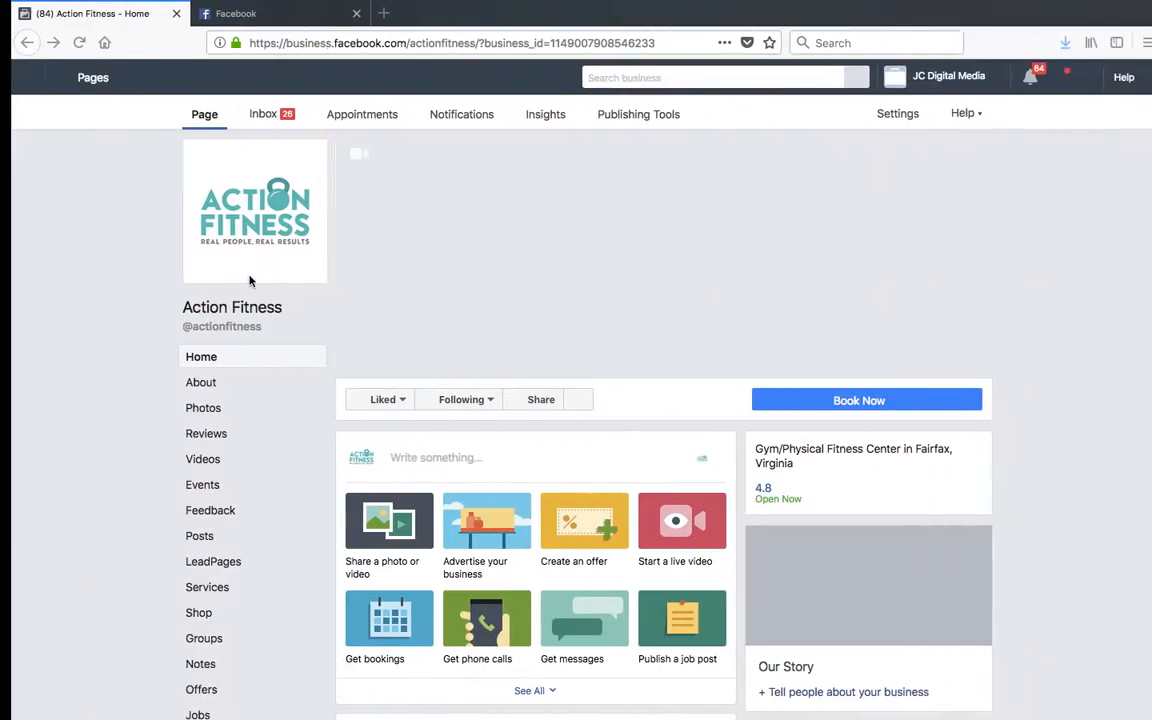
click(254, 12)
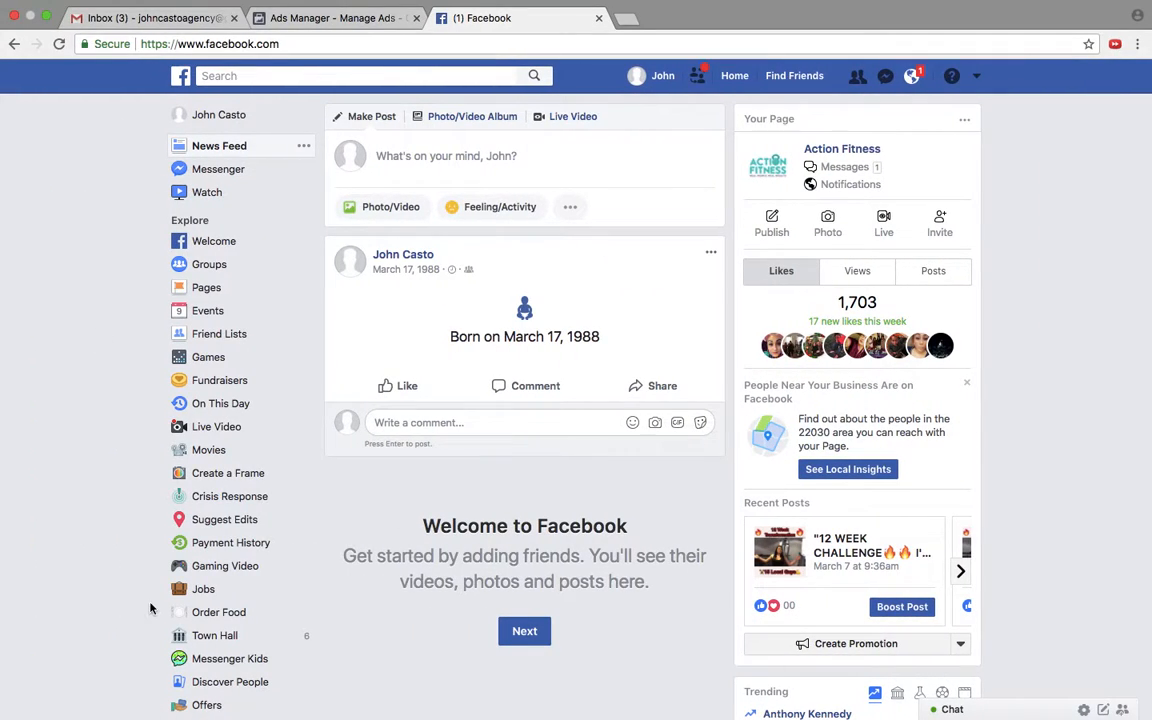
scroll(147, 609, down, 2)
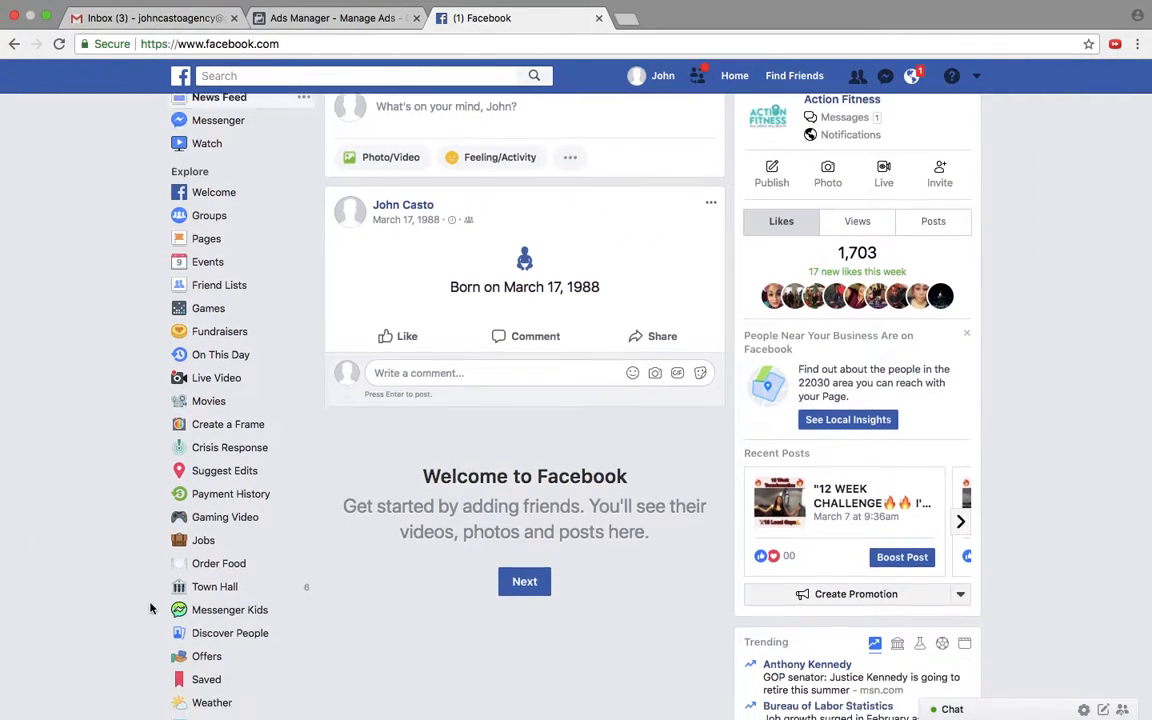
scroll(150, 608, down, 4)
scroll(150, 608, up, 2)
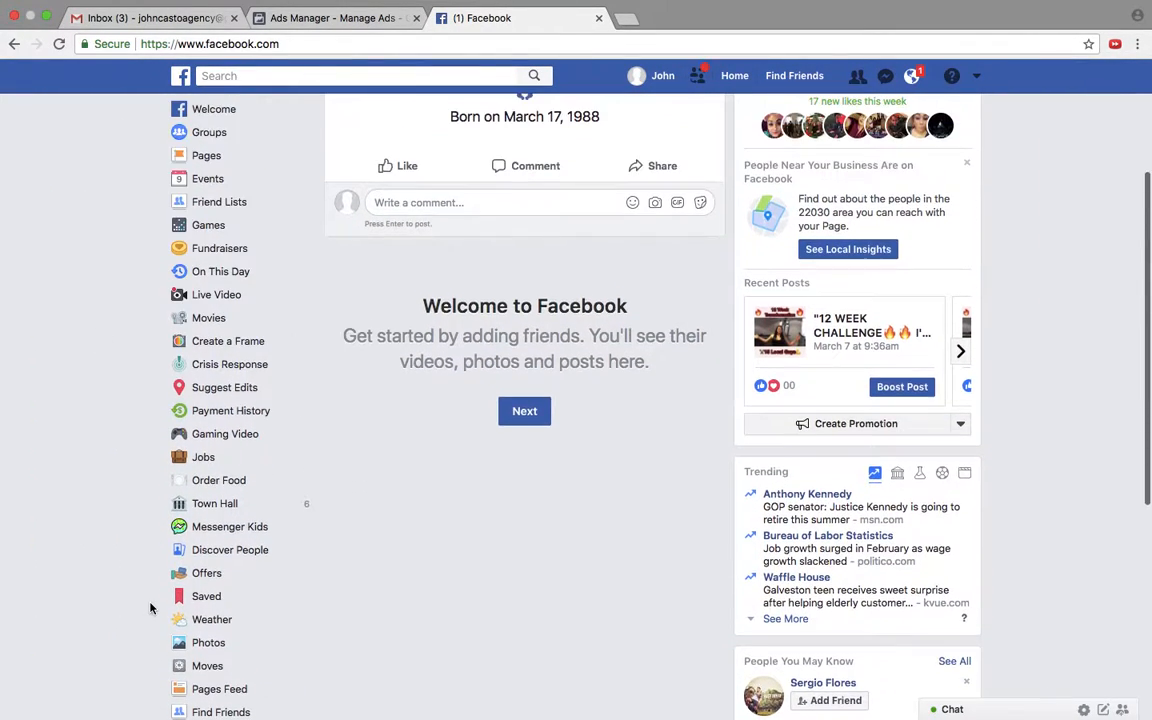
key(super+f)
text(ads)
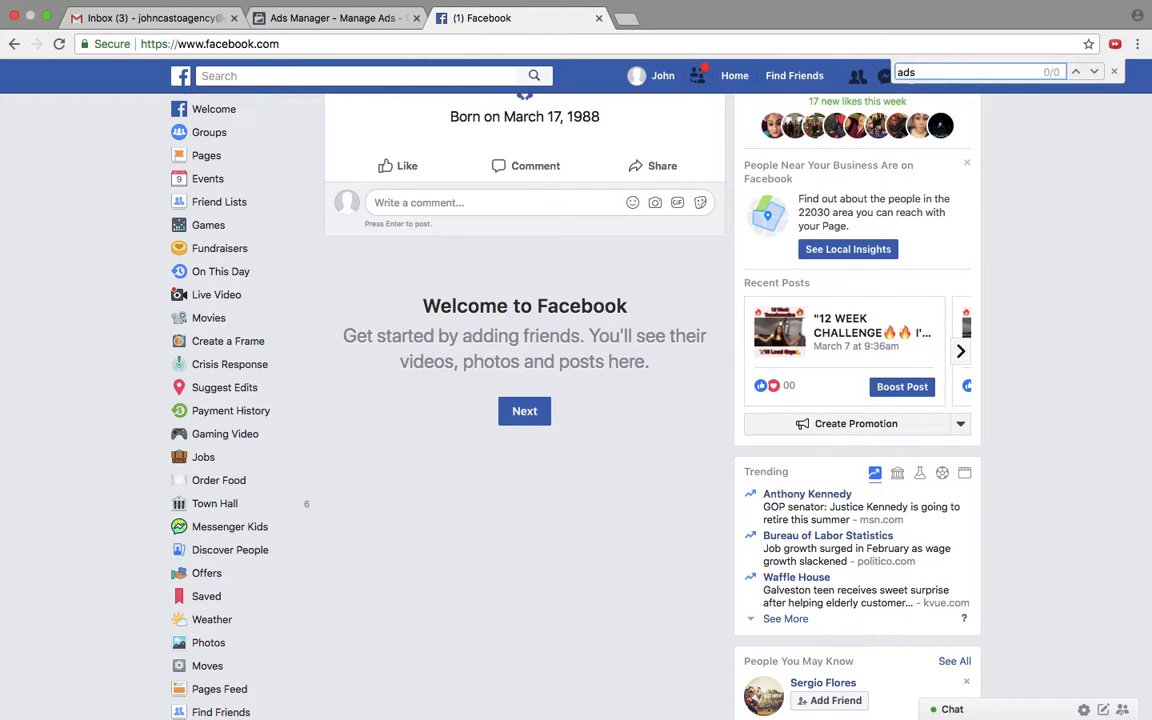
scroll(293, 303, up, 5)
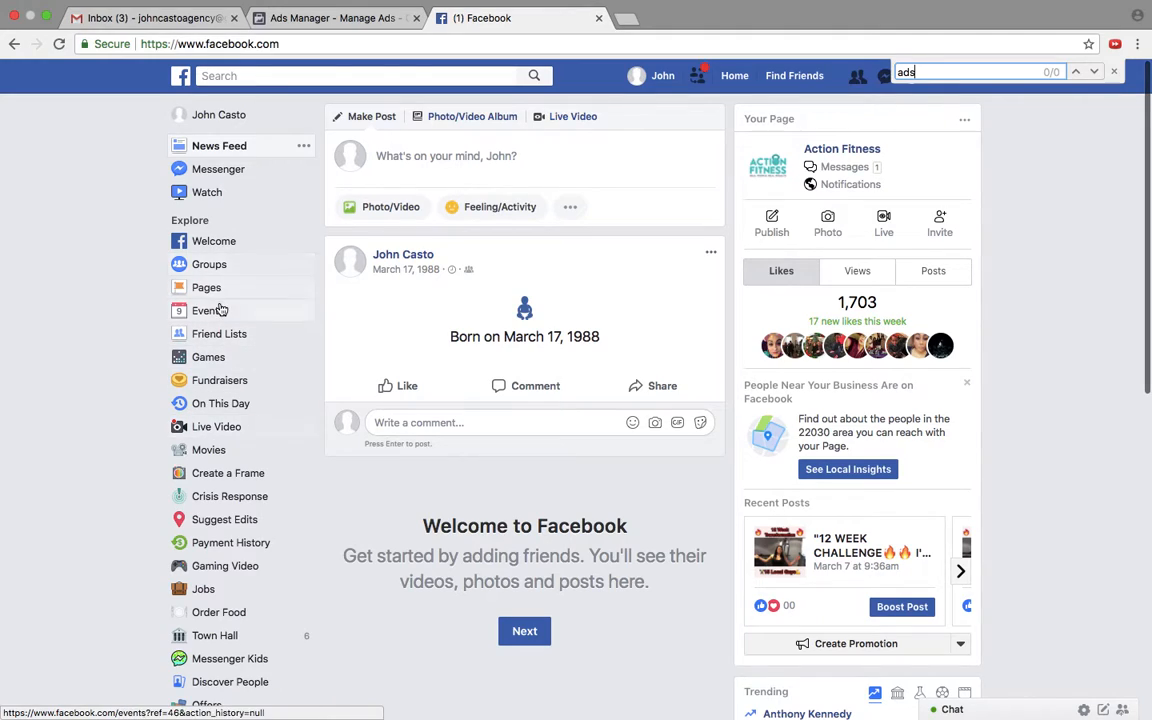
click(362, 19)
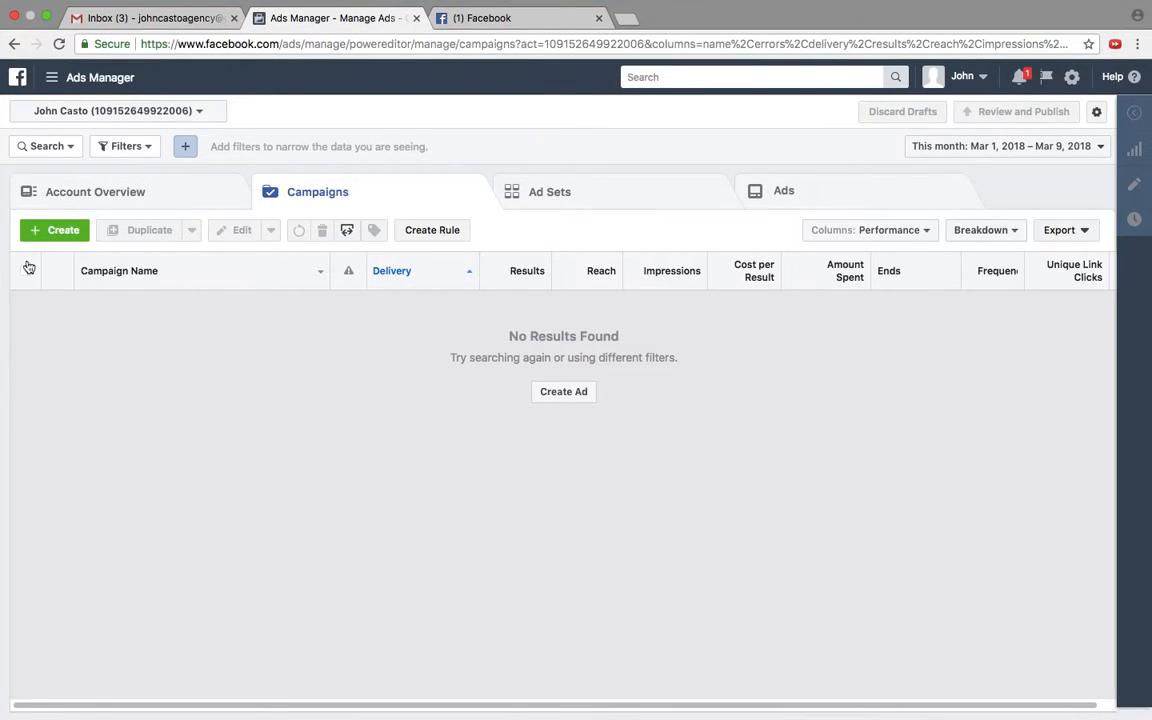
Step: Start creating a new campaign, switch to Guided Creation and dismiss the Quick Creation tip
click(63, 229)
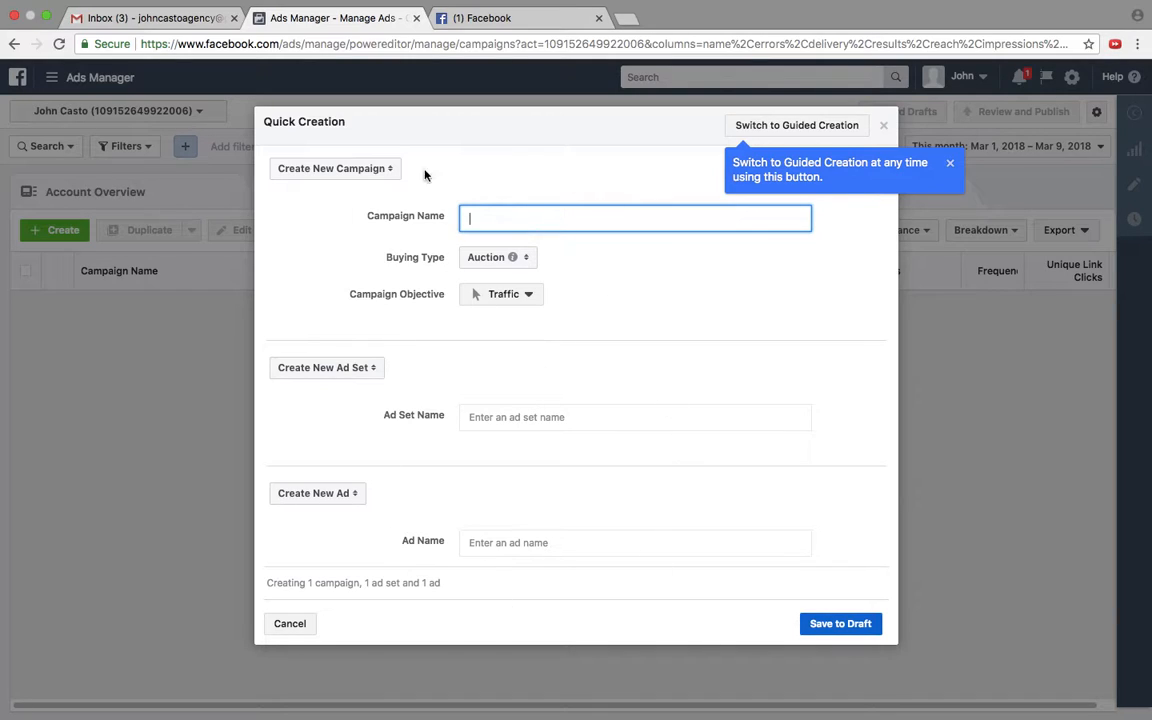
click(796, 126)
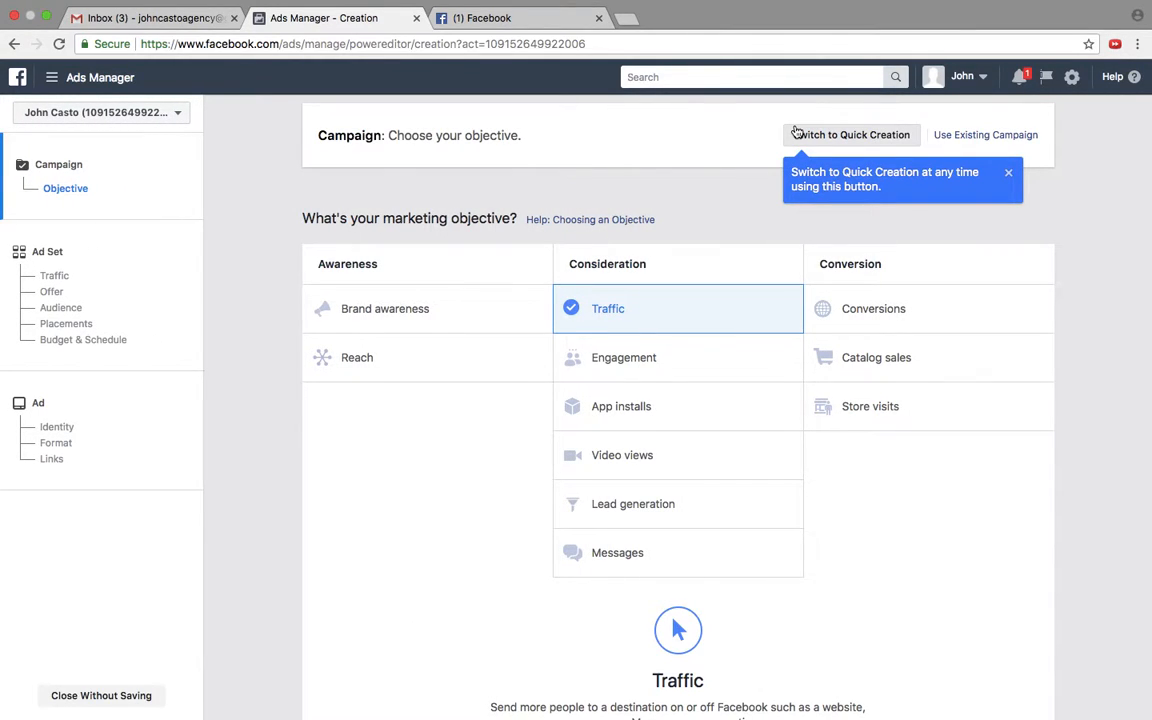
click(1008, 176)
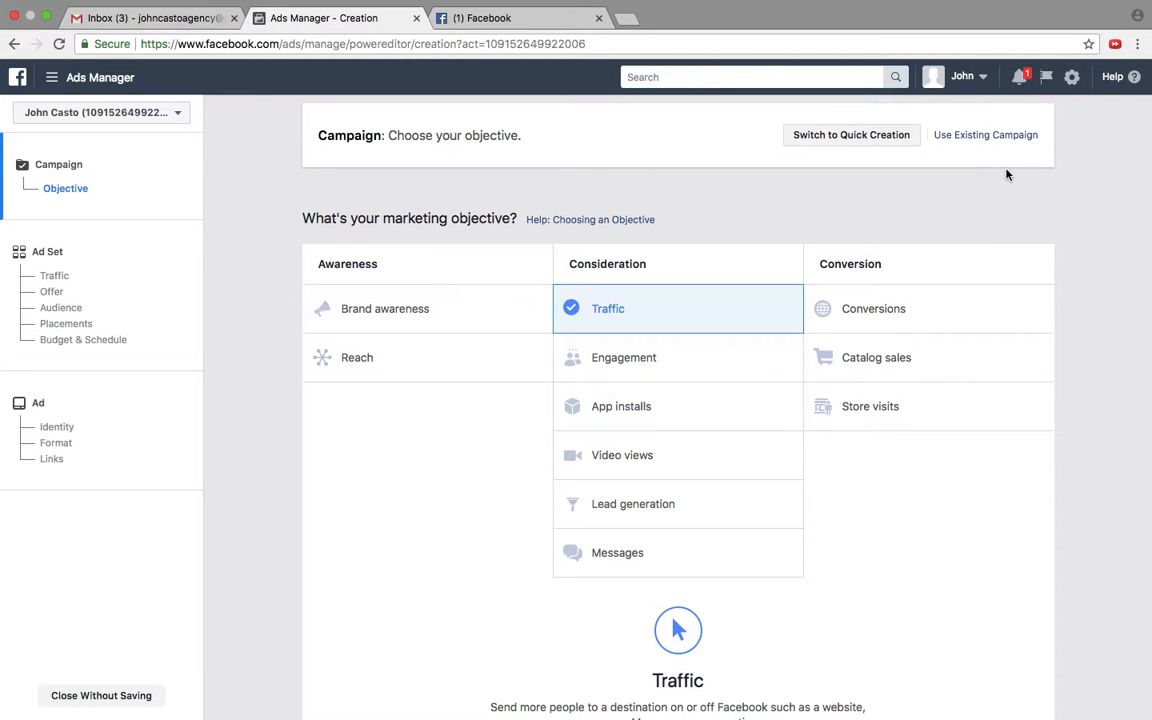
Step: Review the marketing objectives offered under Awareness, Consideration and Conversion
mouse_move(1039, 406)
scroll(1038, 410, down, 3)
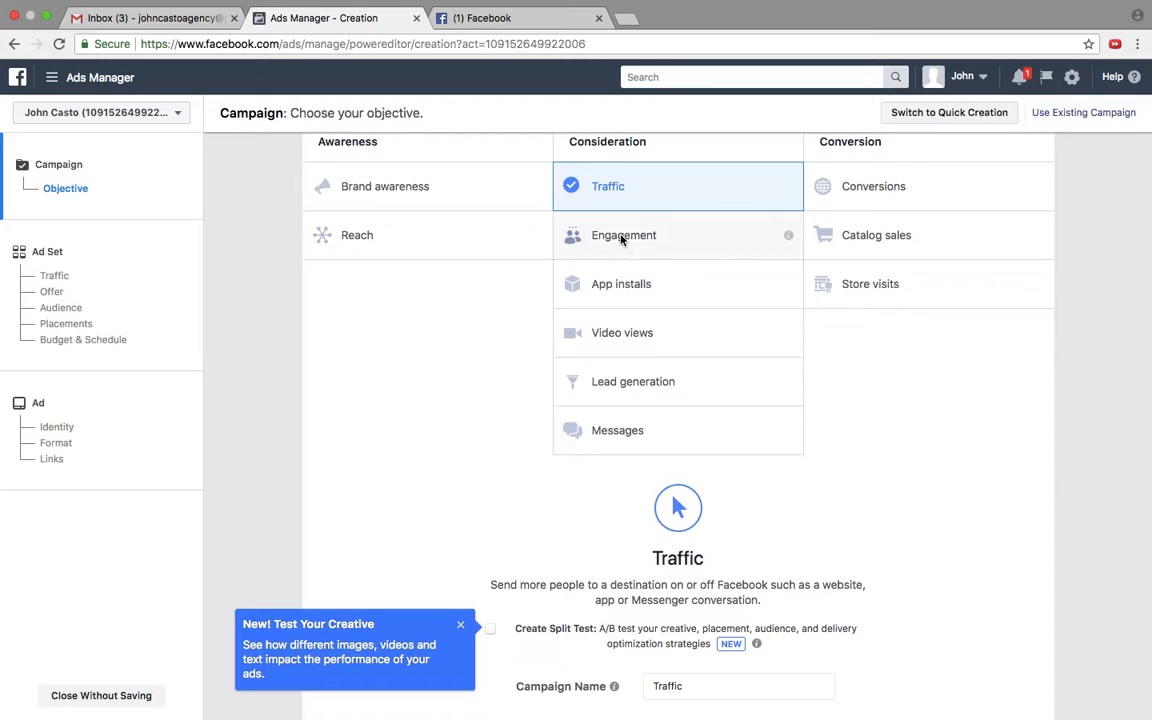
scroll(618, 238, up, 1)
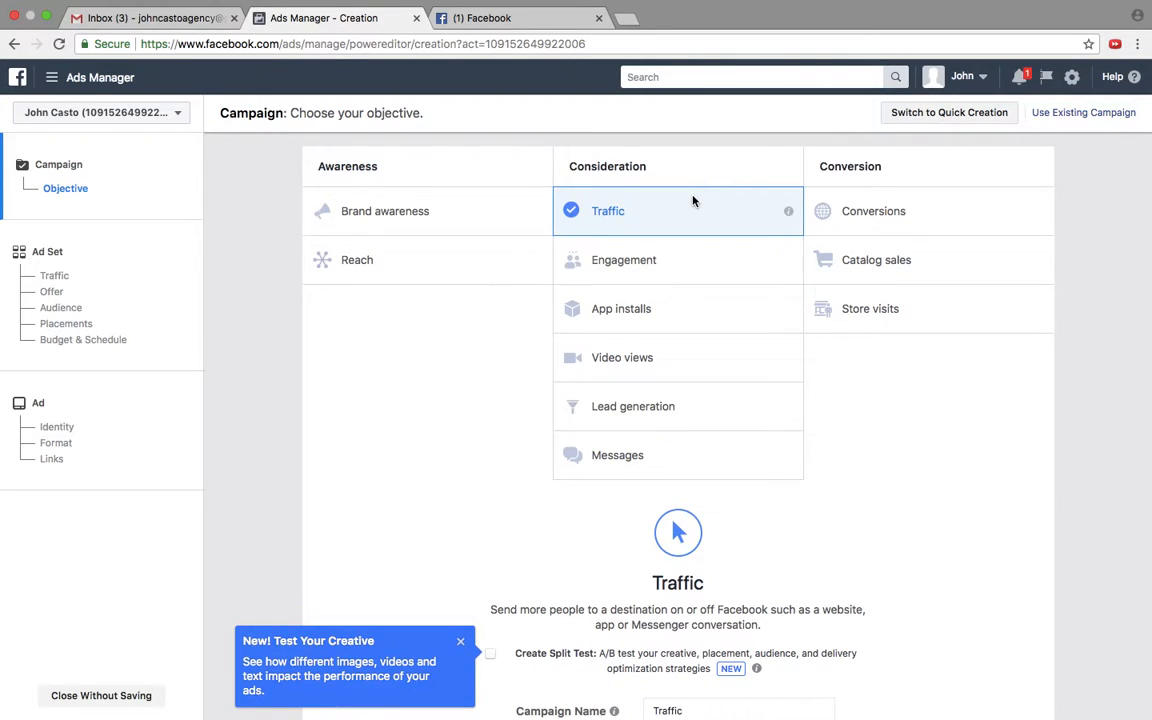
scroll(689, 198, down, 1)
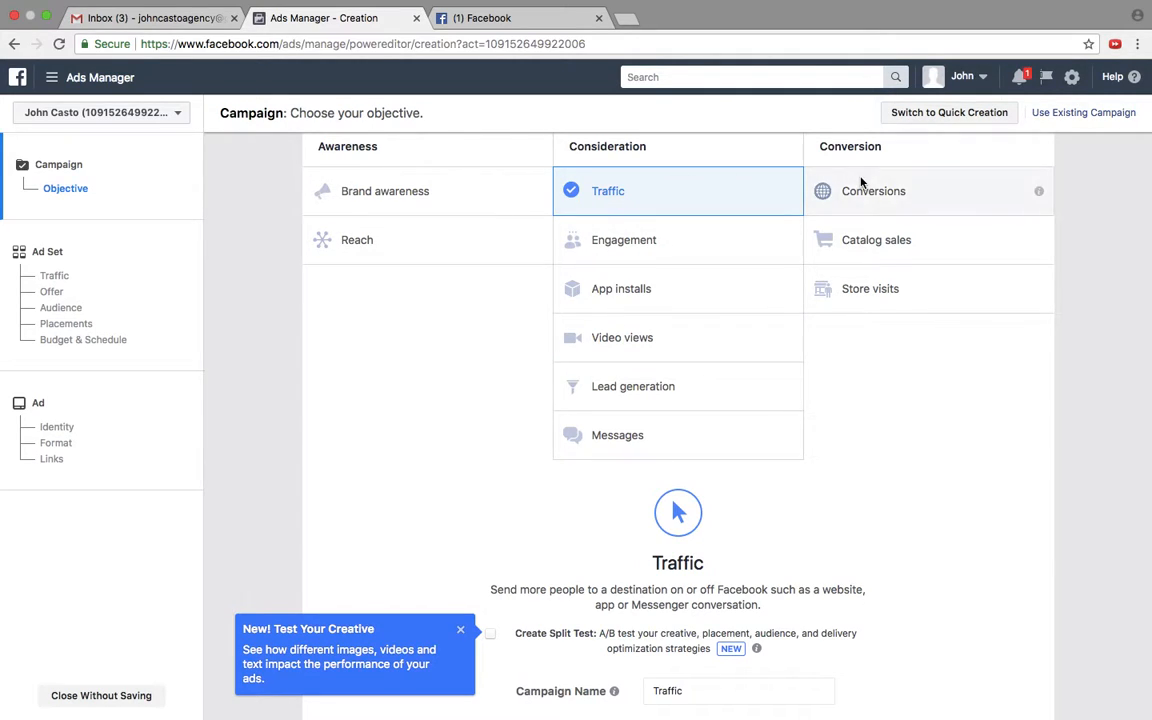
scroll(488, 428, down, 3)
scroll(490, 425, up, 5)
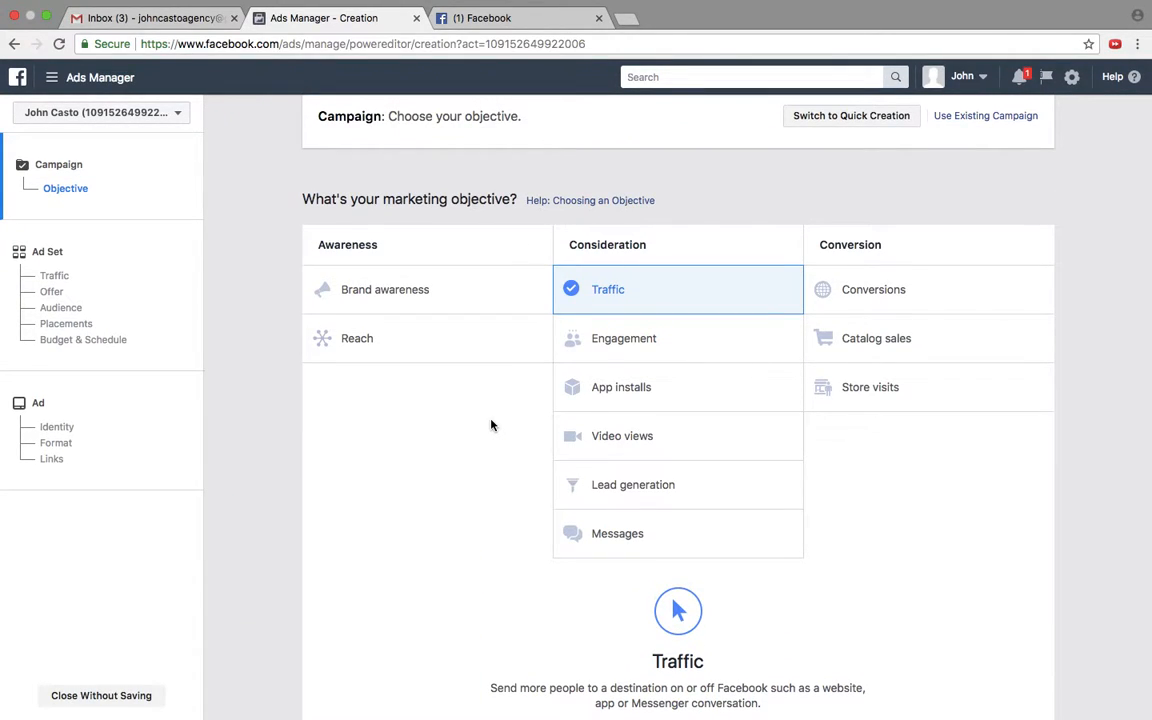
Step: Name the Traffic campaign "first campaign traffic" and continue to the ad set settings
scroll(540, 489, down, 5)
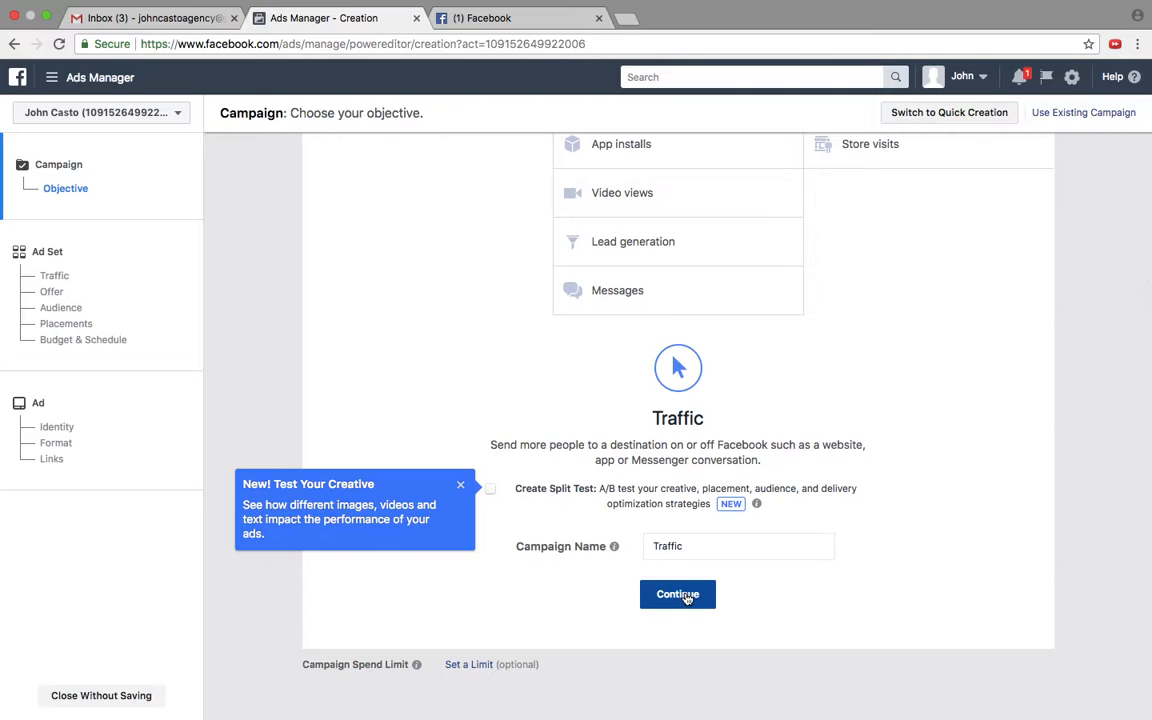
double_click(667, 547)
text(first campaign t)
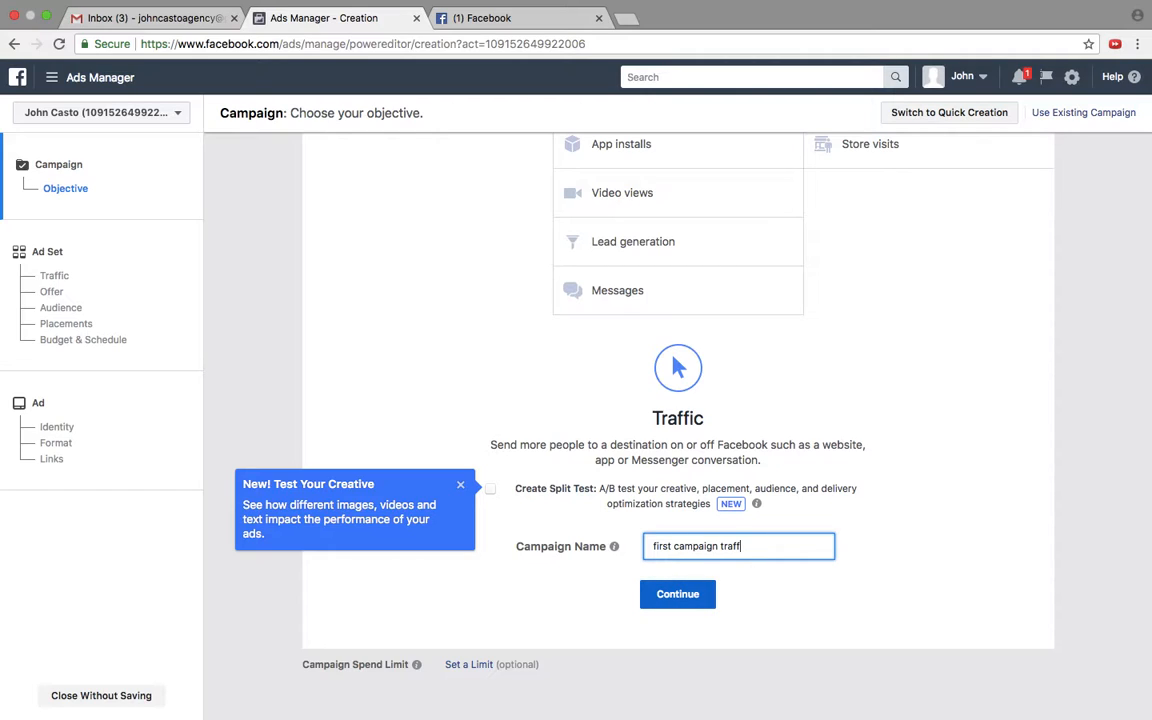
click(712, 598)
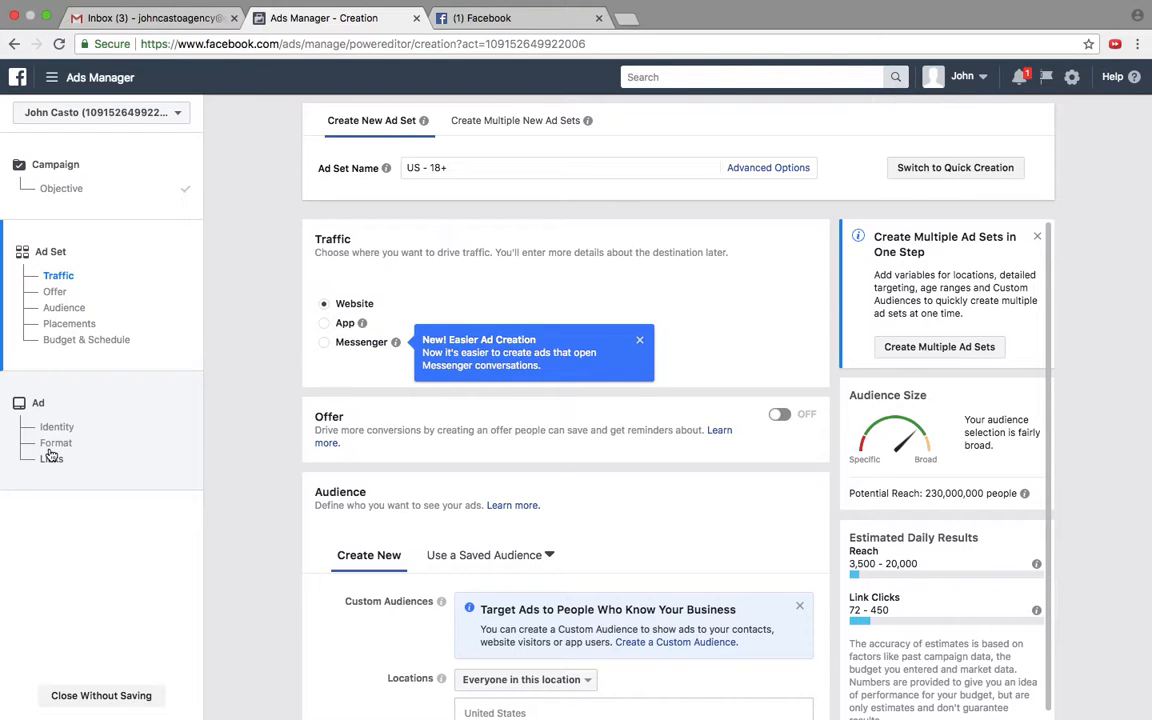
Step: Dismiss the Messenger ad creation tip and try to name the ad set "3.10 - men 25-35 - video"
click(639, 340)
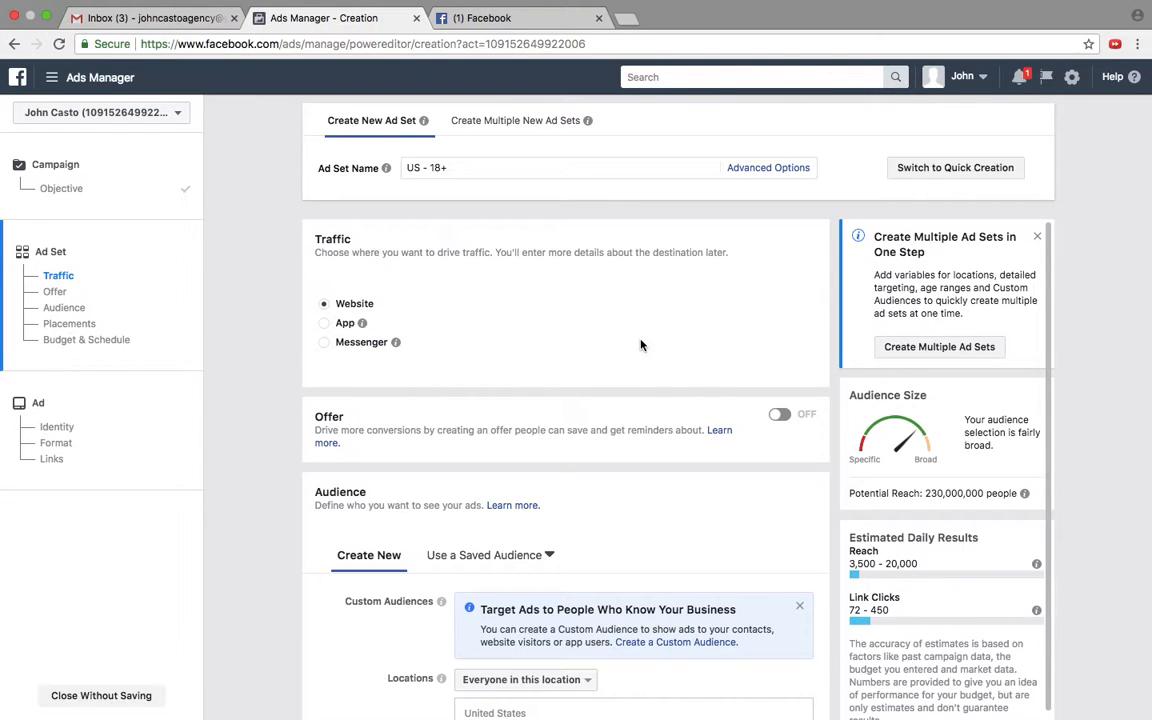
triple_click(501, 172)
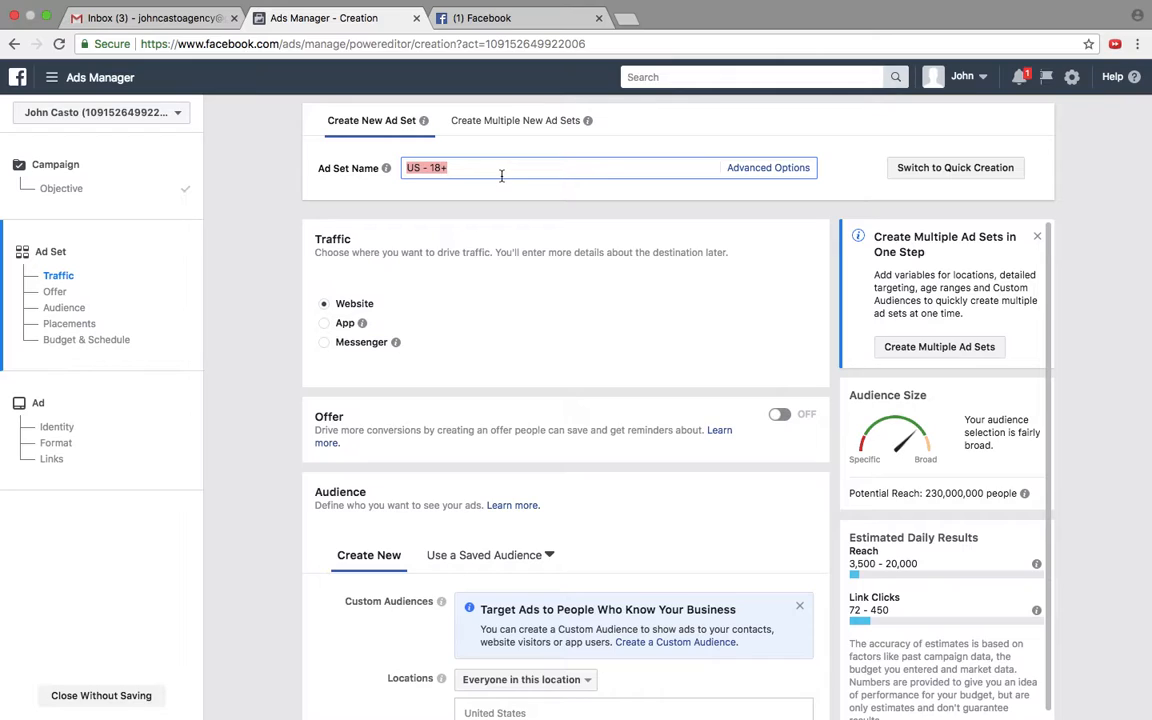
text(3.1)
text(0 - men)
text( 25-35)
text( - iv)
text(ideo)
scroll(283, 321, down, 3)
scroll(358, 429, down, 5)
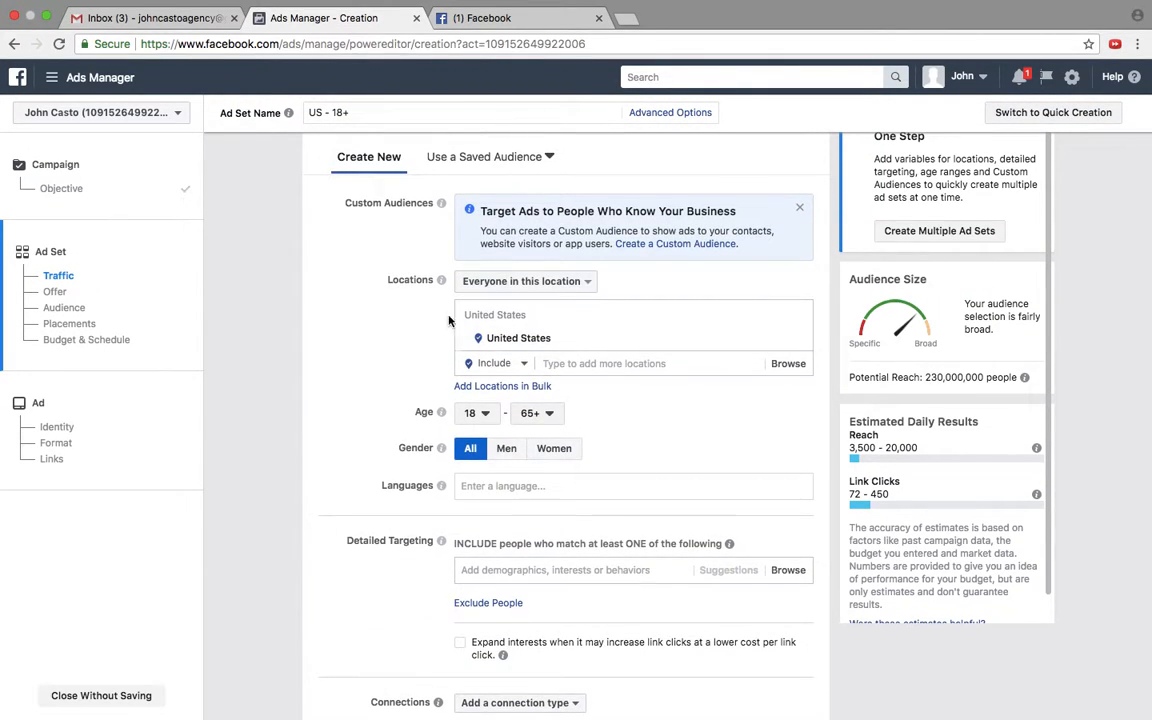
Step: Add the business's street address in full as an included location for the ad set's audience
click(572, 363)
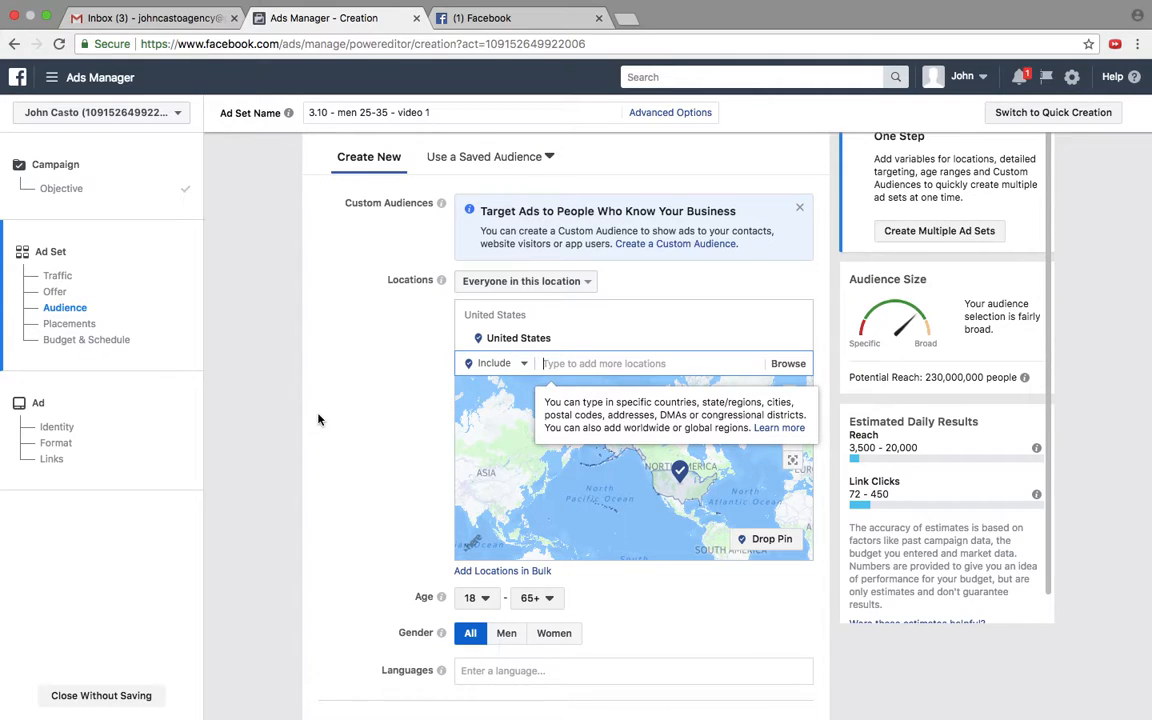
text(112)
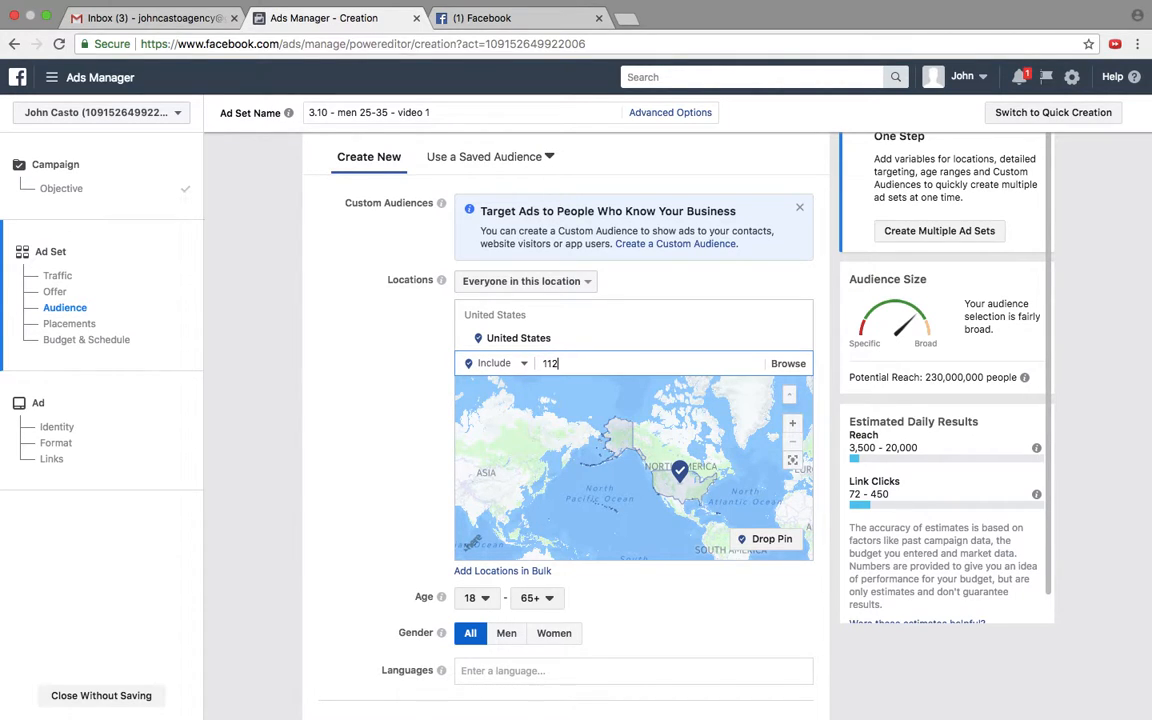
text(15 lee)
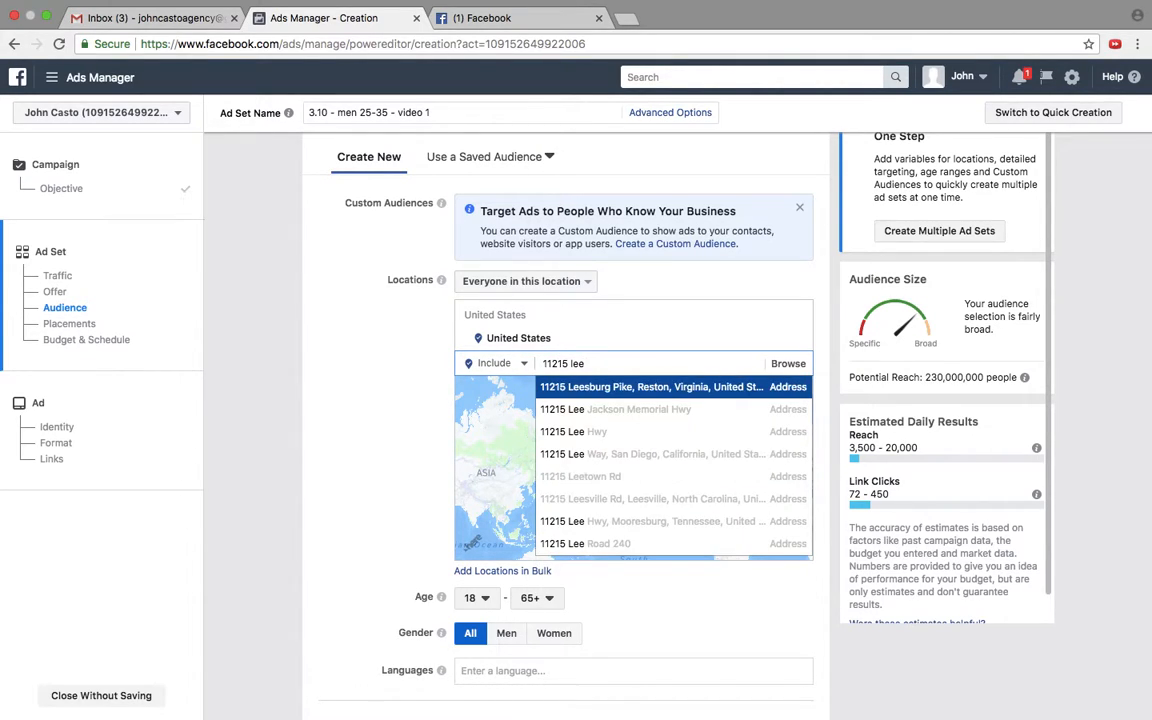
click(589, 432)
Step: Set the radius around the added address to 7 mi and remove United States from the targeted locations
click(603, 391)
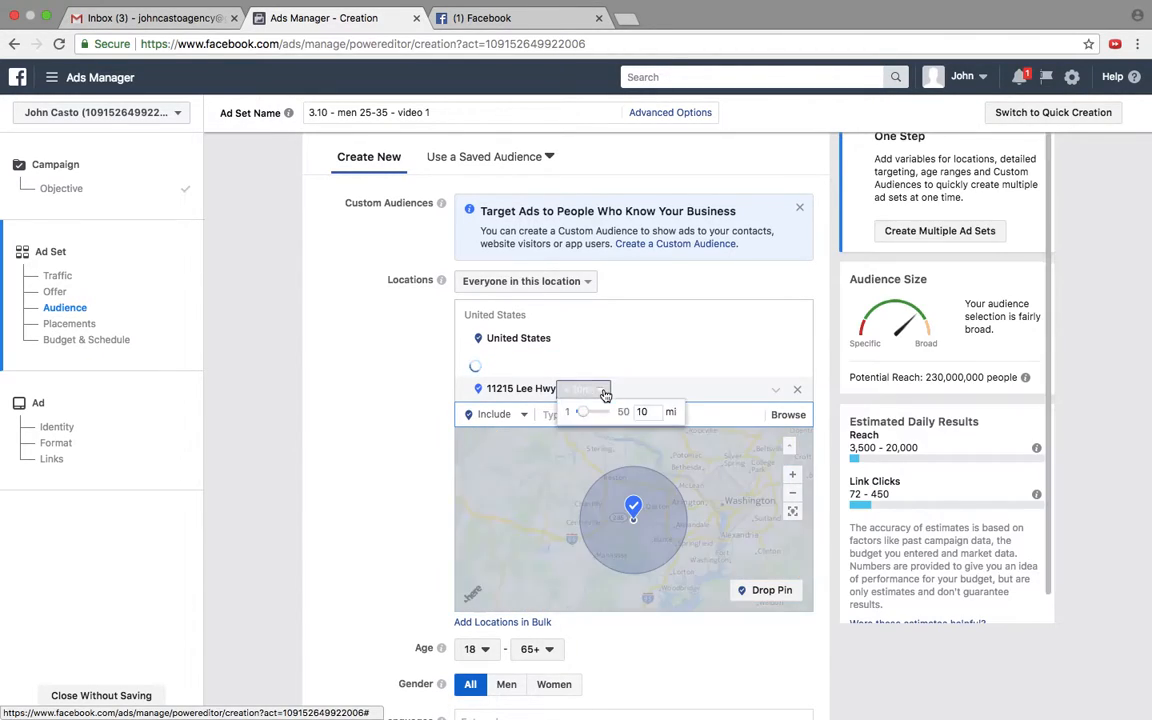
double_click(645, 412)
text(7)
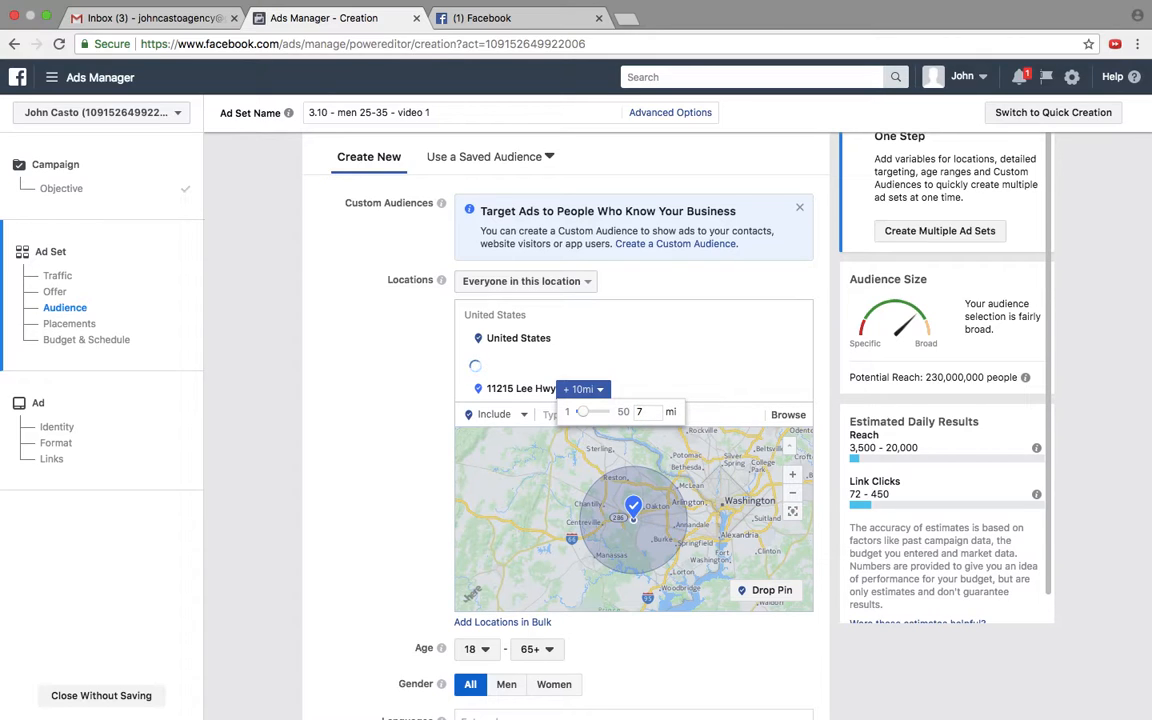
key(Return)
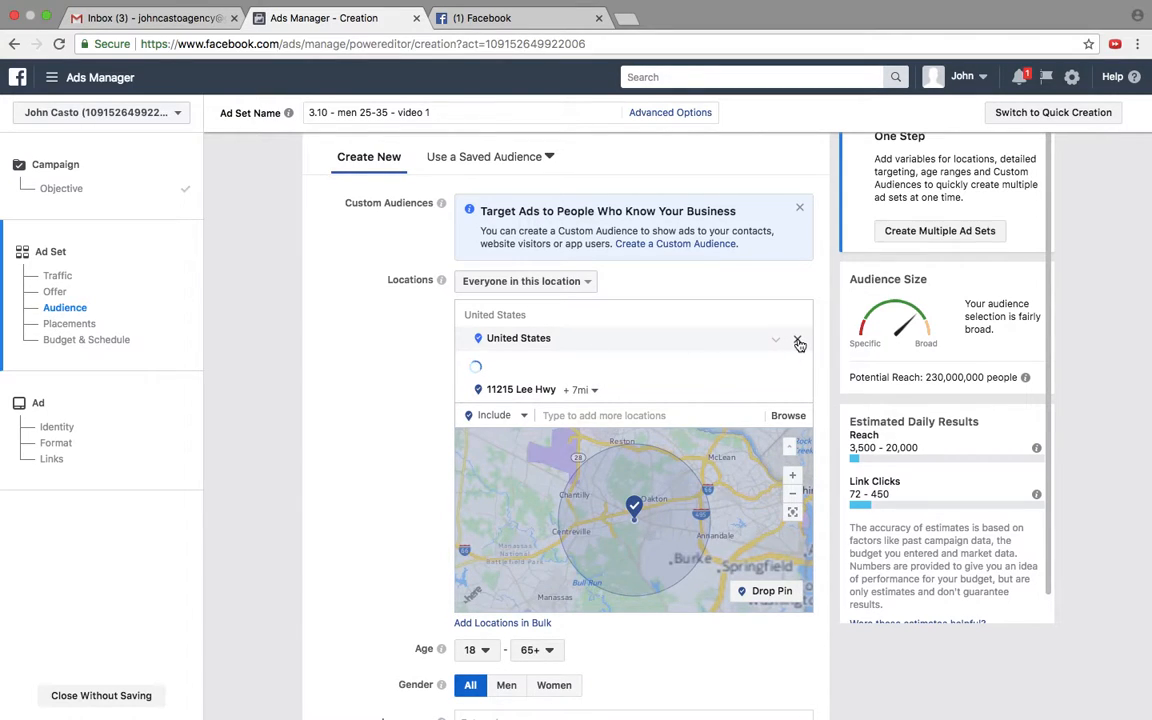
click(799, 342)
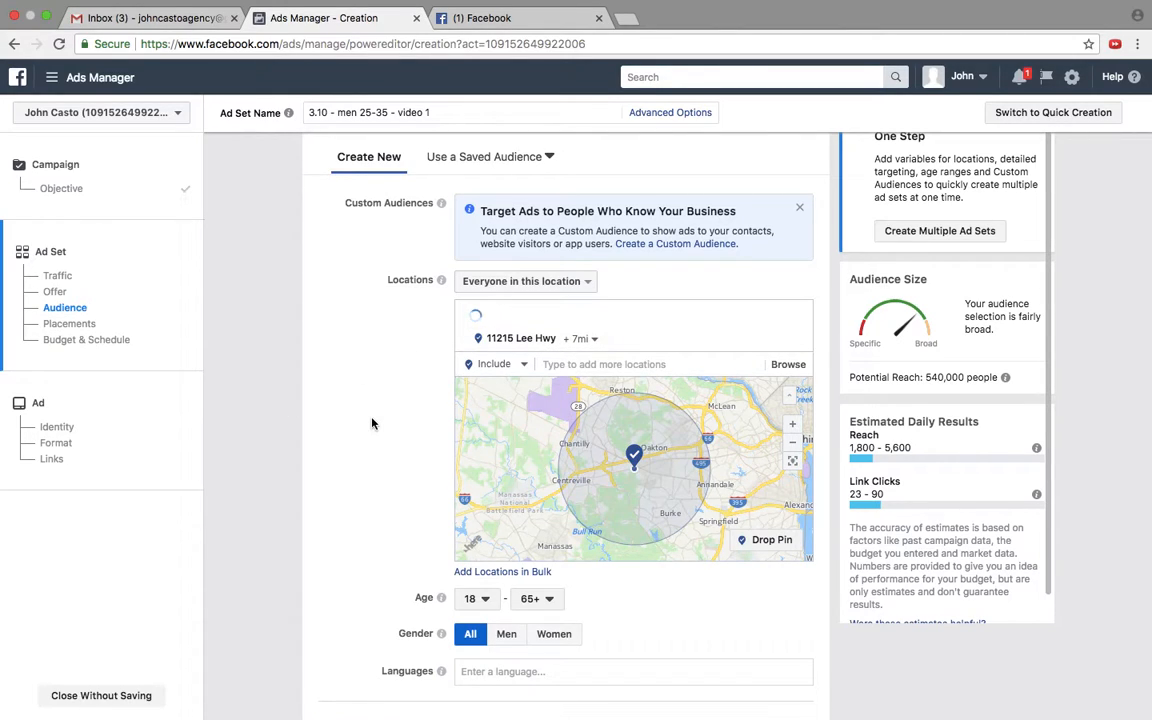
Step: Set the audience's minimum age to 25
scroll(367, 291, down, 2)
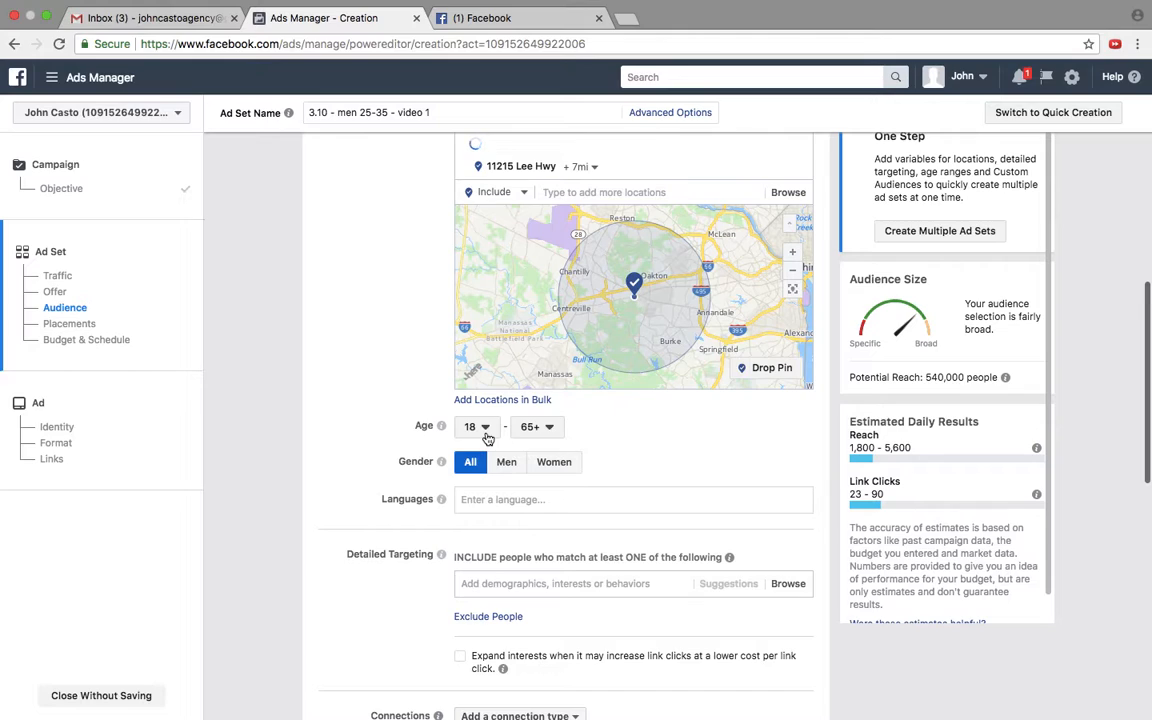
mouse_move(408, 5)
click(476, 428)
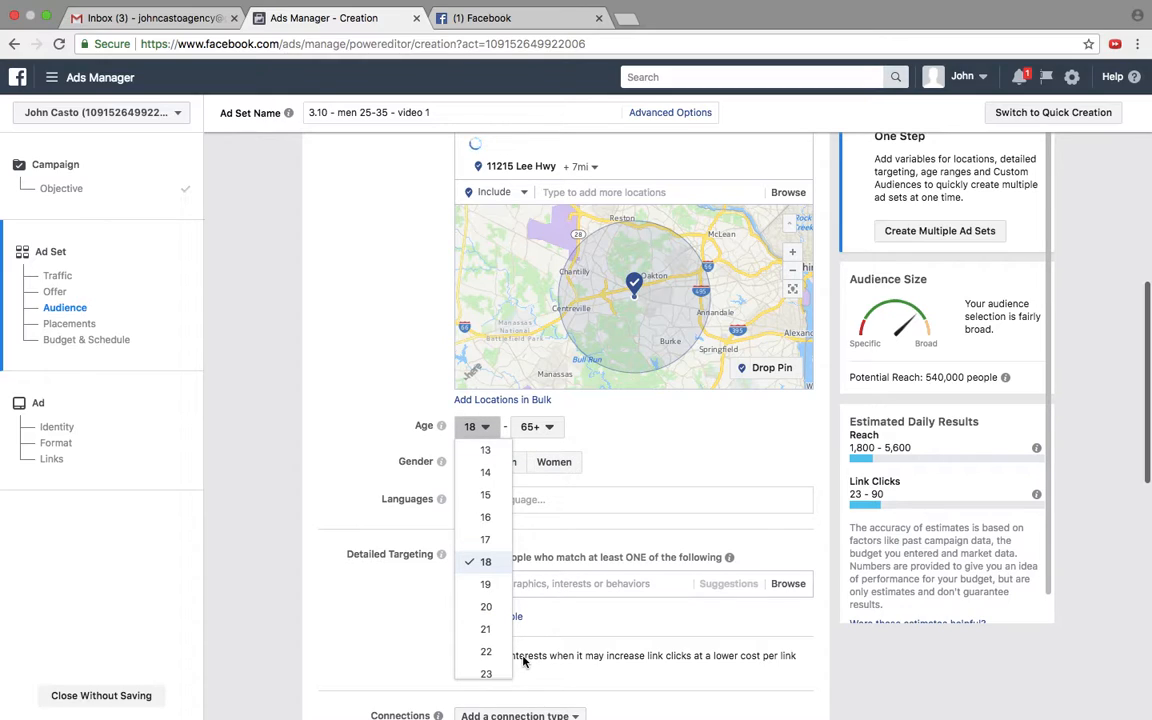
scroll(475, 608, down, 2)
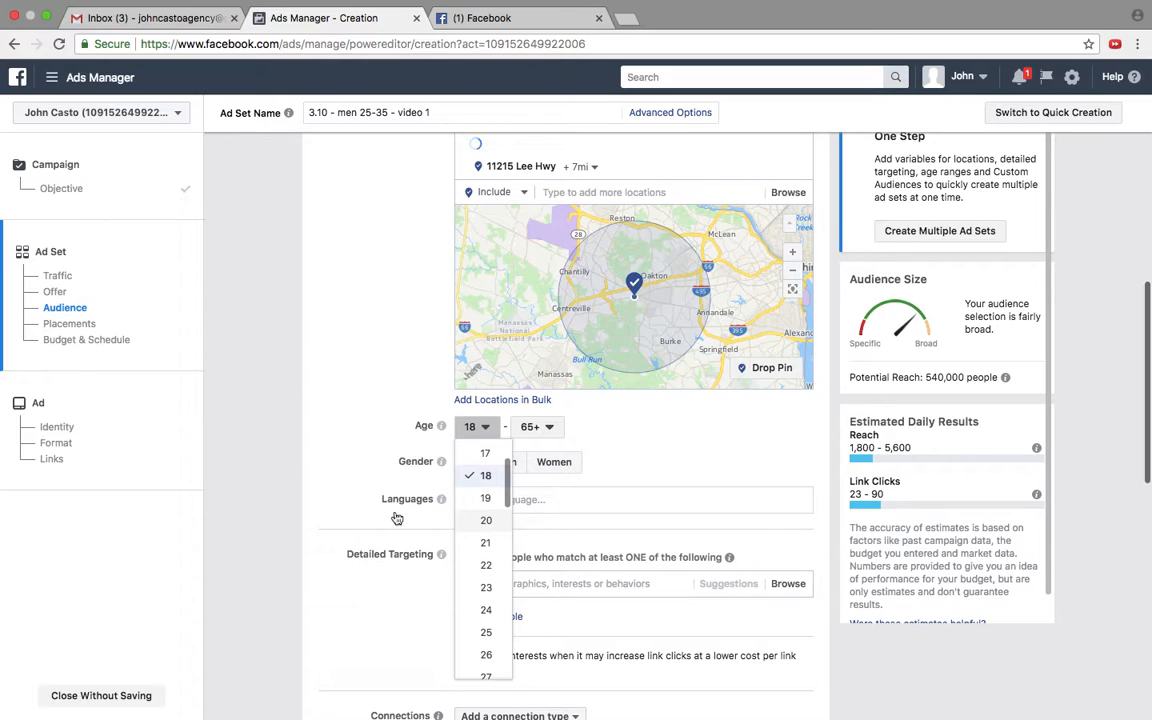
scroll(476, 600, down, 2)
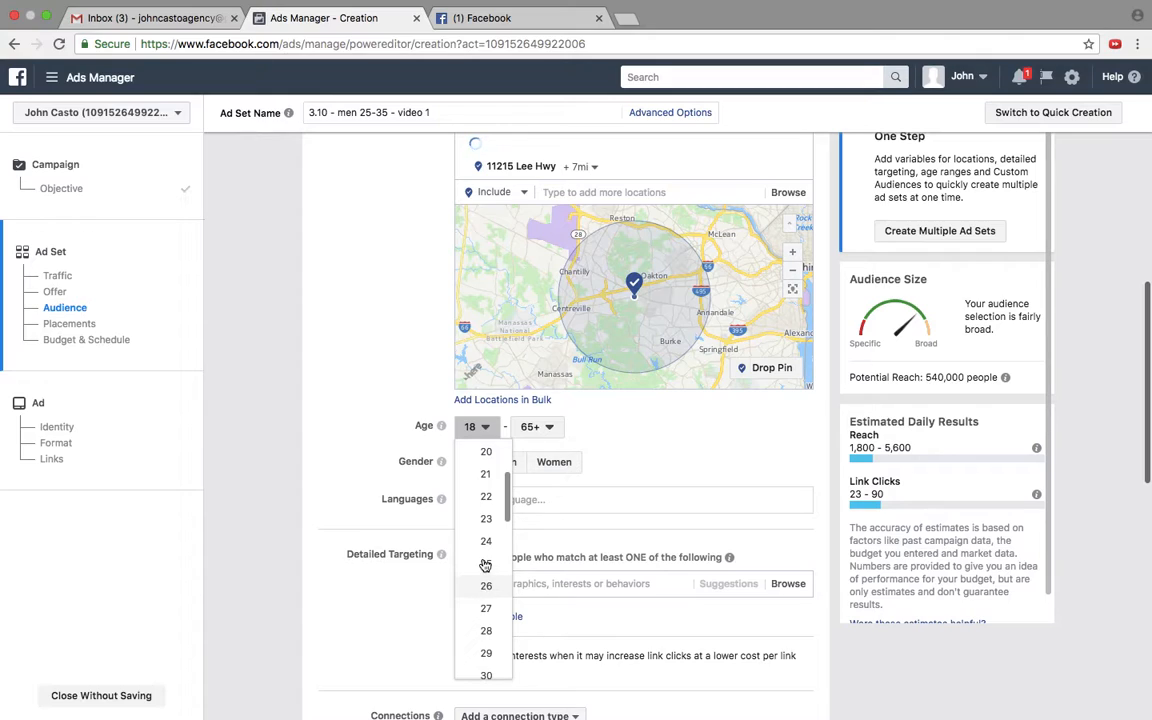
click(485, 562)
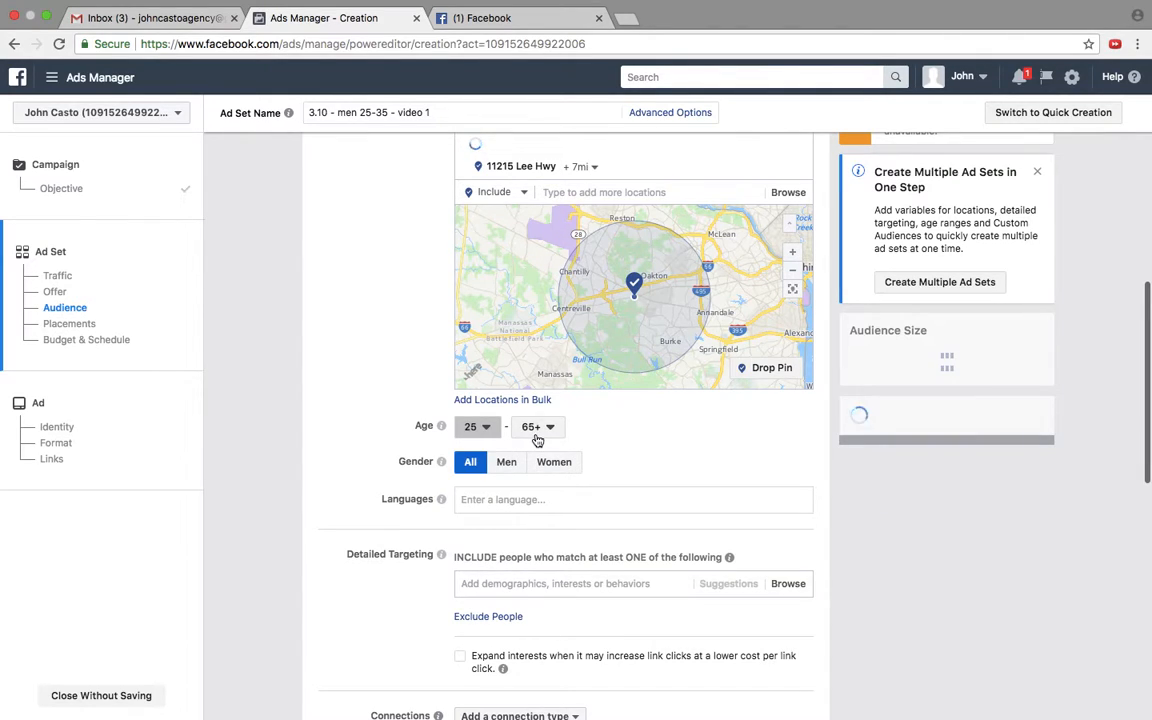
Step: Set the audience's maximum age to 34 and restrict the gender to Men
click(538, 436)
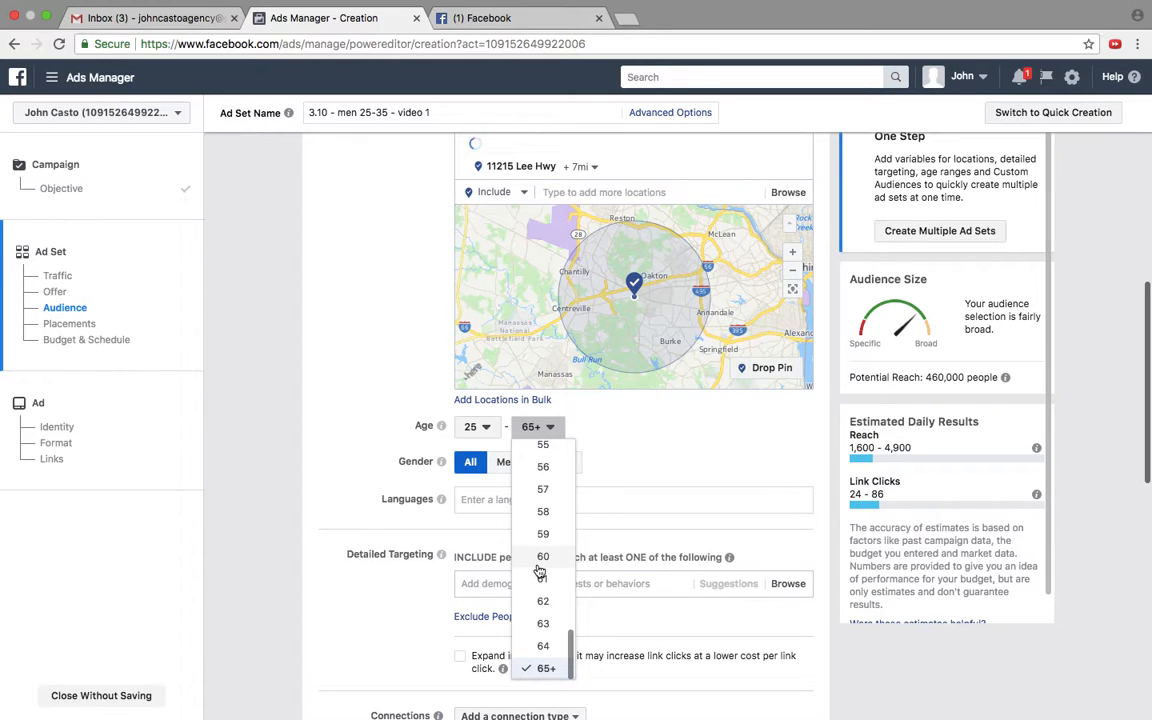
scroll(540, 570, up, 3)
scroll(540, 570, up, 1)
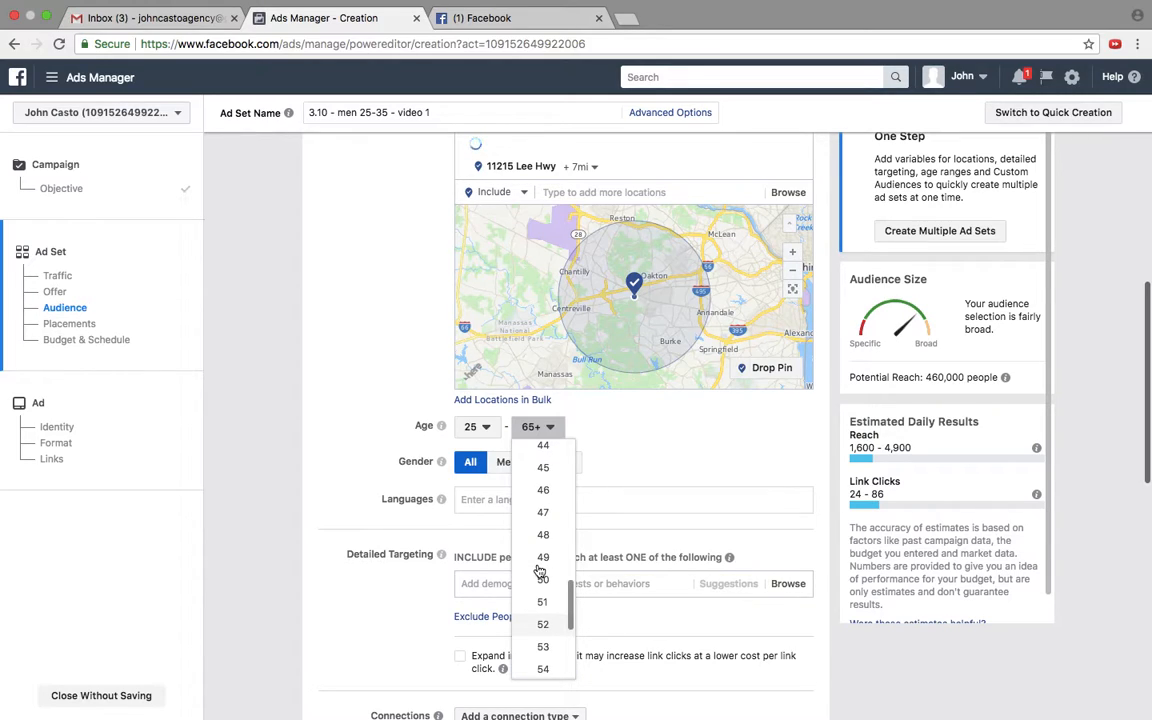
scroll(540, 570, up, 1)
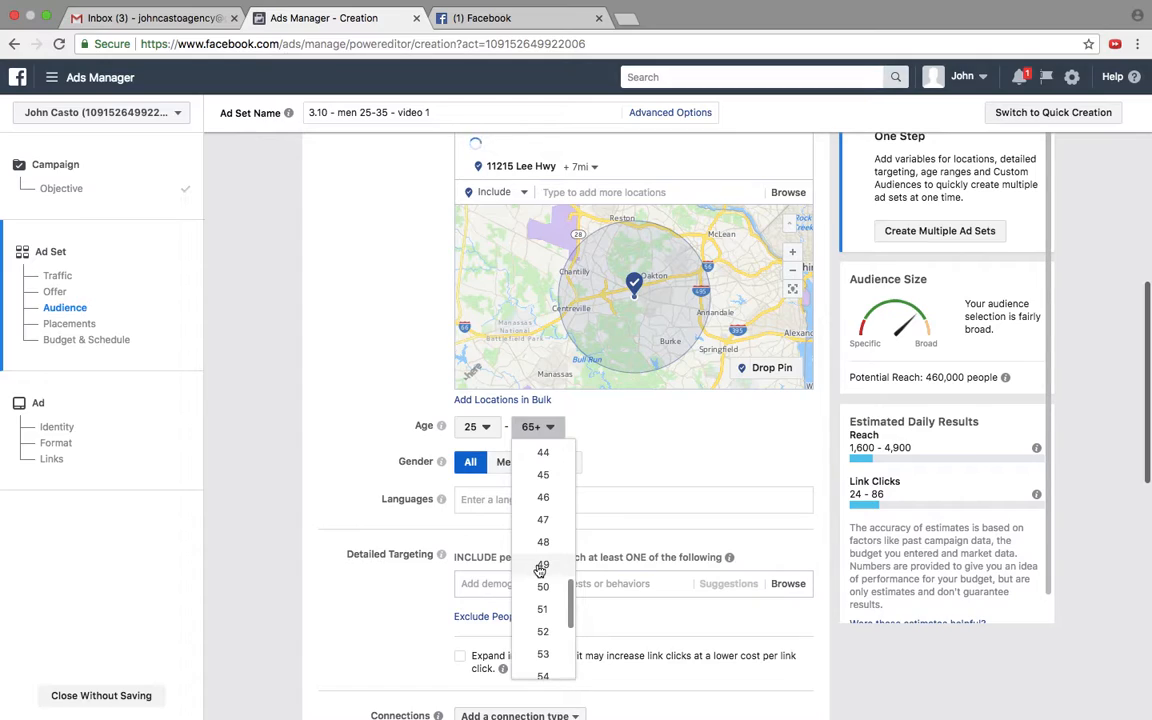
scroll(540, 570, up, 1)
scroll(540, 571, up, 1)
scroll(540, 570, up, 2)
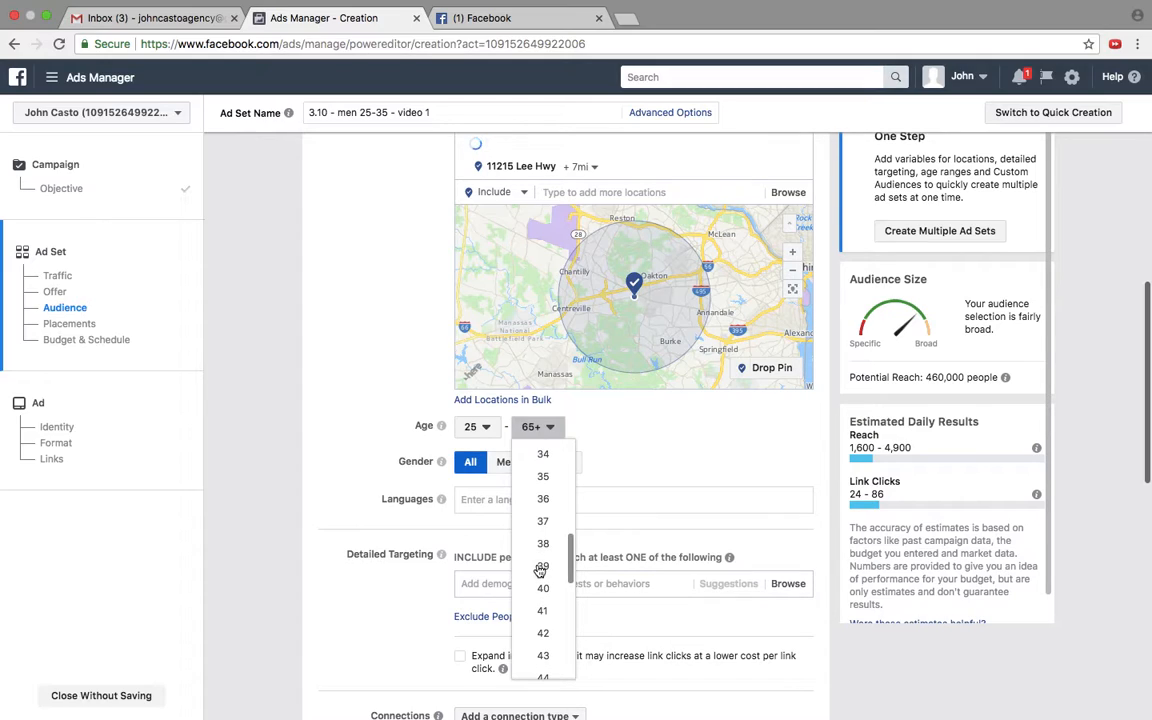
click(543, 455)
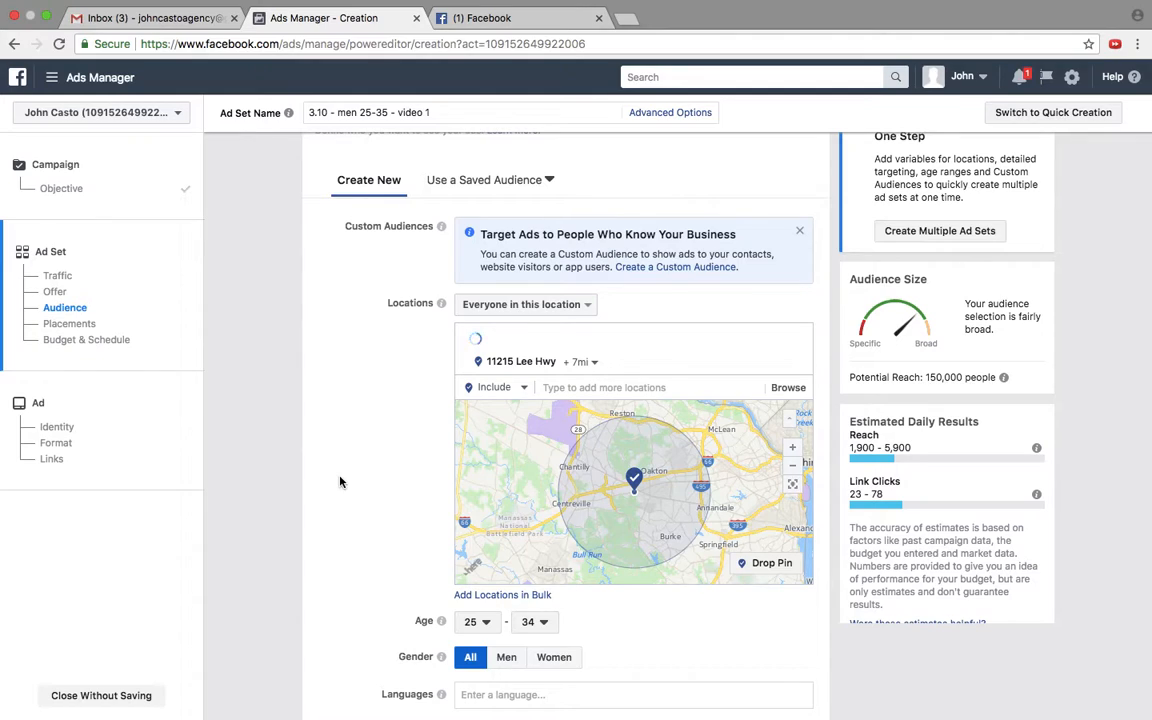
scroll(339, 482, down, 5)
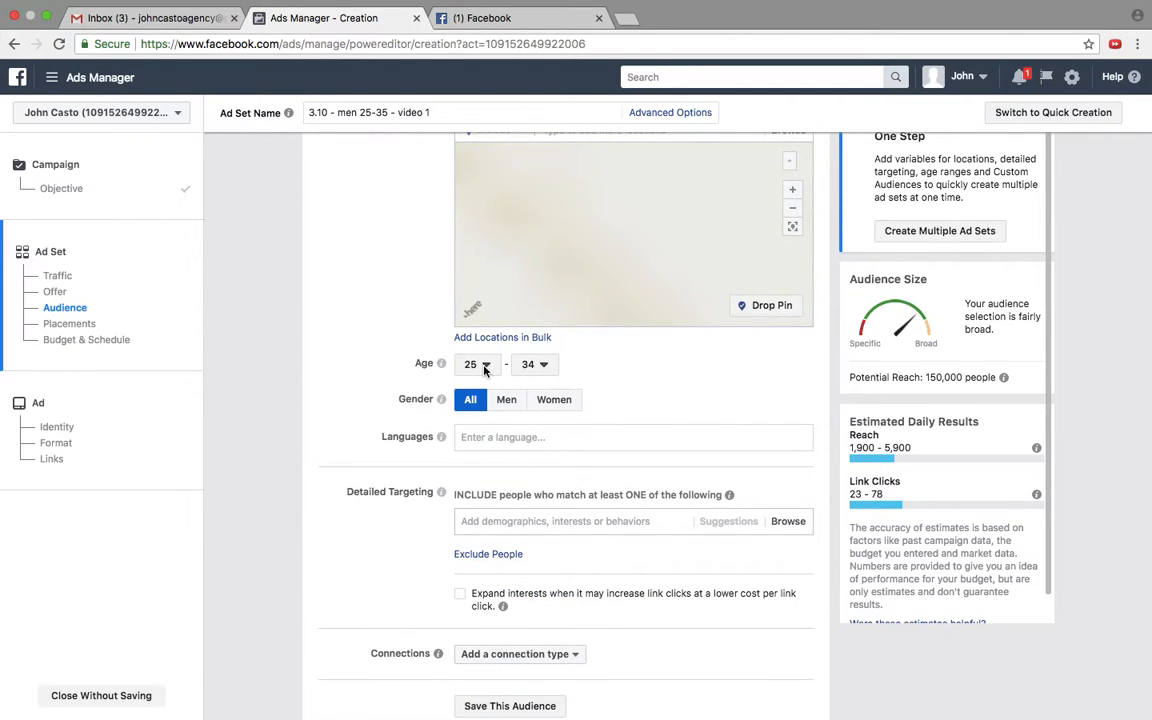
click(517, 404)
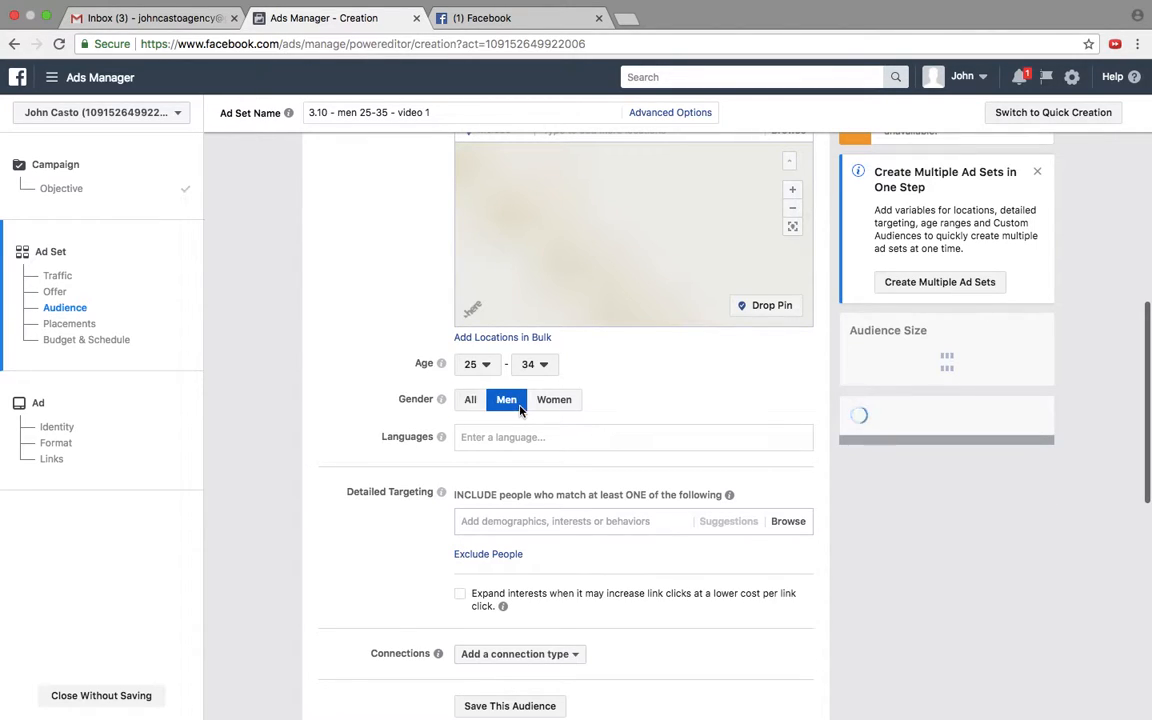
Step: Switch the ad set's placements from automatic to Edit Placements
scroll(457, 471, down, 3)
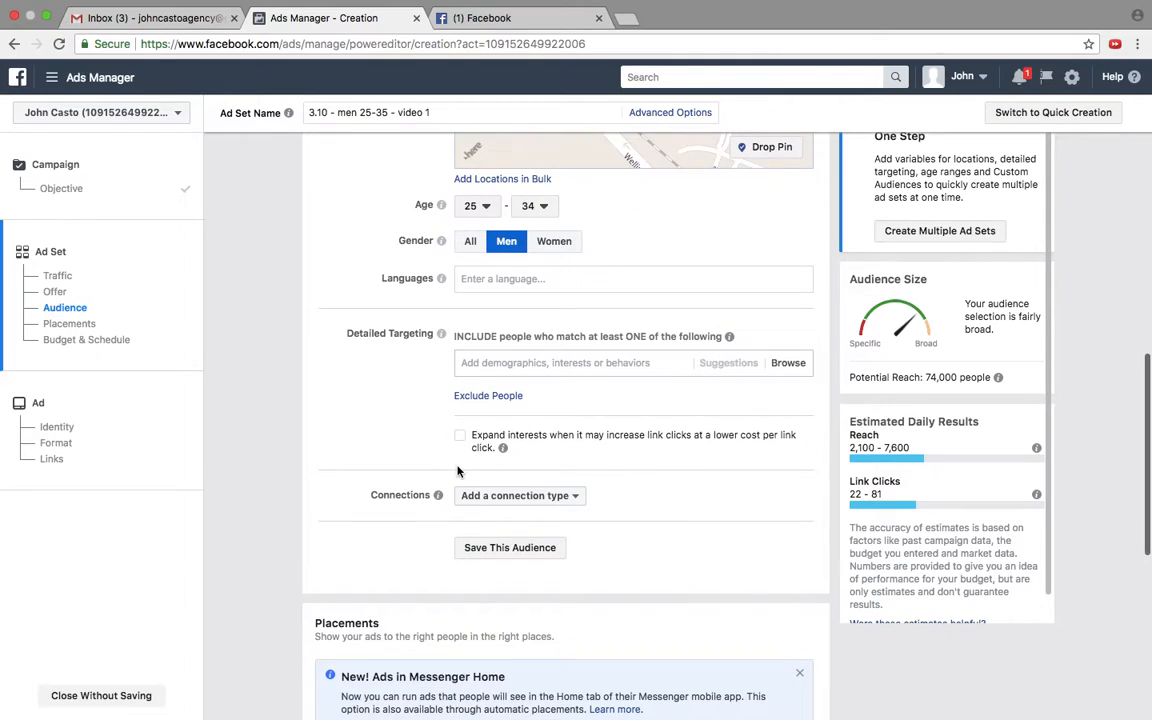
scroll(457, 471, down, 1)
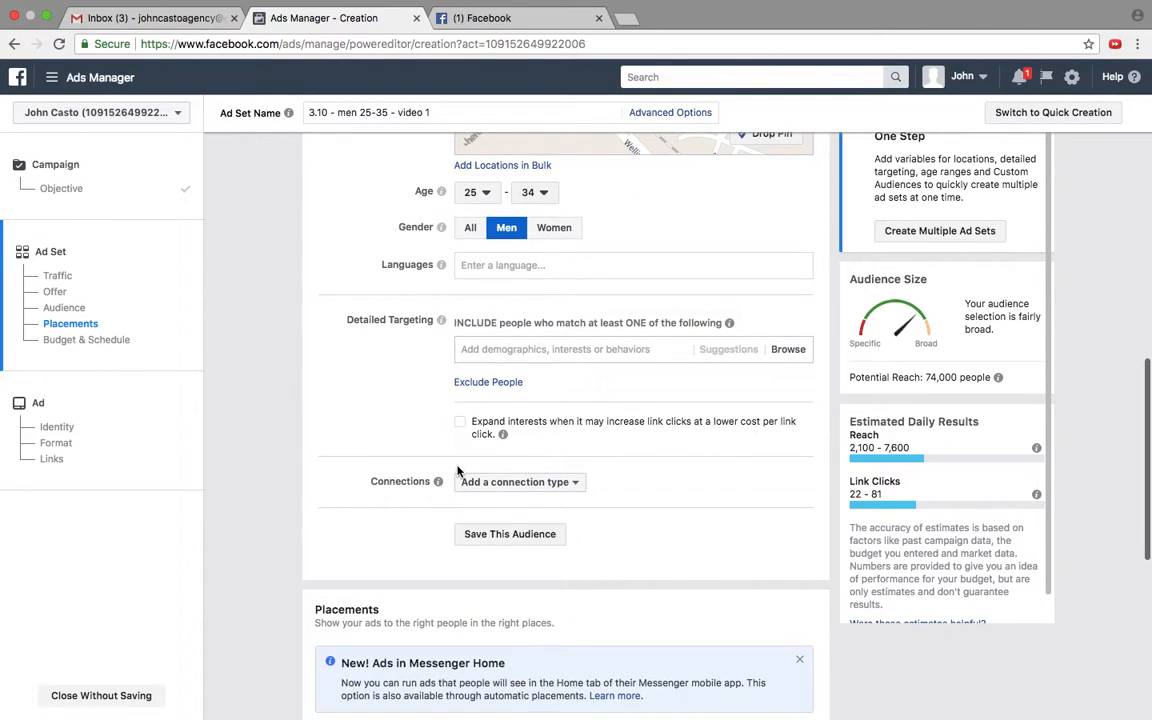
scroll(457, 471, down, 1)
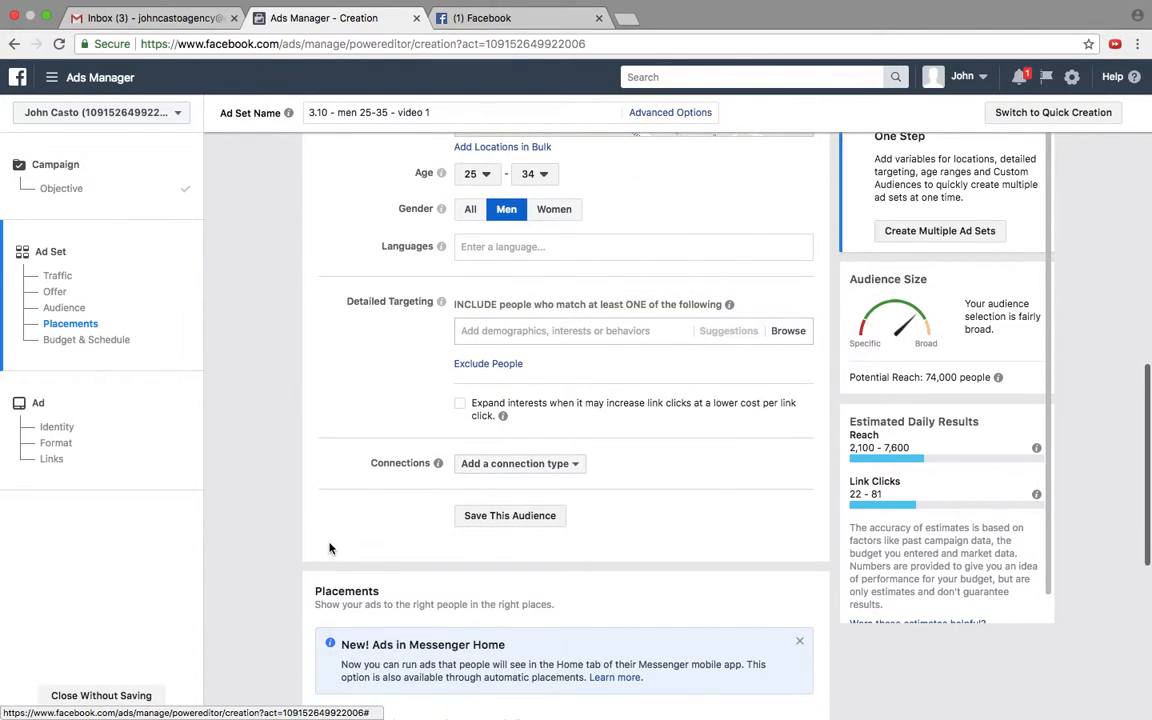
scroll(331, 549, down, 2)
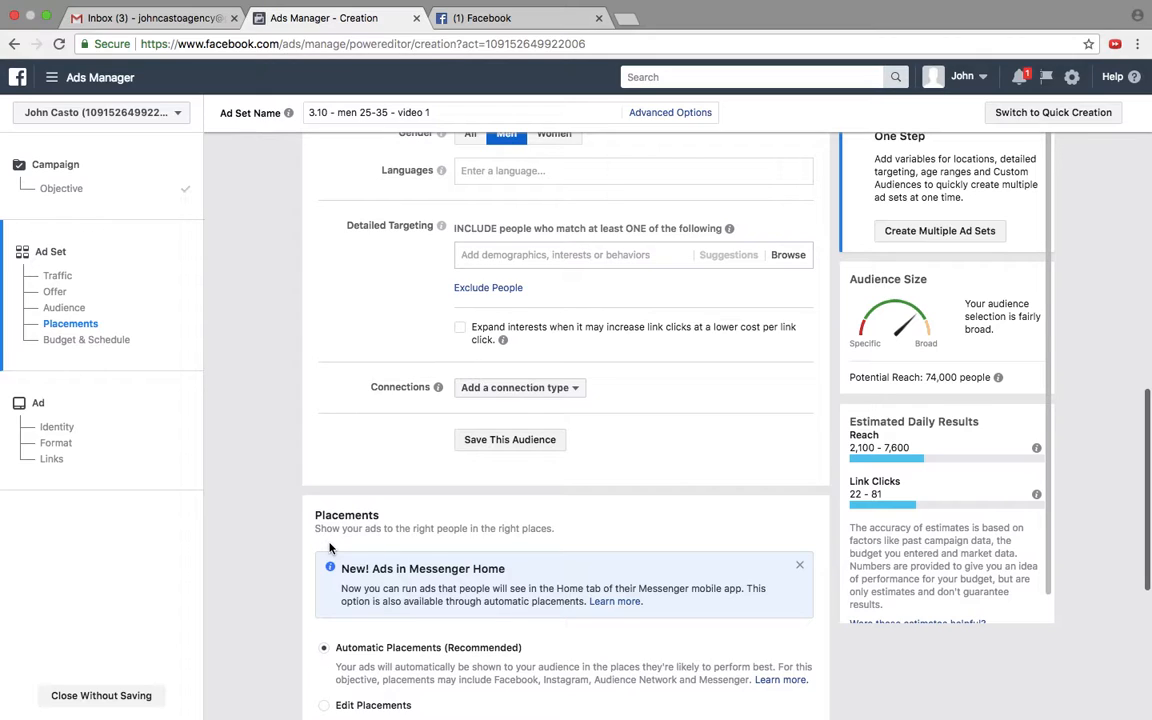
scroll(331, 549, down, 1)
scroll(355, 141, down, 3)
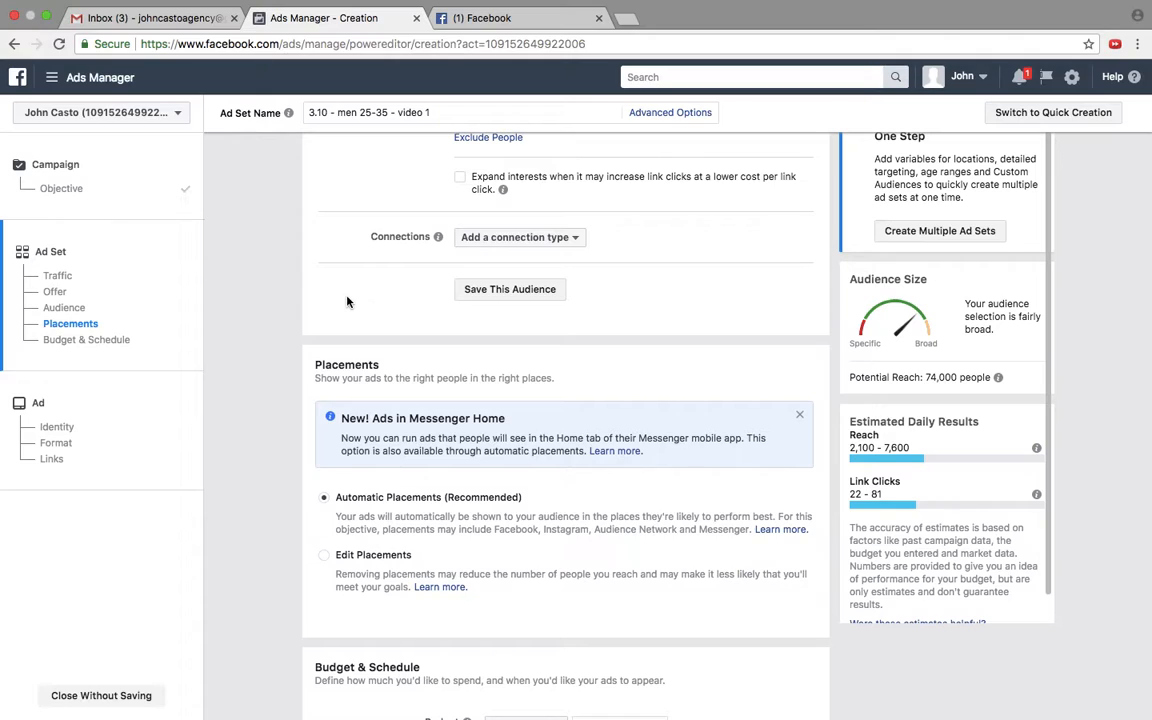
scroll(347, 301, down, 4)
scroll(347, 302, down, 1)
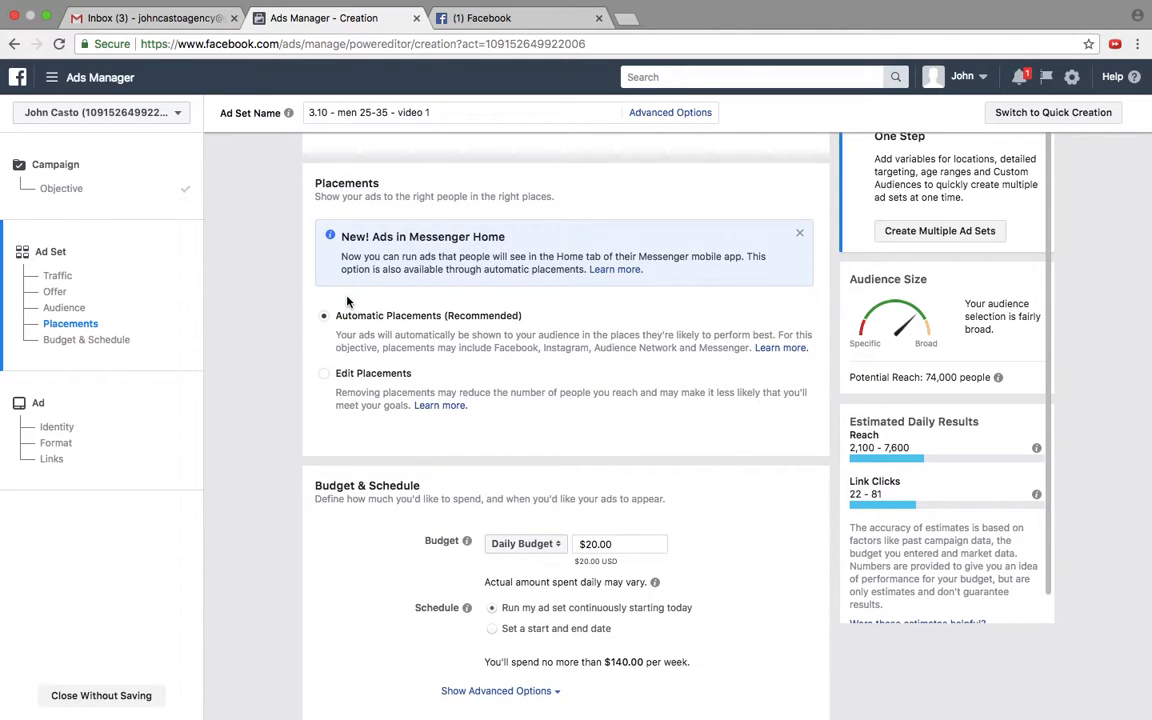
scroll(368, 370, down, 1)
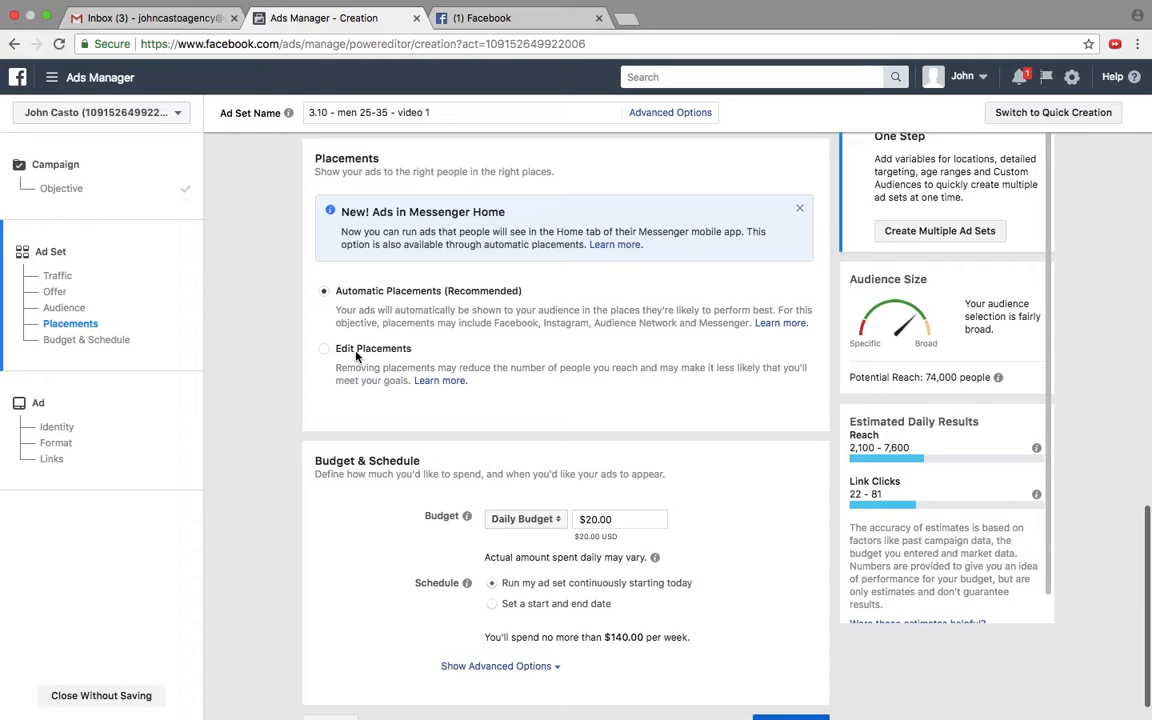
click(356, 352)
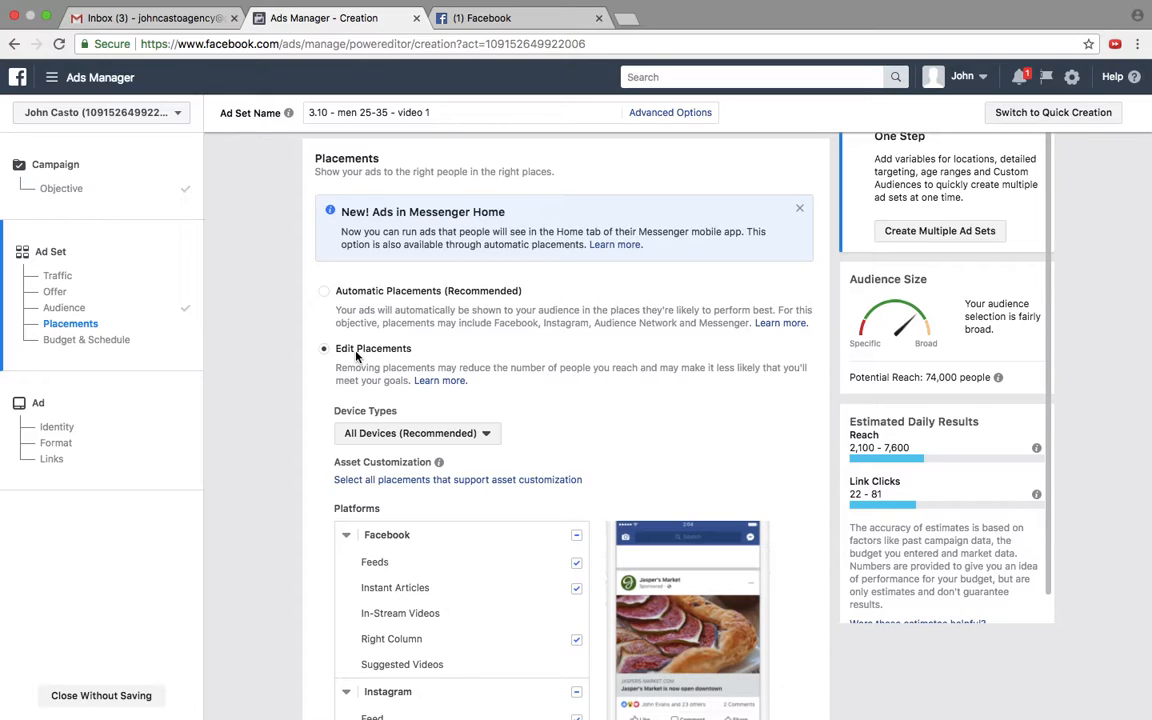
Step: Examine the device type options available for the manually edited placements
scroll(356, 357, down, 1)
scroll(356, 357, down, 1)
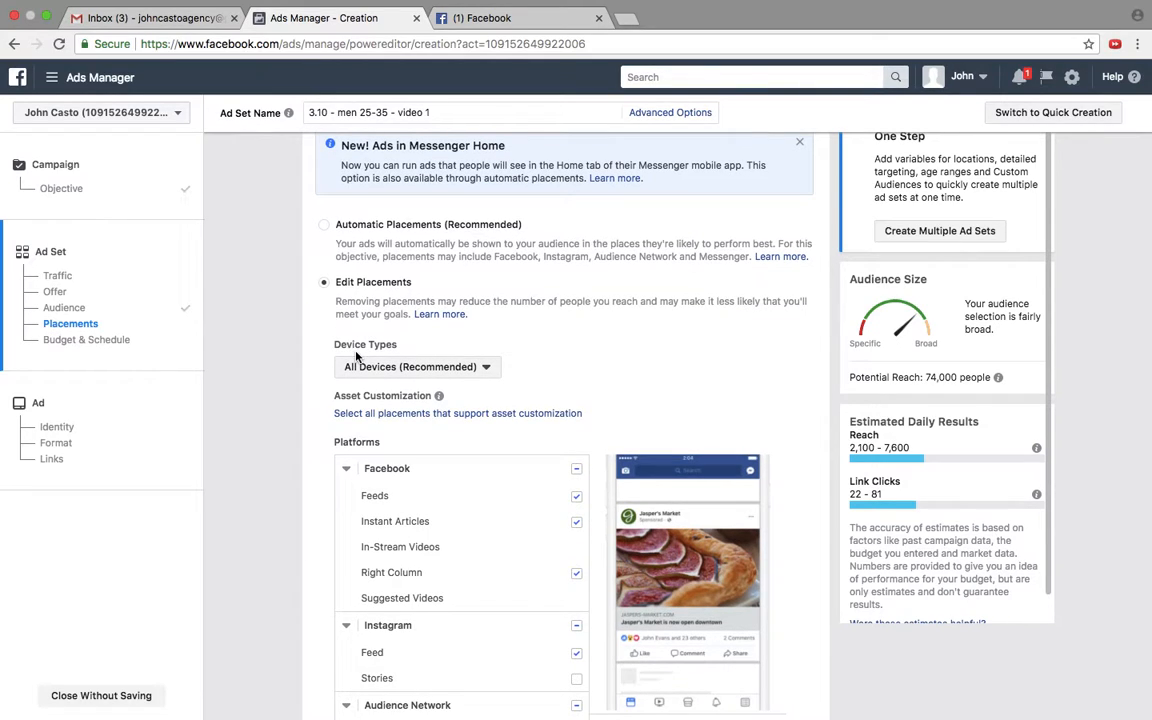
scroll(340, 337, down, 1)
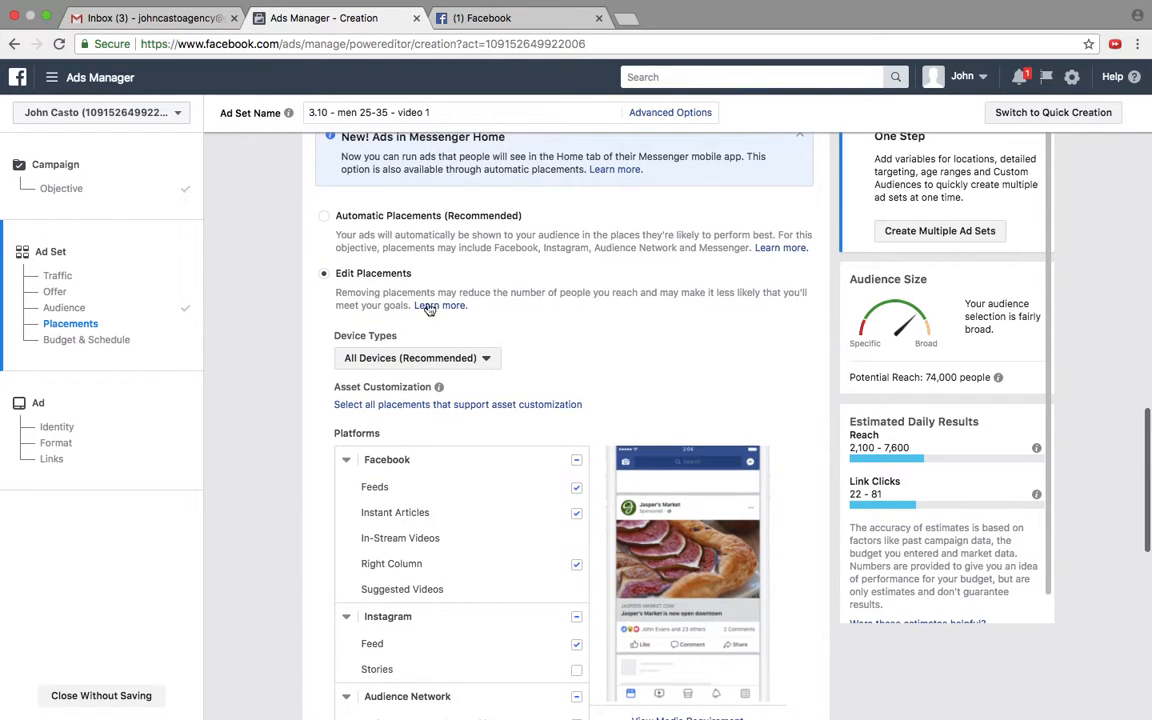
scroll(430, 330, down, 1)
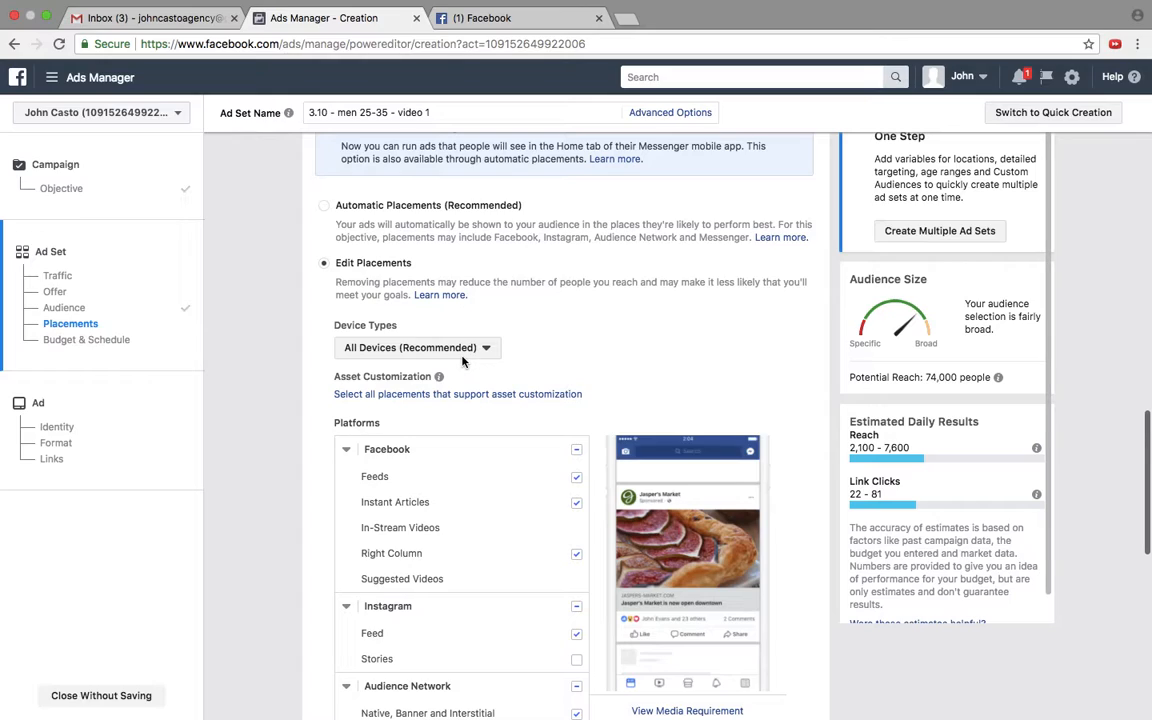
click(460, 350)
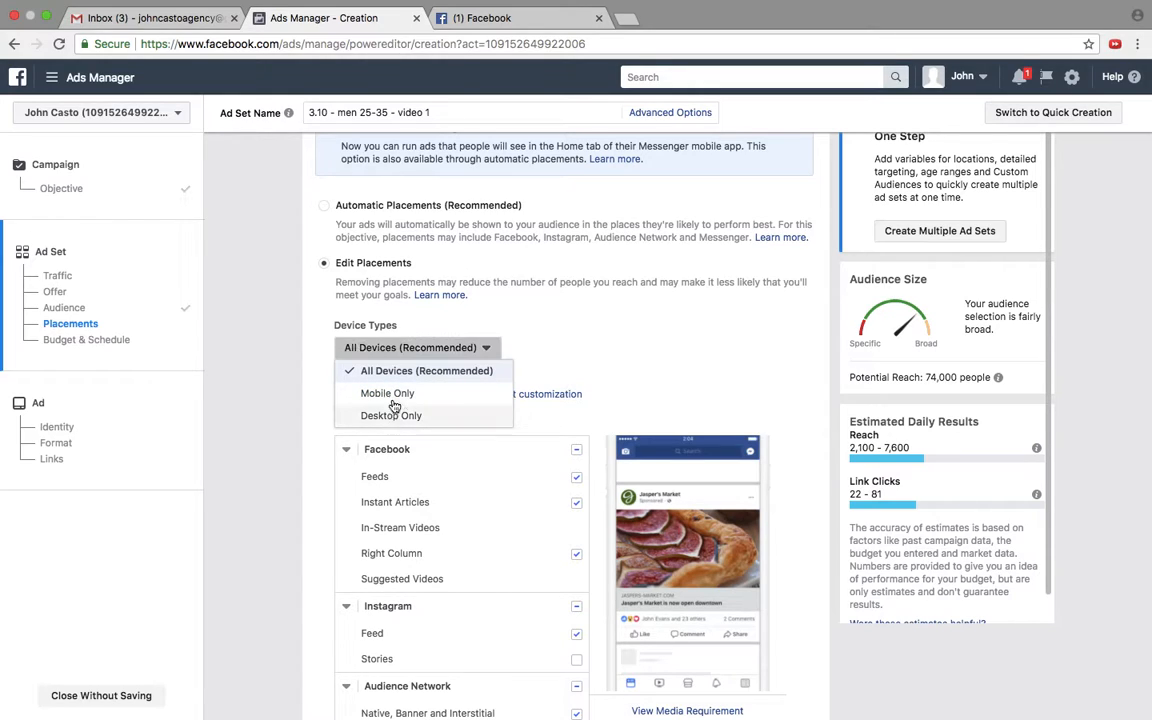
click(305, 377)
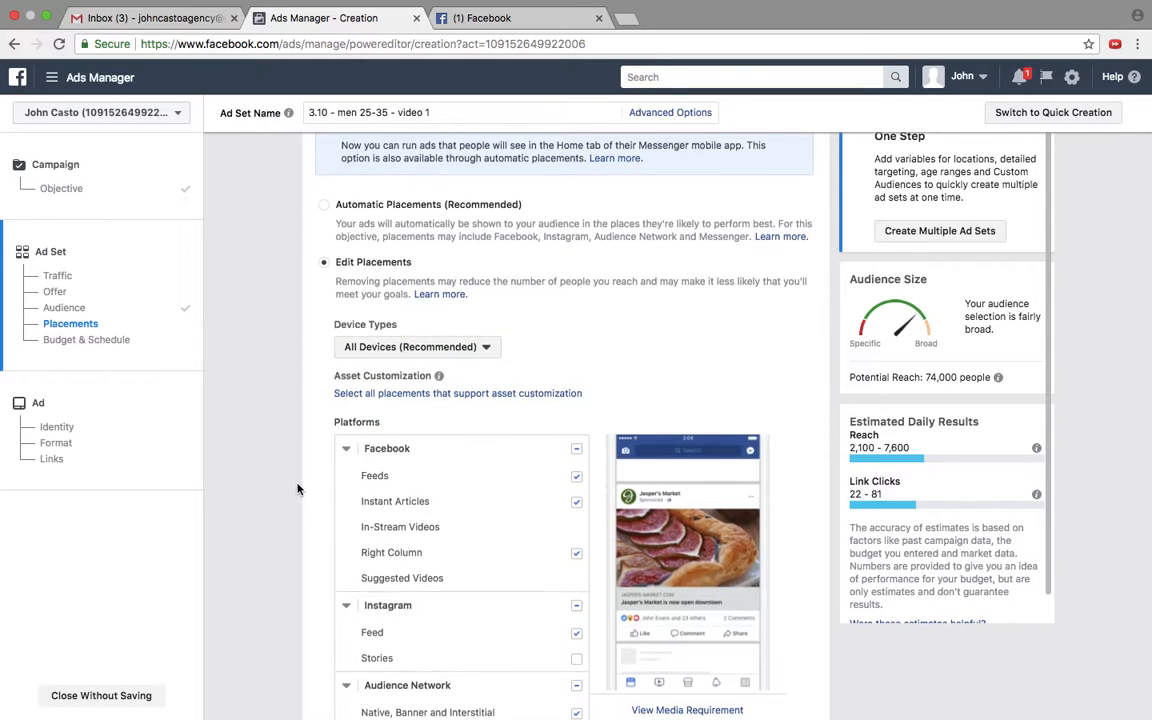
Step: Exclude Instant Articles and Right Column from the Facebook placements
scroll(297, 488, down, 5)
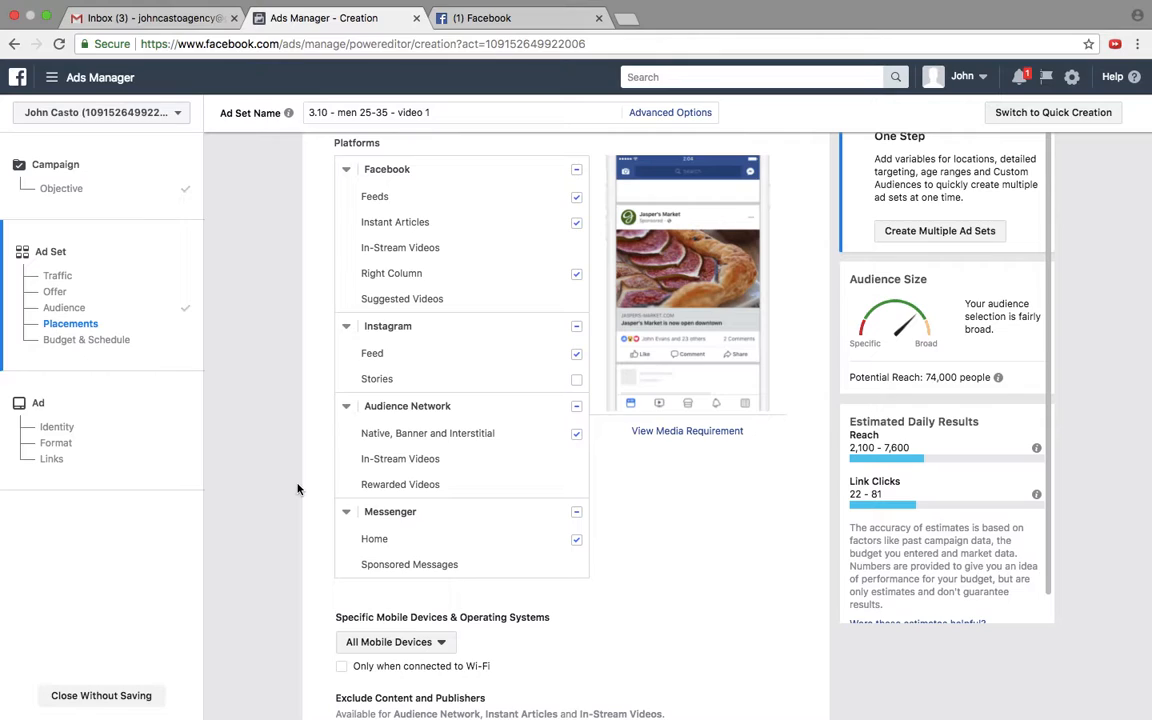
click(577, 224)
click(577, 224)
click(577, 275)
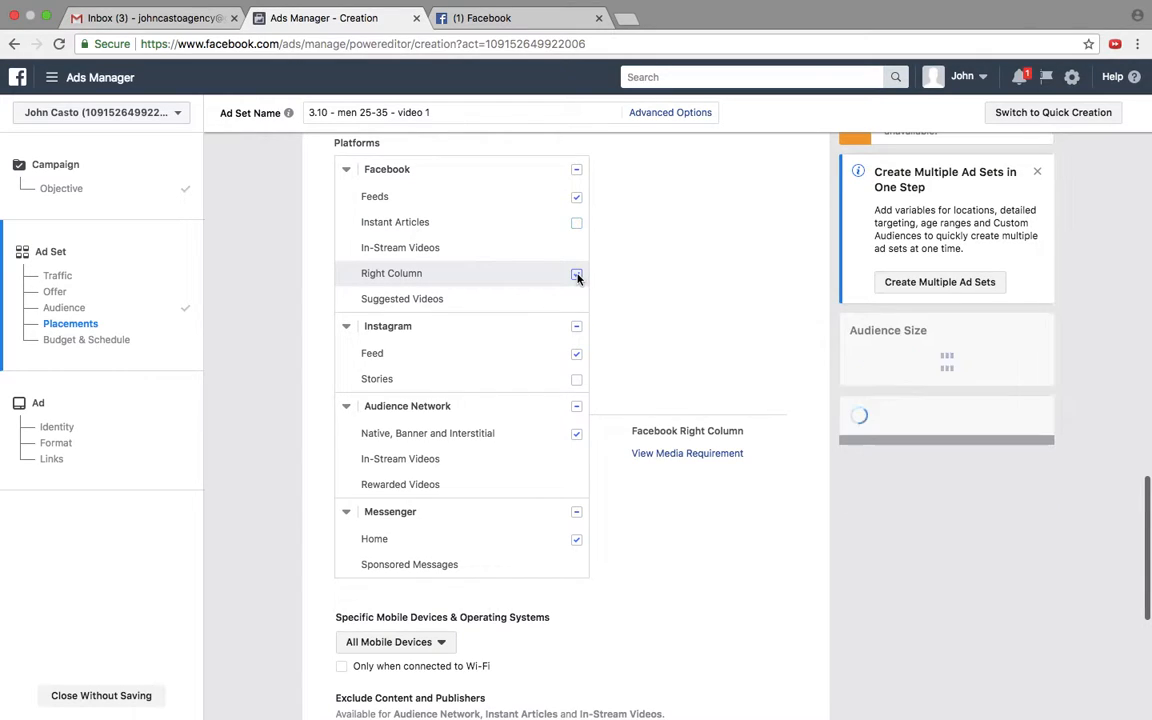
click(577, 275)
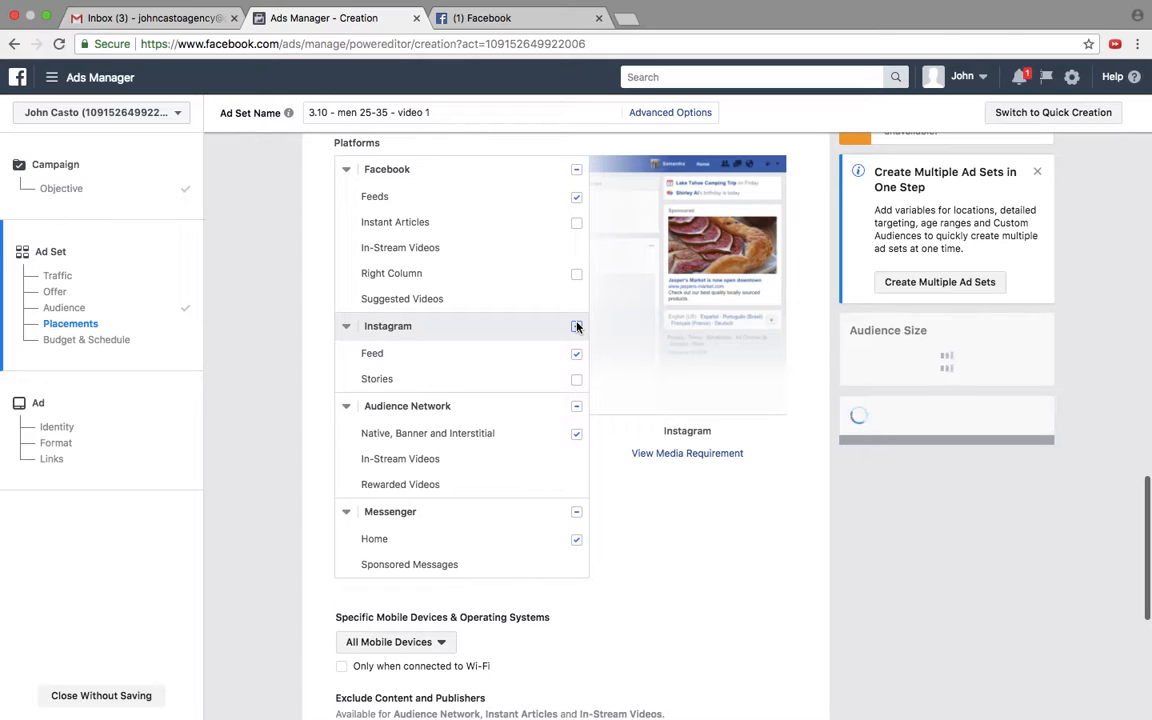
Step: Exclude the Instagram, Audience Network and Messenger platforms from the ad set's placements
click(577, 326)
click(577, 406)
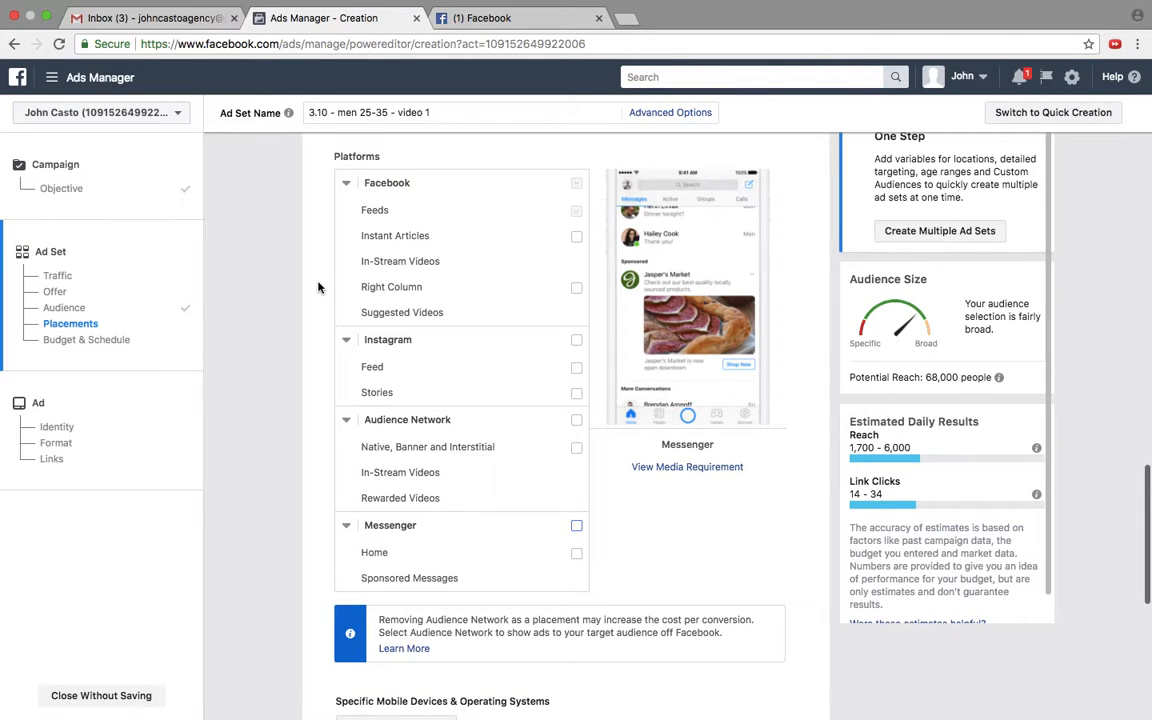
Step: Restrict the placements' device types to Mobile Only
scroll(318, 287, up, 3)
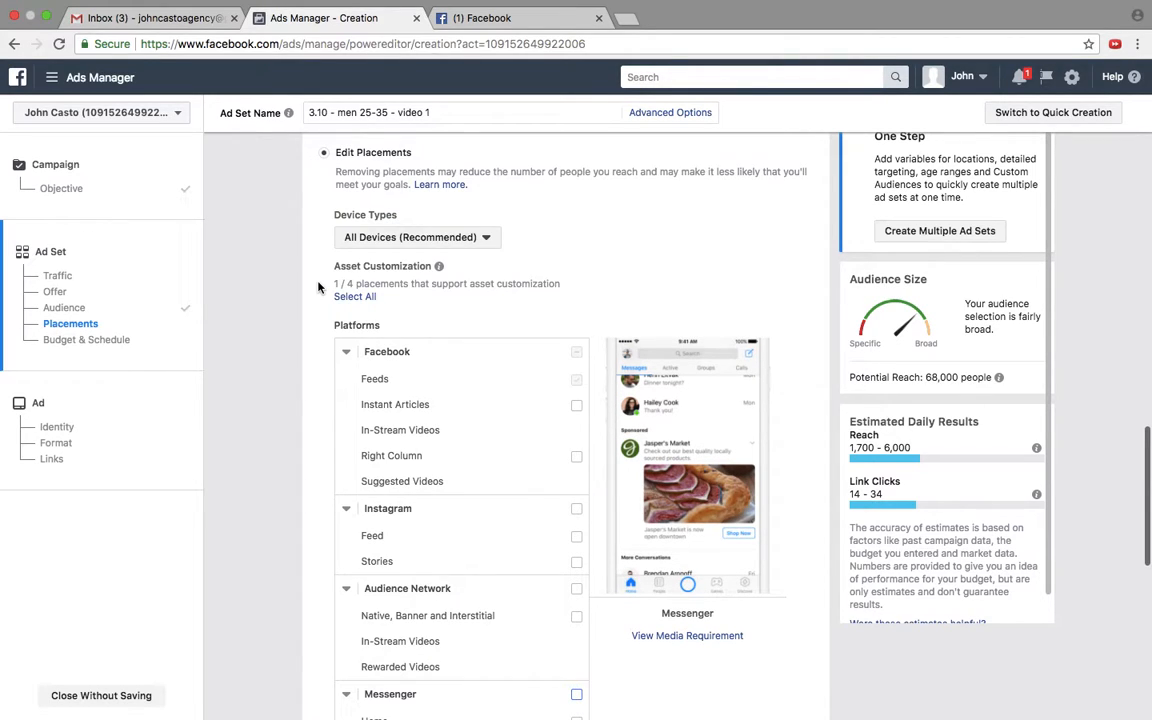
click(396, 240)
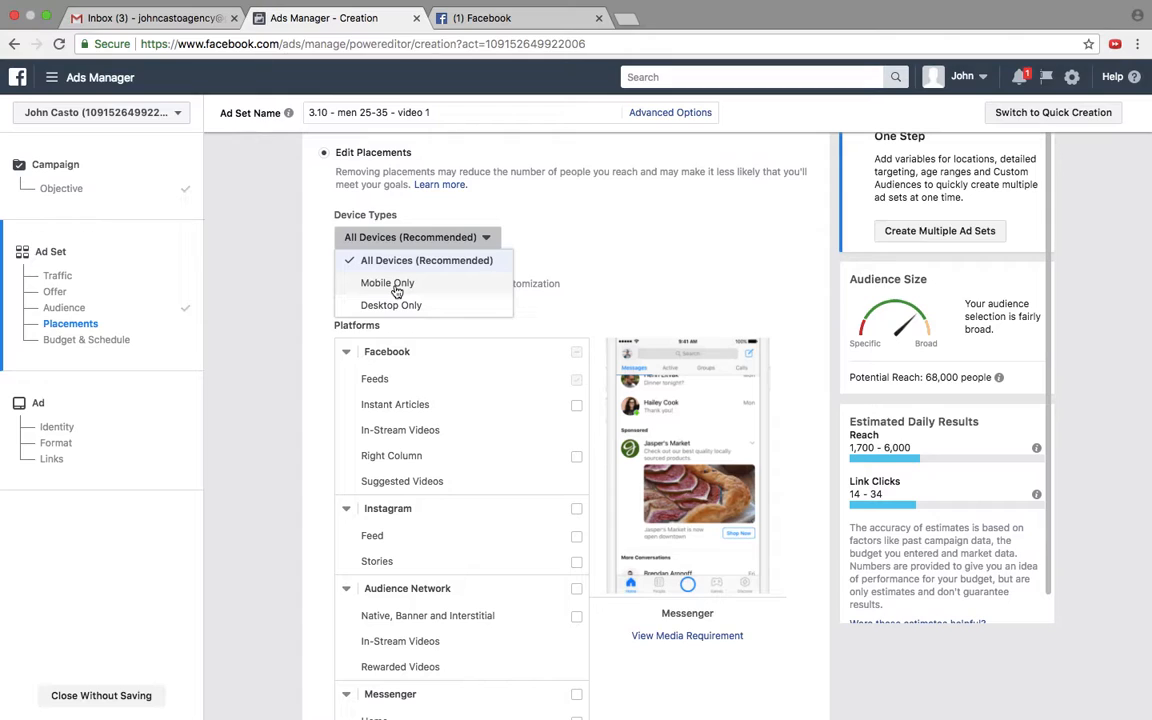
click(397, 286)
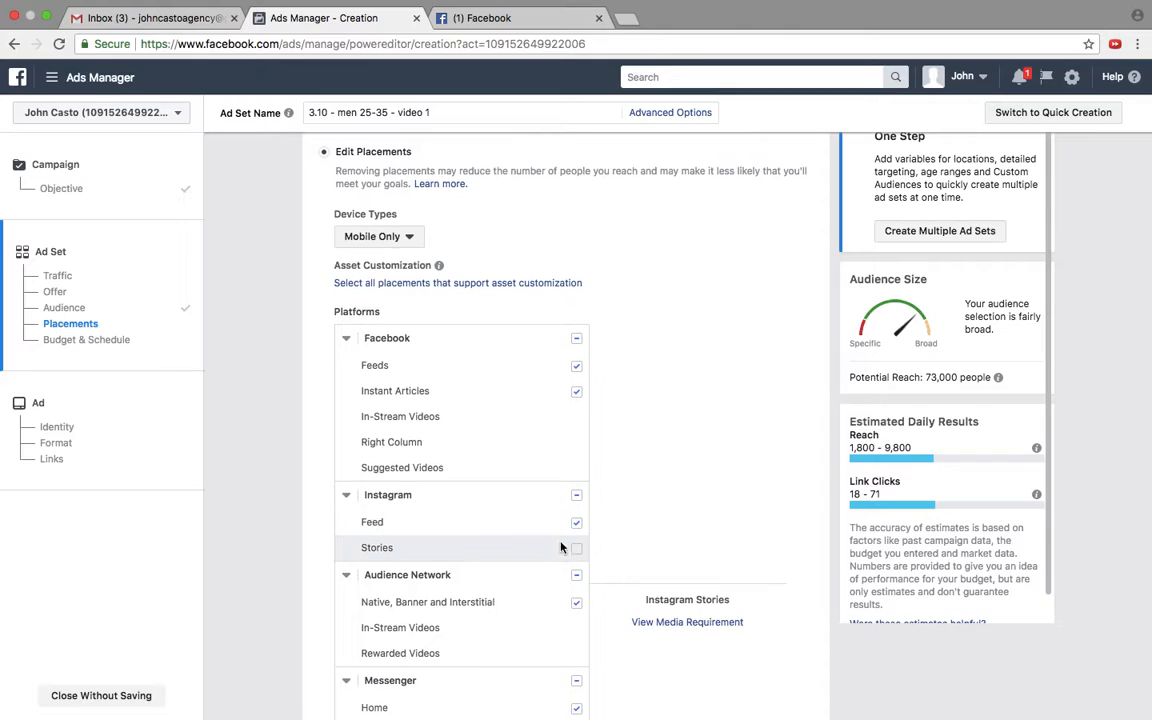
Step: Examine the mobile placement options, the budget and schedule settings, and the estimated audience size and daily results
scroll(634, 331, down, 5)
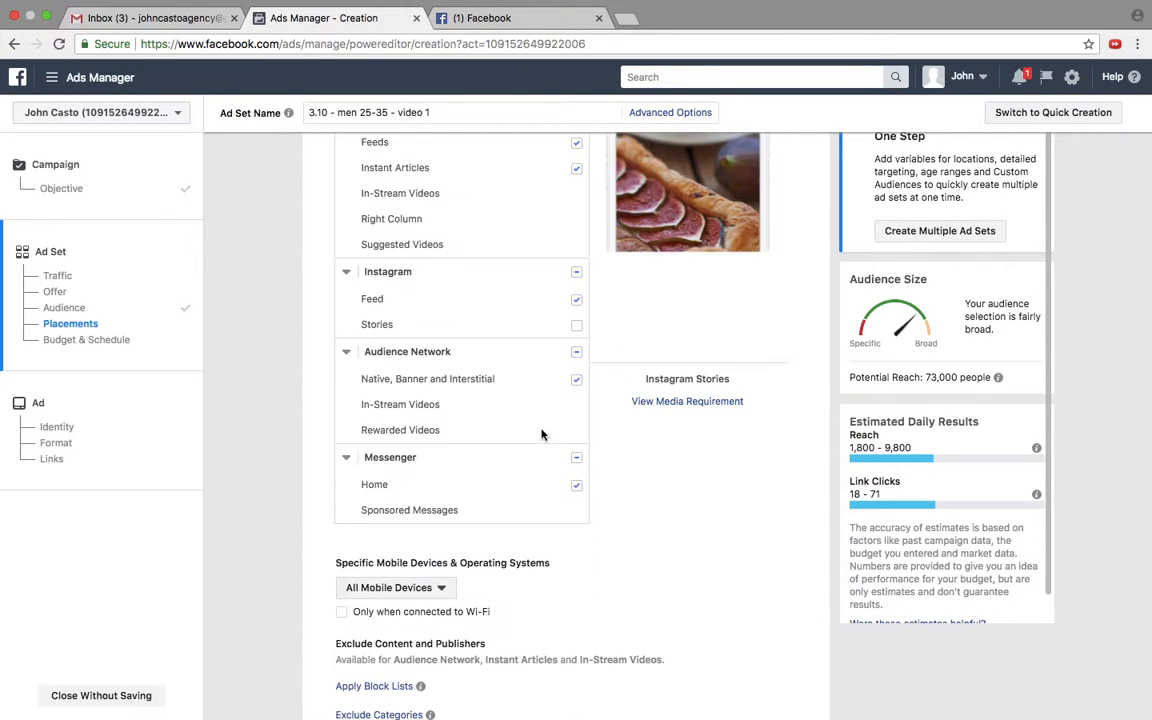
scroll(621, 369, down, 1)
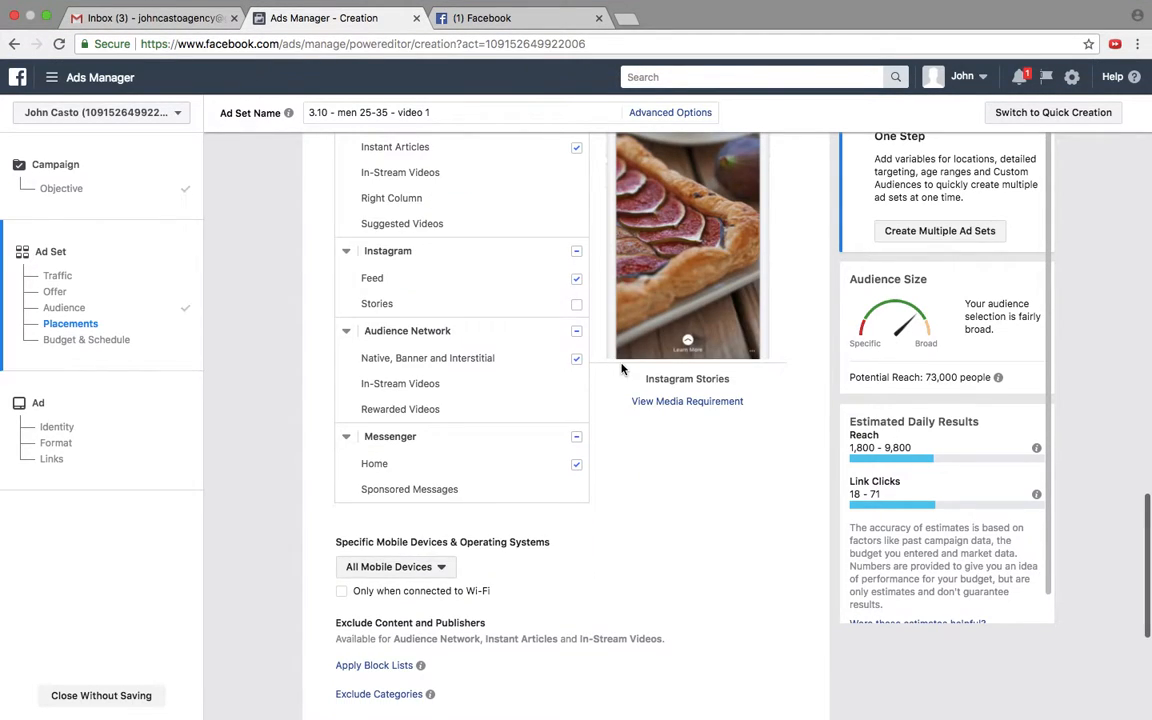
scroll(621, 369, down, 6)
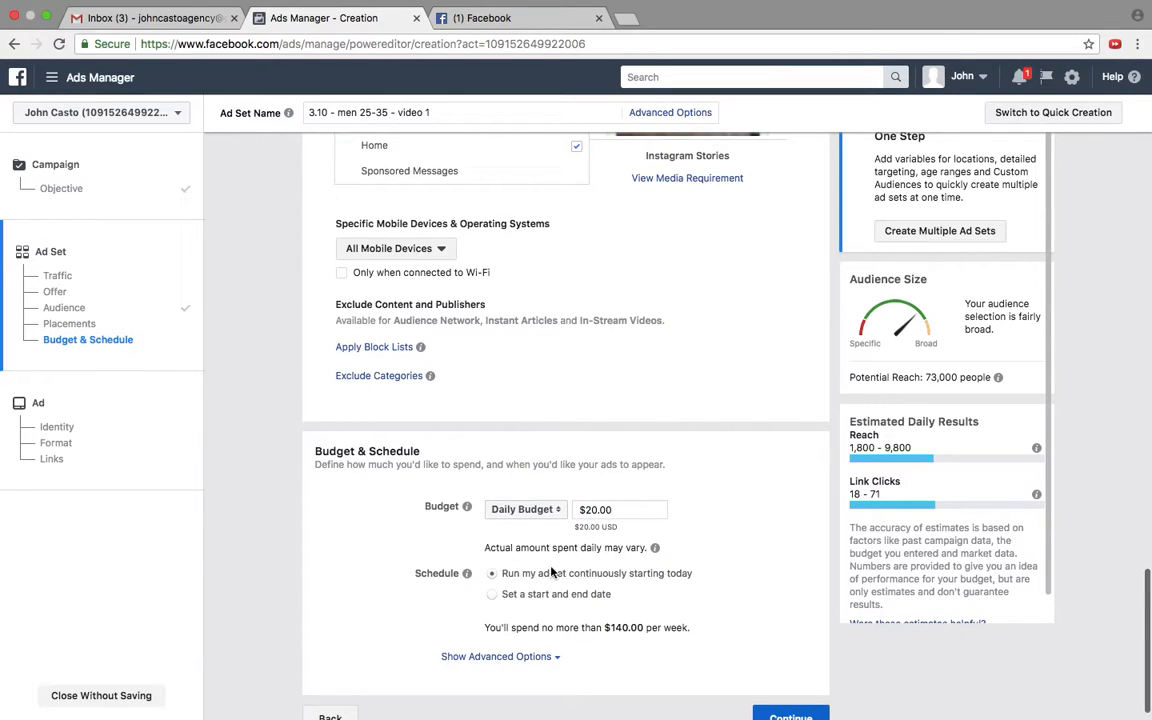
scroll(551, 573, up, 1)
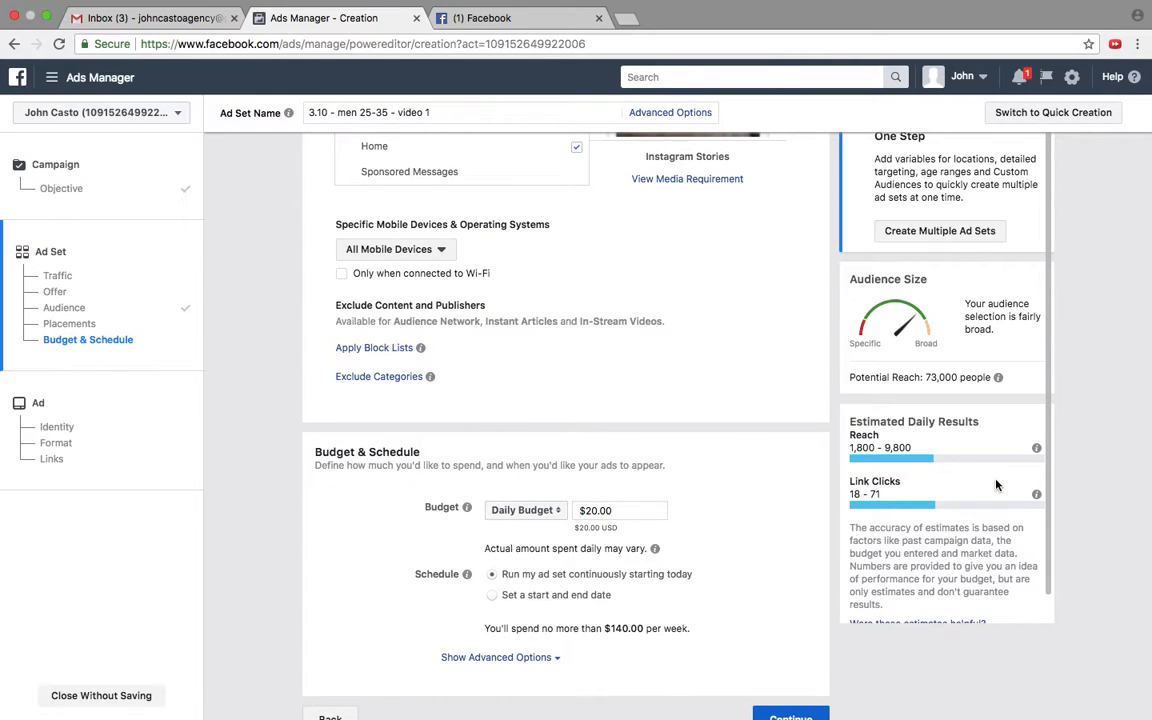
scroll(1070, 400, up, 2)
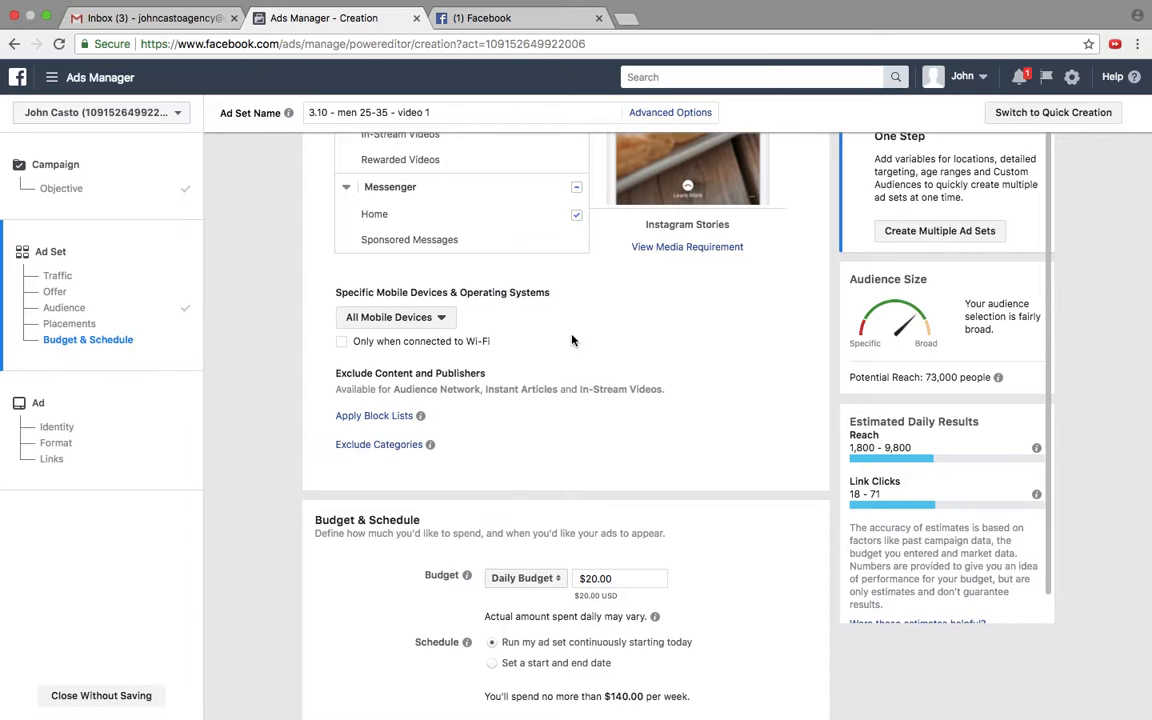
scroll(572, 340, down, 1)
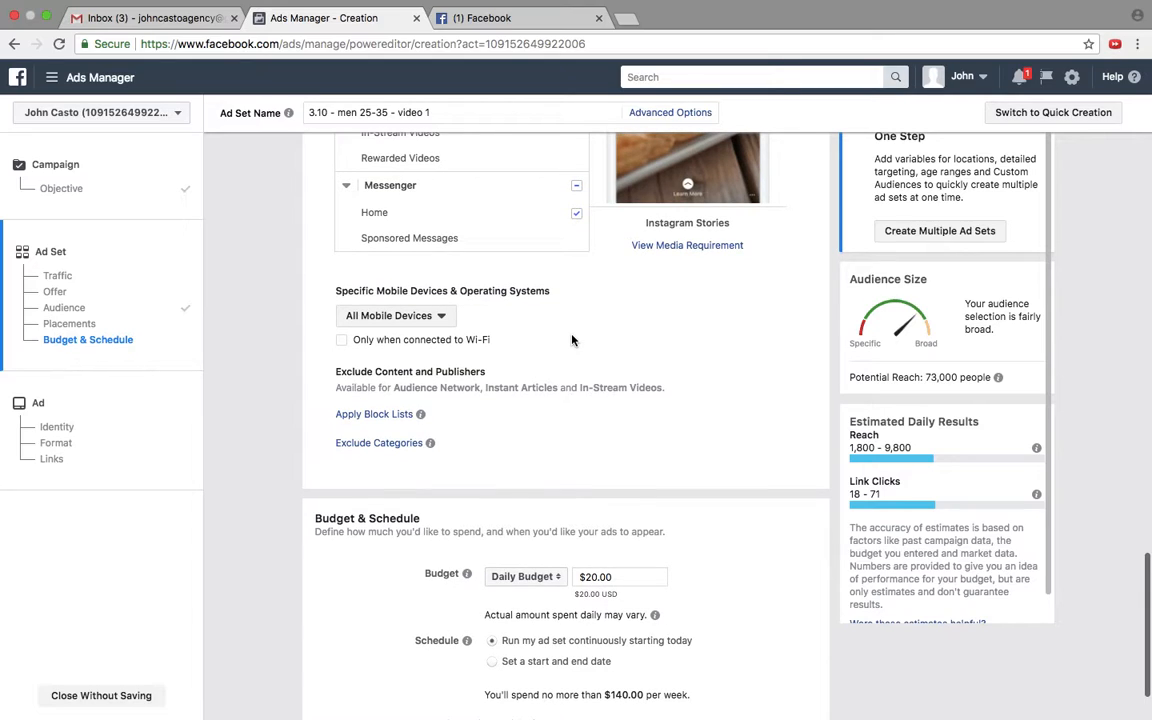
scroll(572, 340, down, 2)
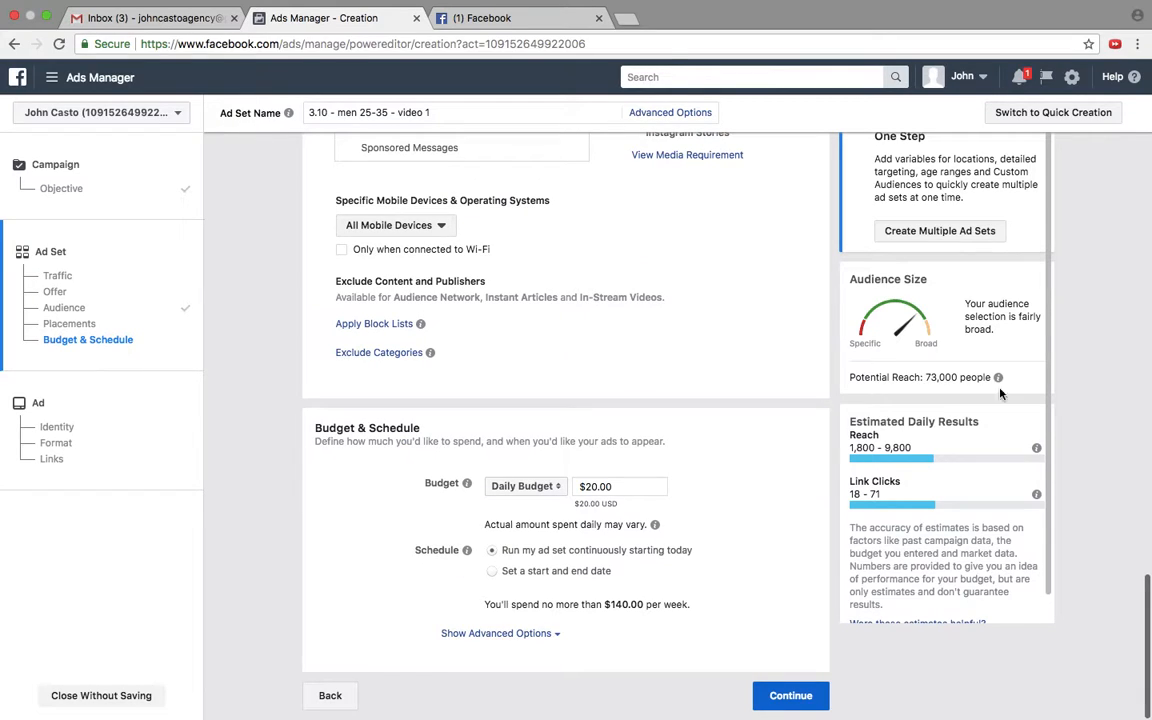
Step: Exclude Instant Articles, Instagram, Audience Network and Messenger so that only Facebook Feeds stays selected for mobile
scroll(1140, 567, up, 5)
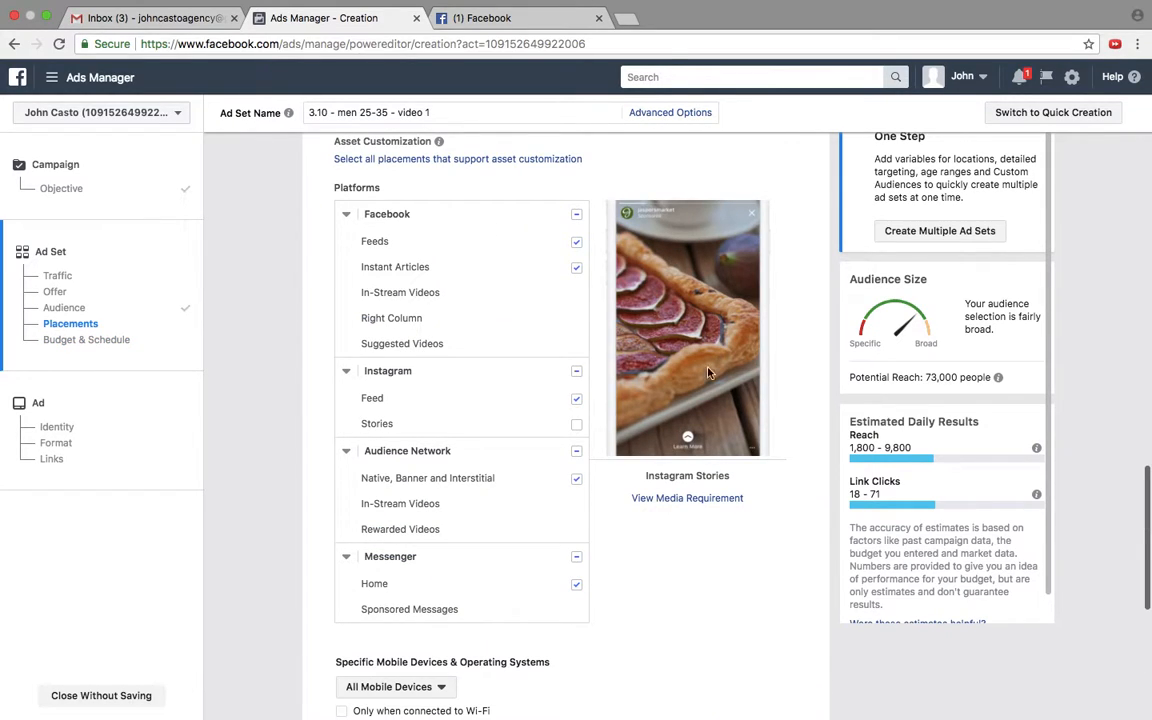
click(576, 268)
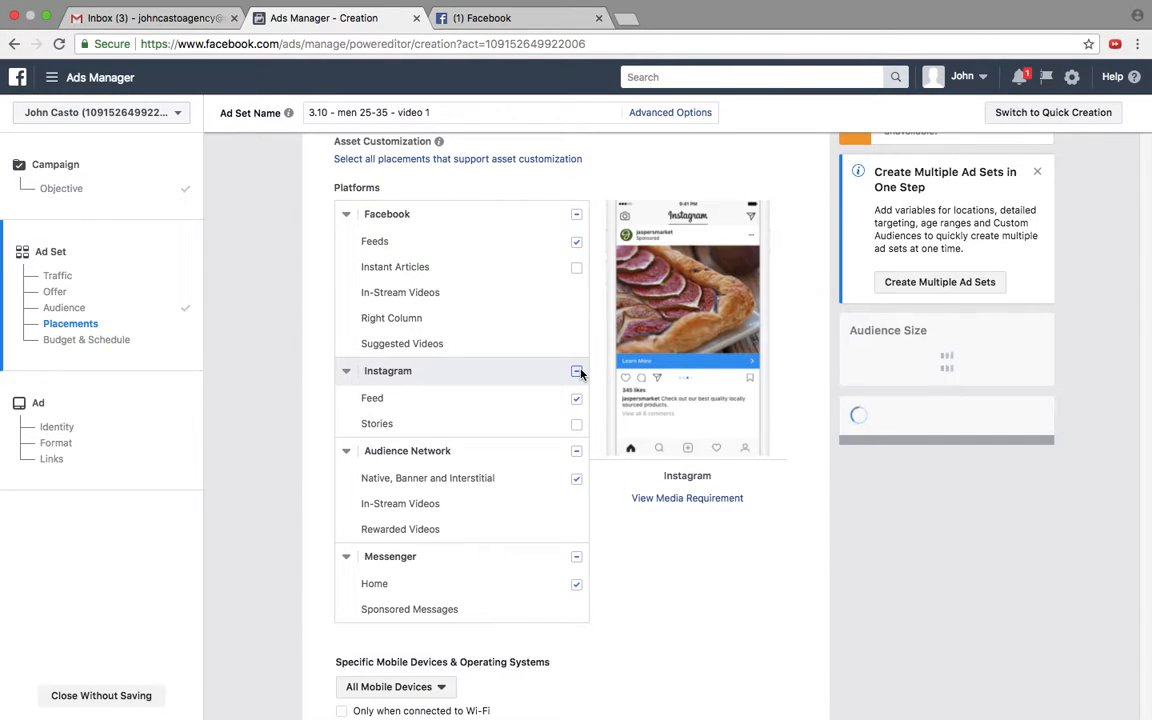
click(575, 452)
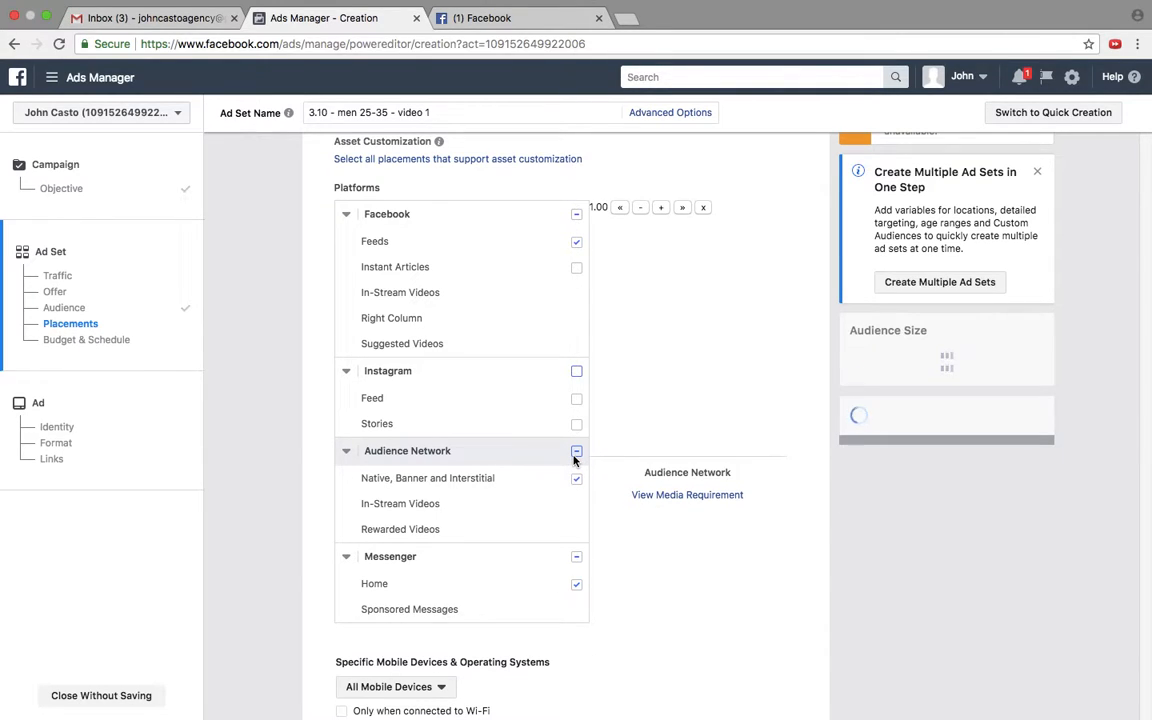
click(576, 452)
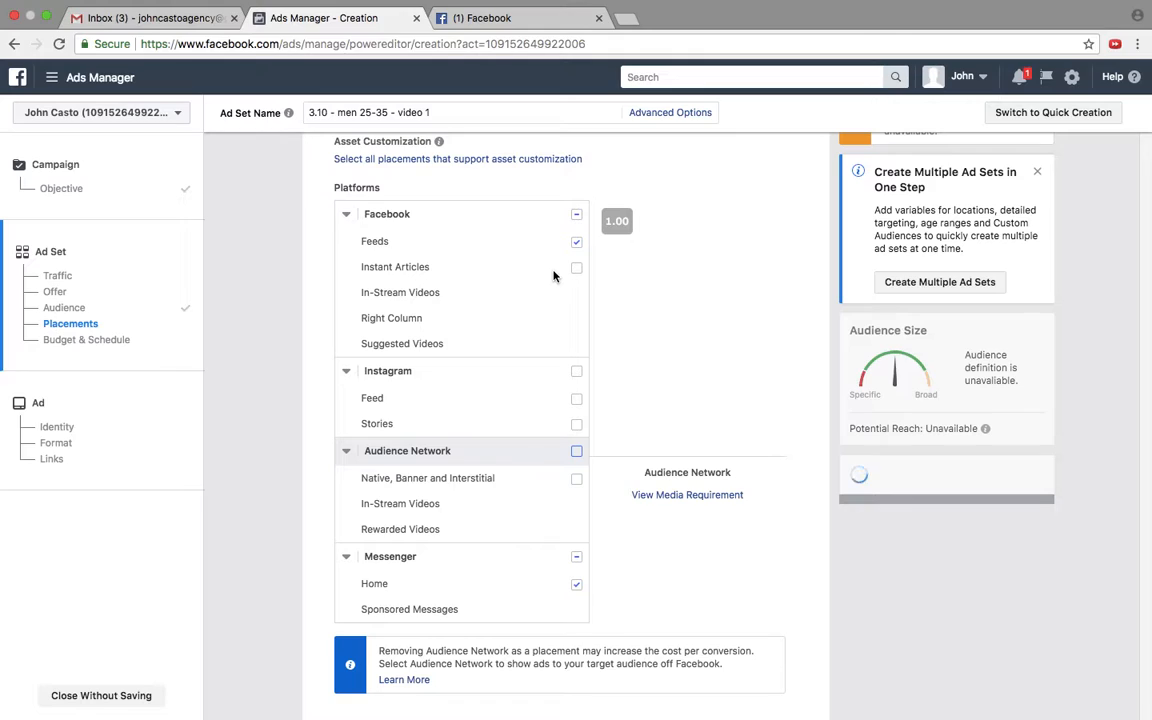
click(576, 557)
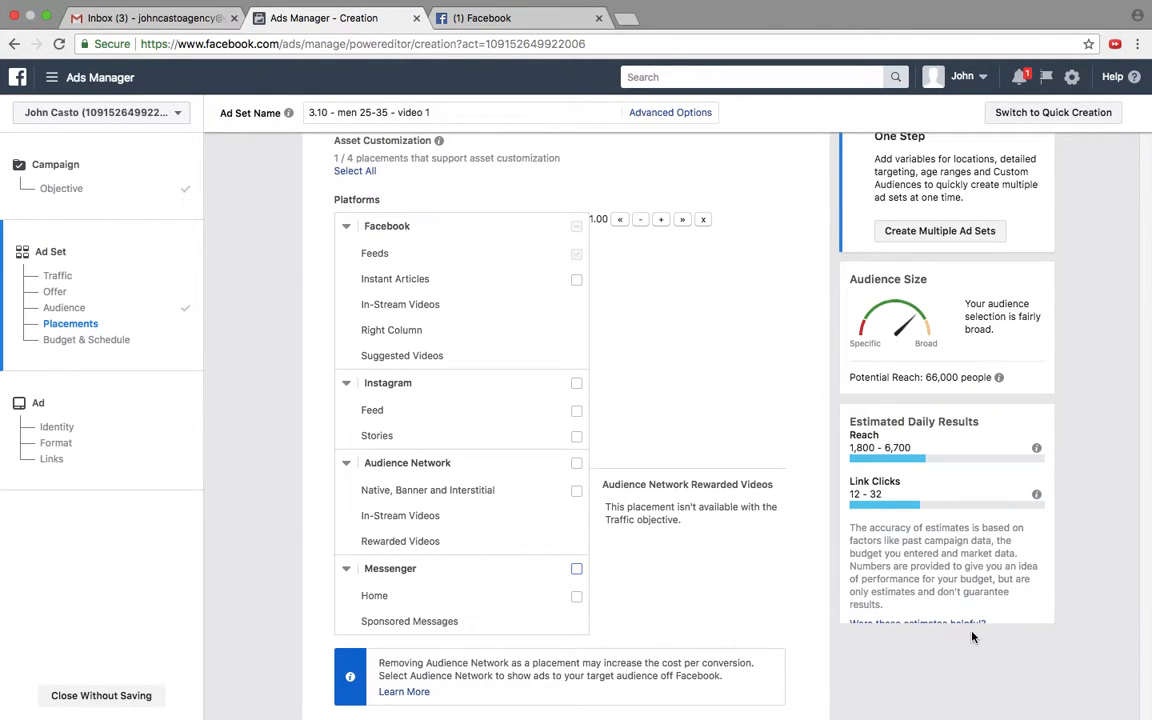
Step: Set the ad set's daily budget to $10.00 and continue to the ad setup
scroll(972, 637, down, 2)
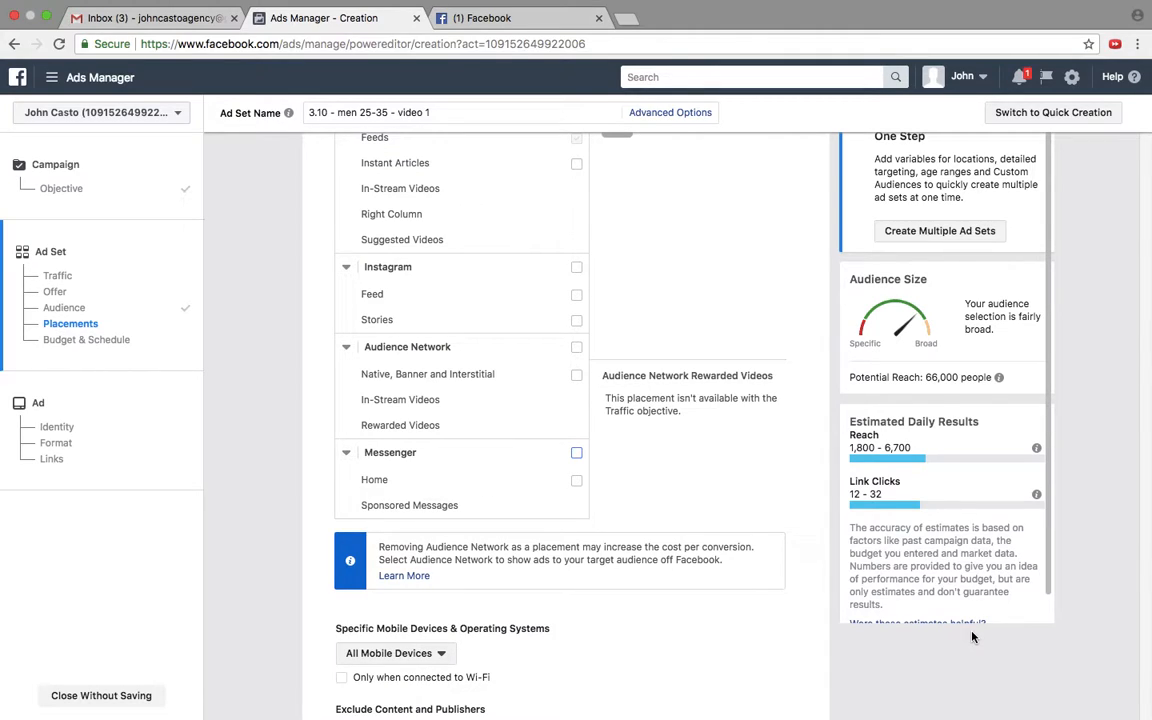
scroll(972, 637, down, 1)
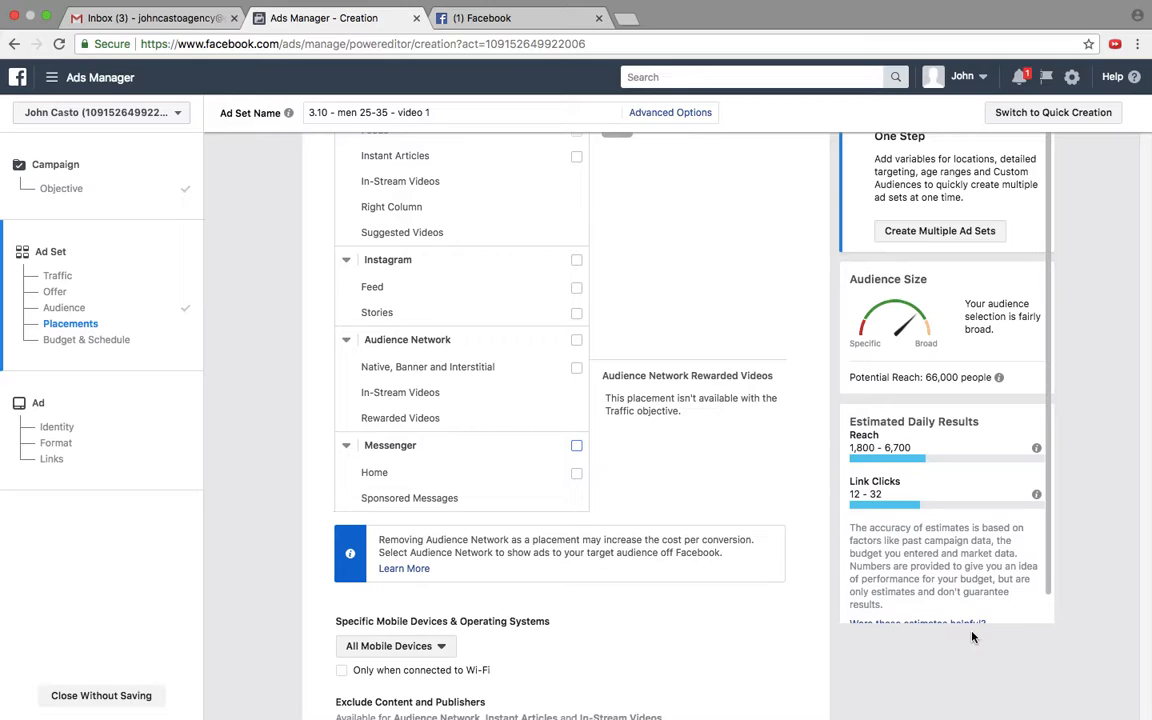
scroll(972, 637, down, 2)
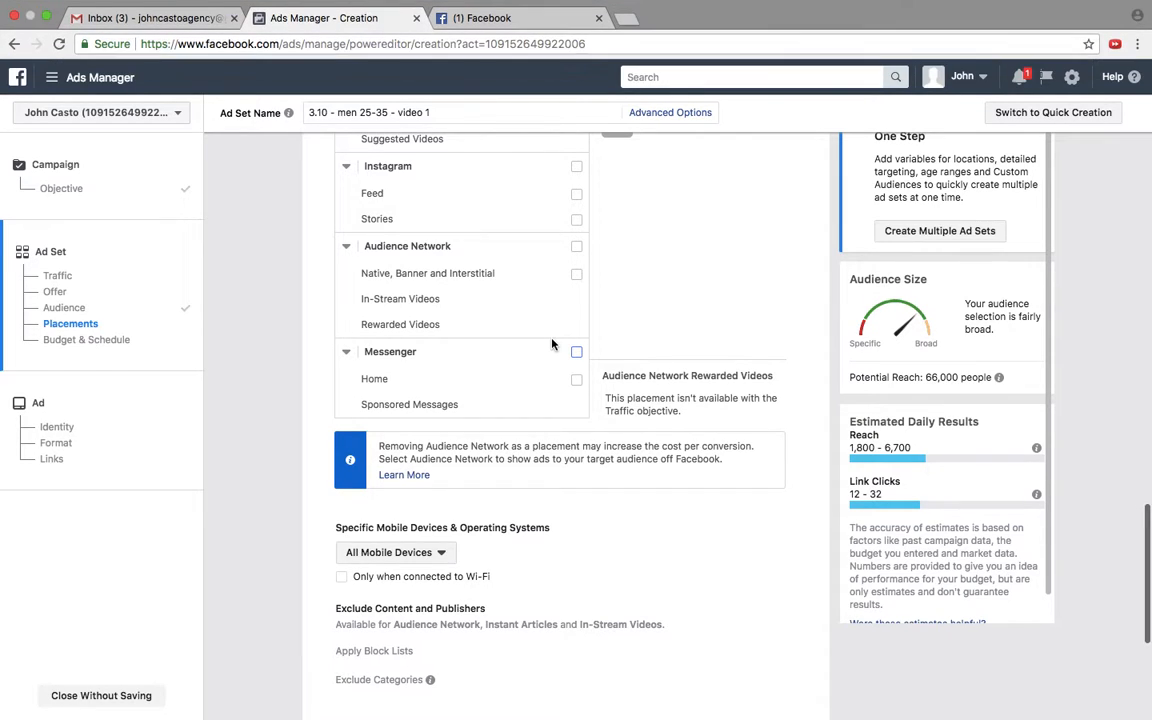
scroll(552, 344, down, 4)
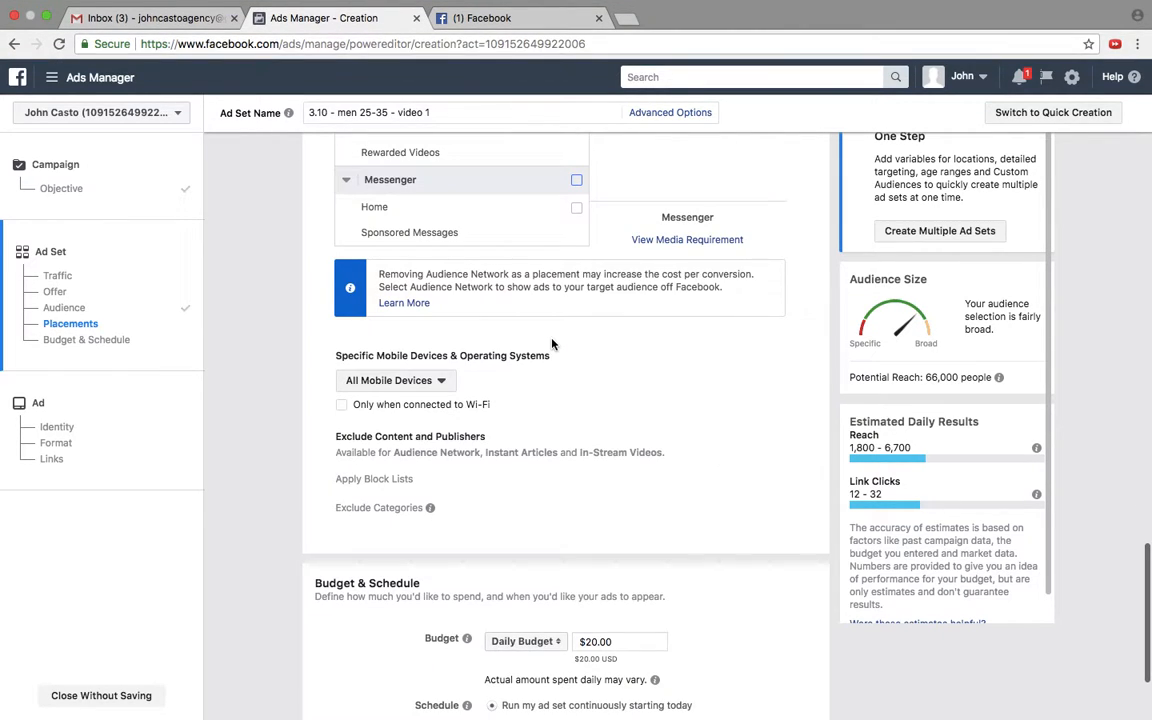
click(620, 637)
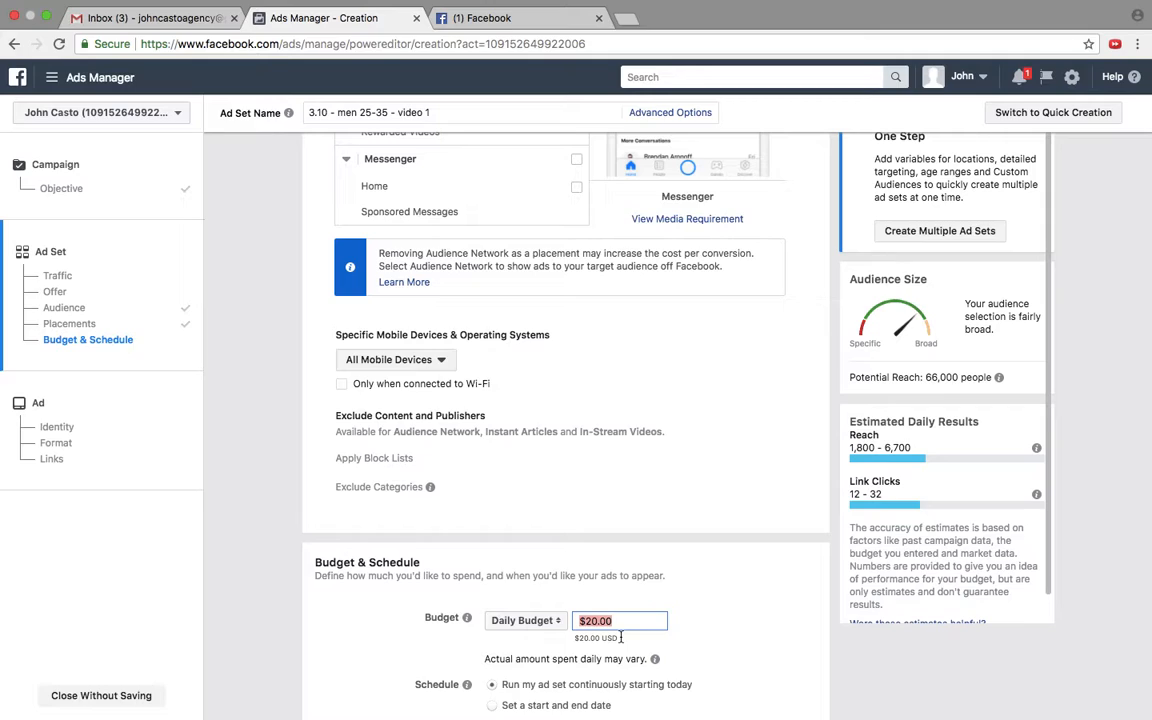
text(10)
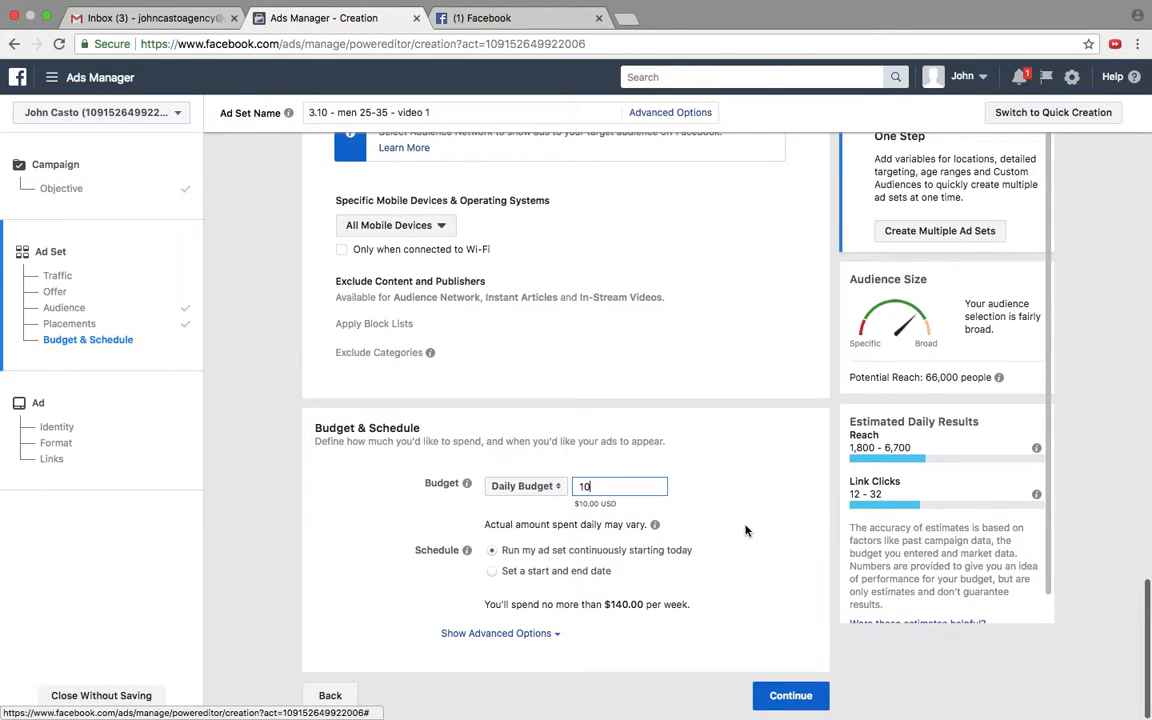
click(745, 530)
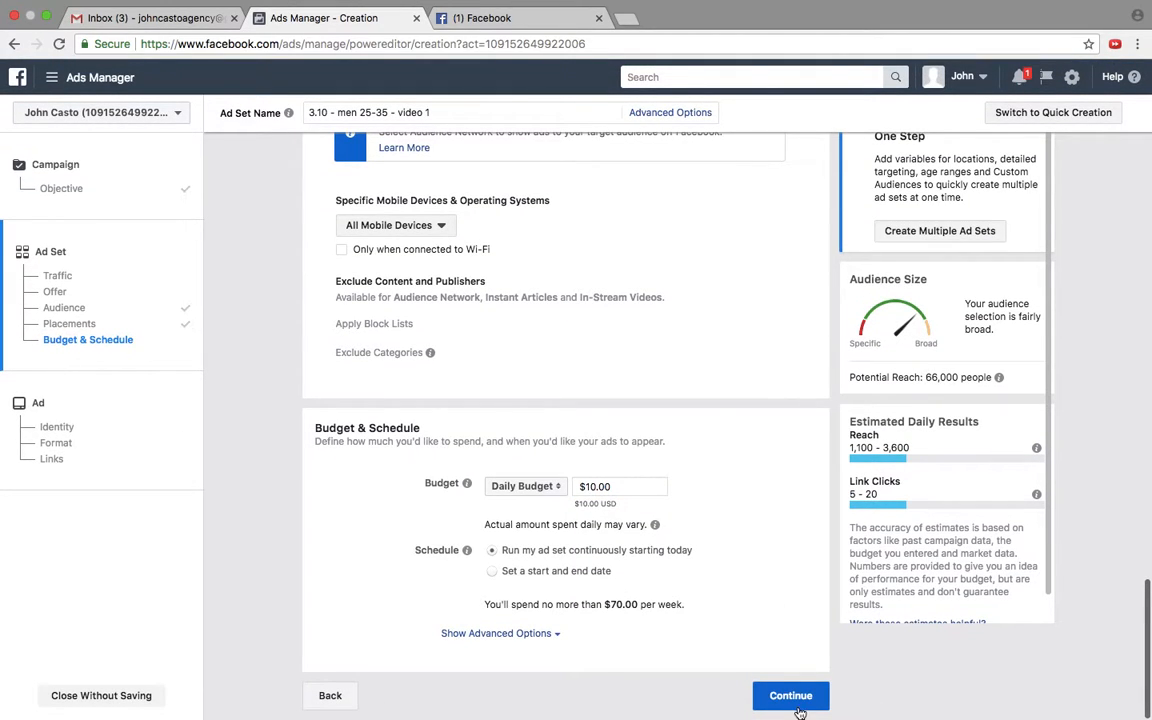
click(795, 700)
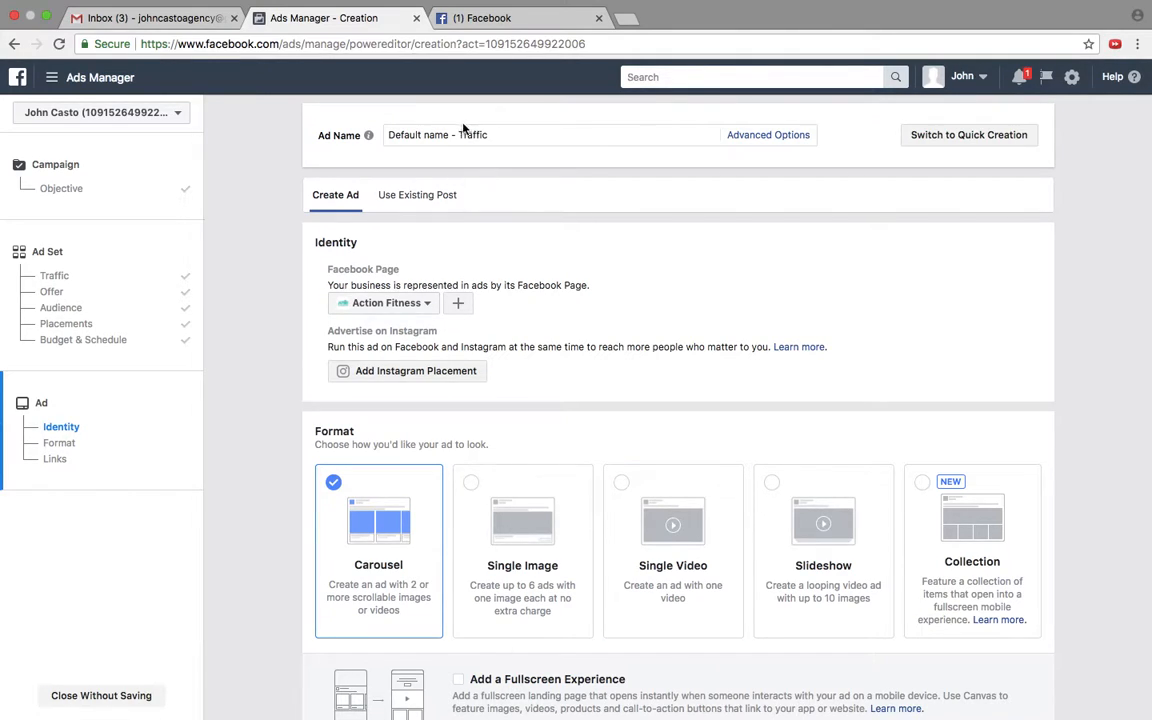
Step: Use the first "12 WEEK CHALLENGE" video post in the list as the ad's existing post and check the Facebook Page choices
click(416, 197)
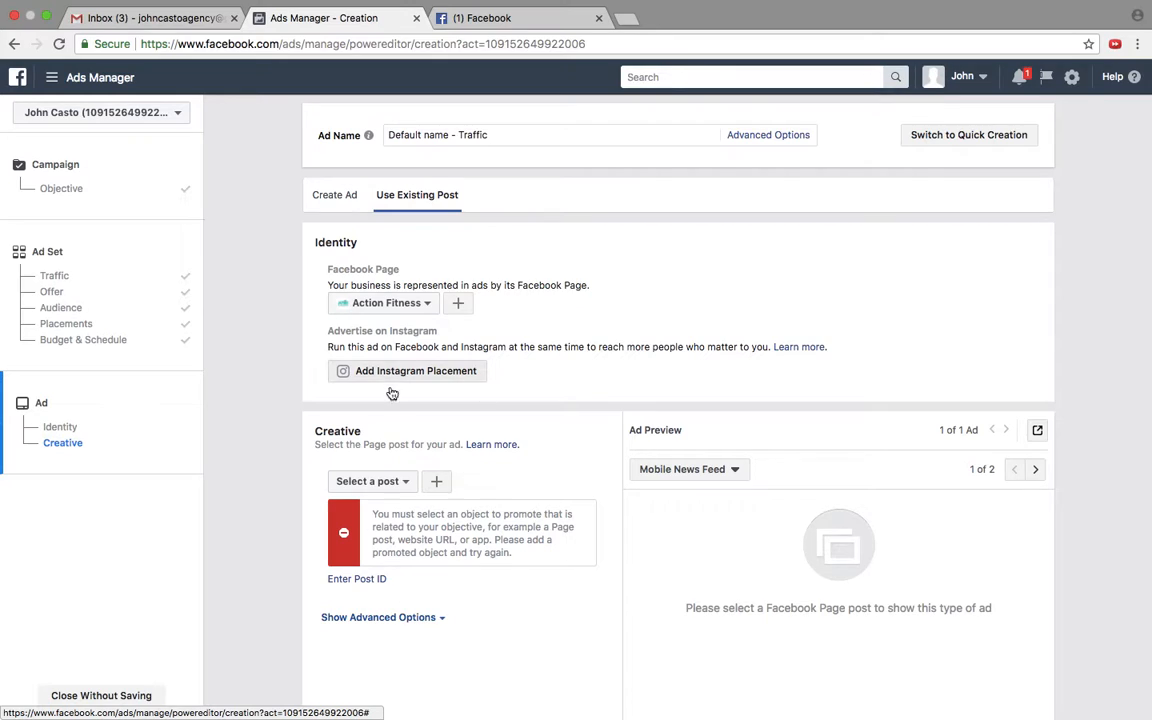
click(394, 483)
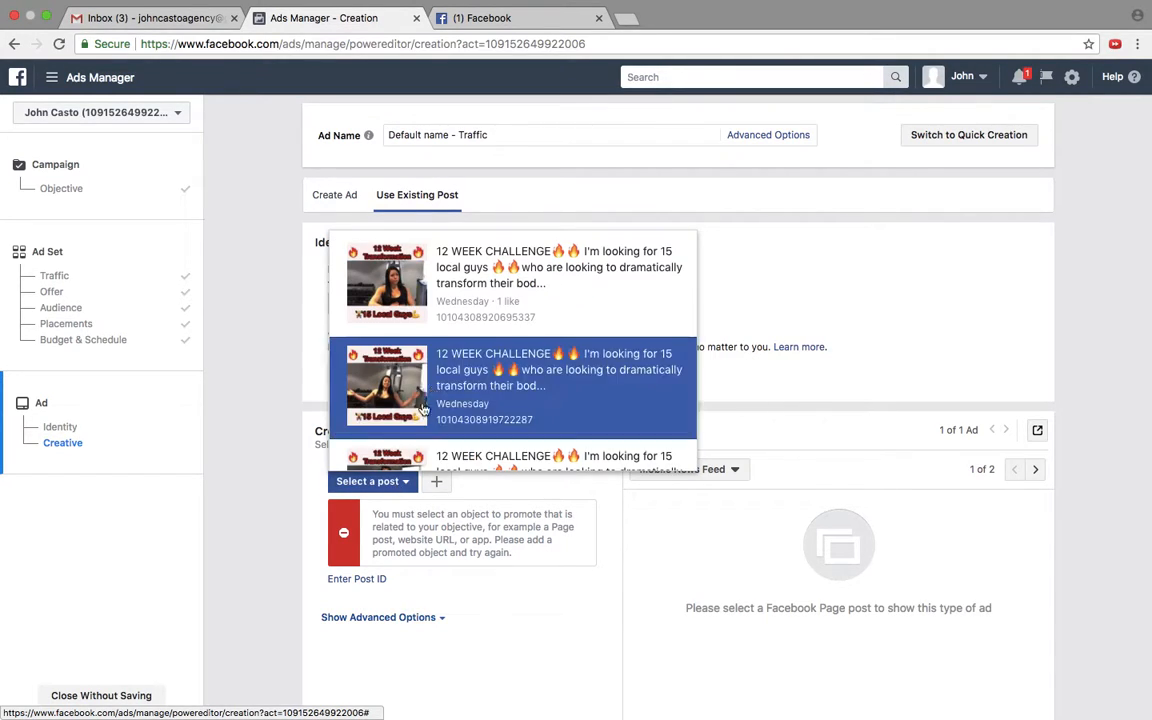
click(470, 302)
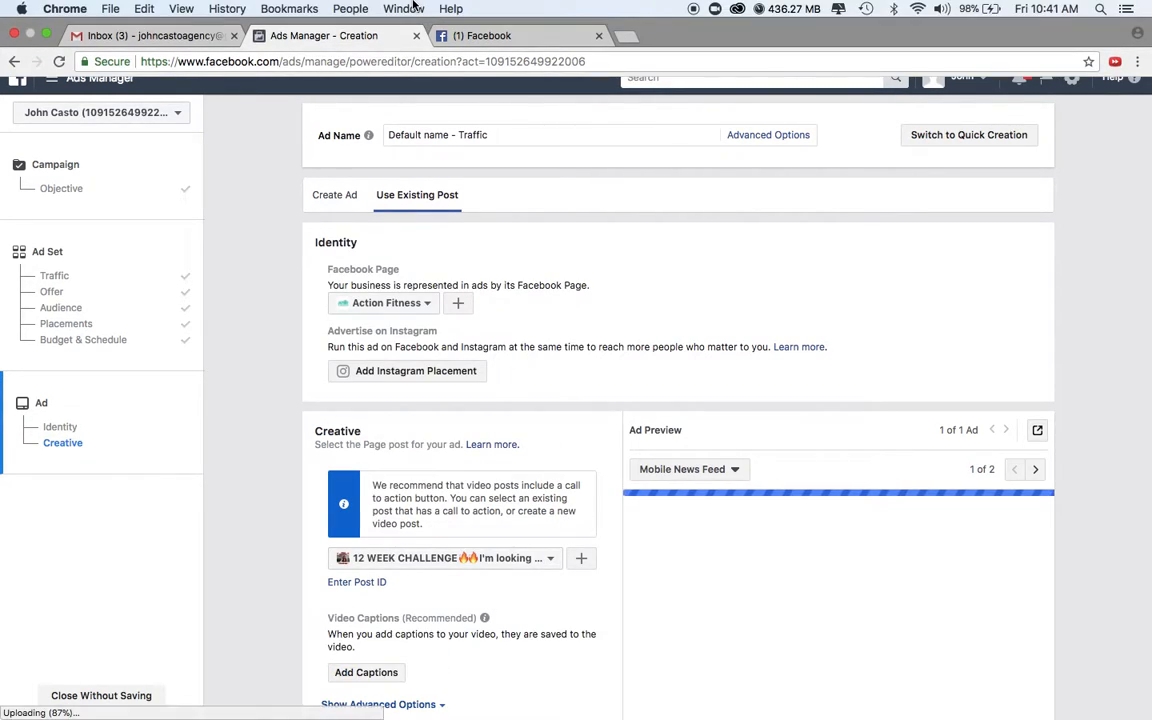
scroll(823, 589, down, 4)
scroll(823, 589, up, 4)
click(405, 304)
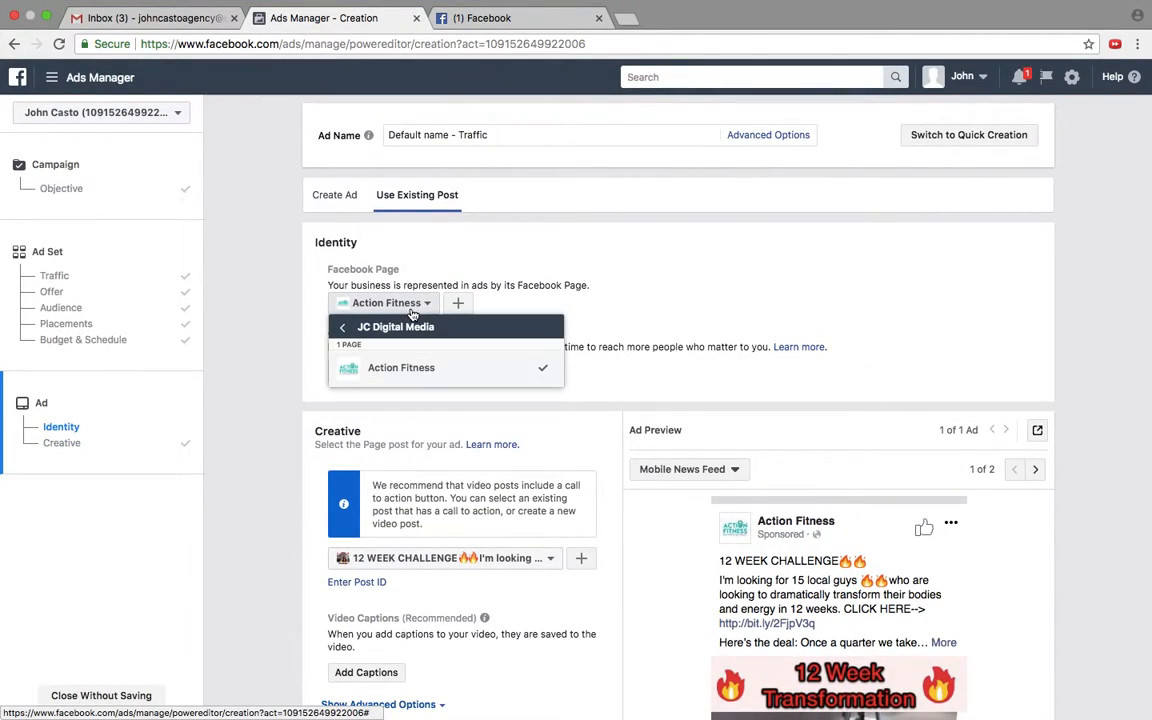
click(524, 253)
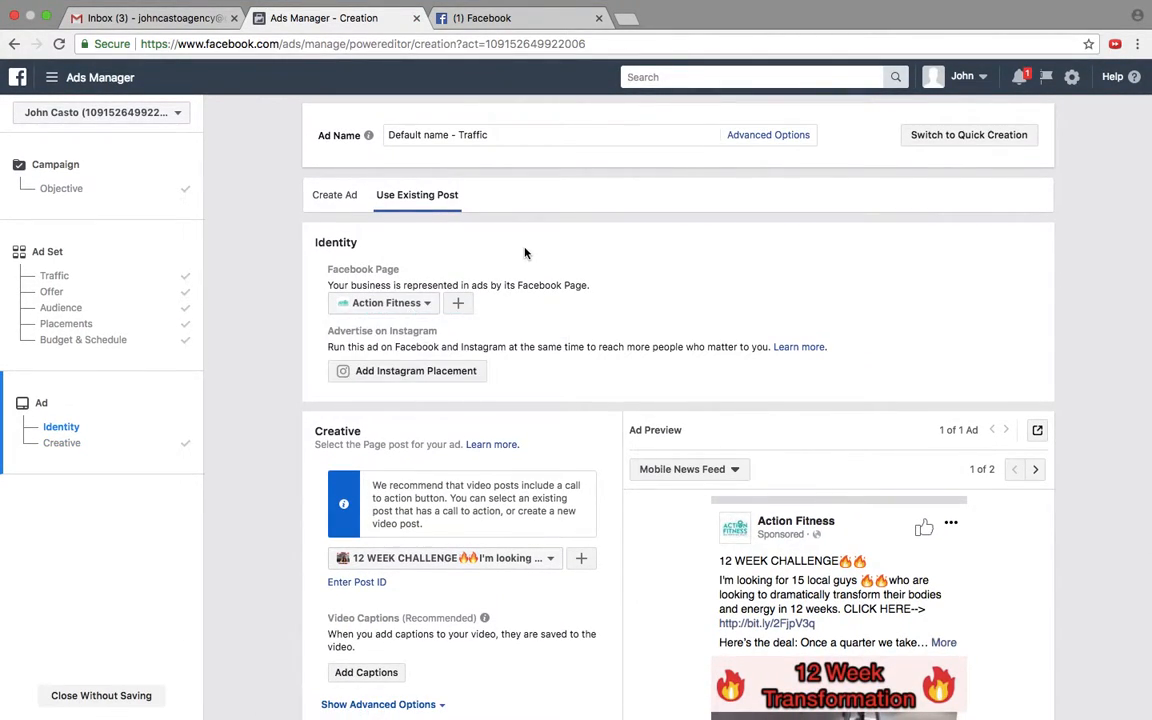
Step: Switch to creating a new ad and examine its format options and Facebook Page selection
click(333, 203)
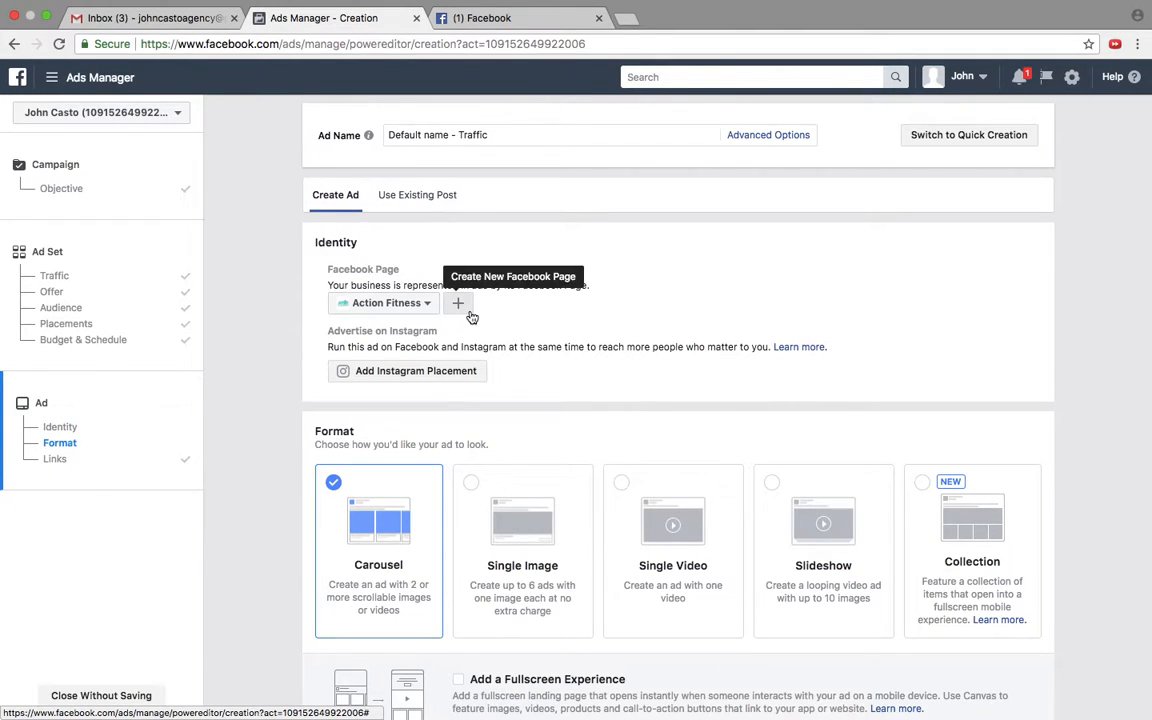
scroll(288, 481, down, 3)
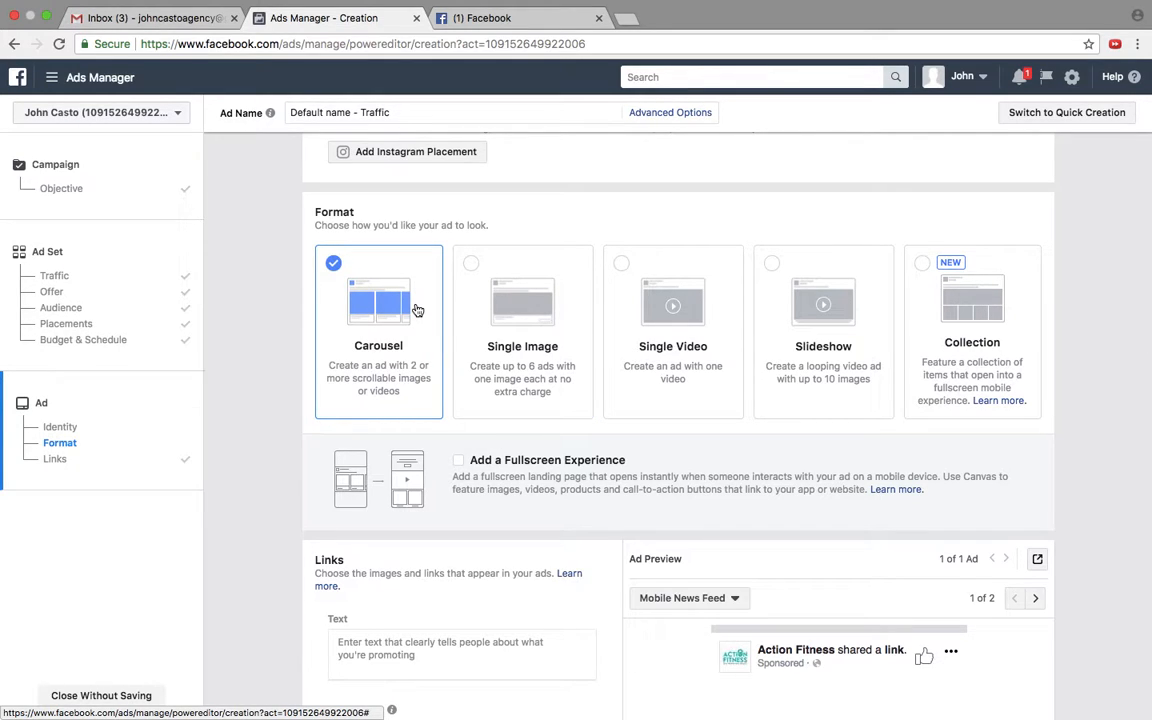
scroll(270, 294, up, 1)
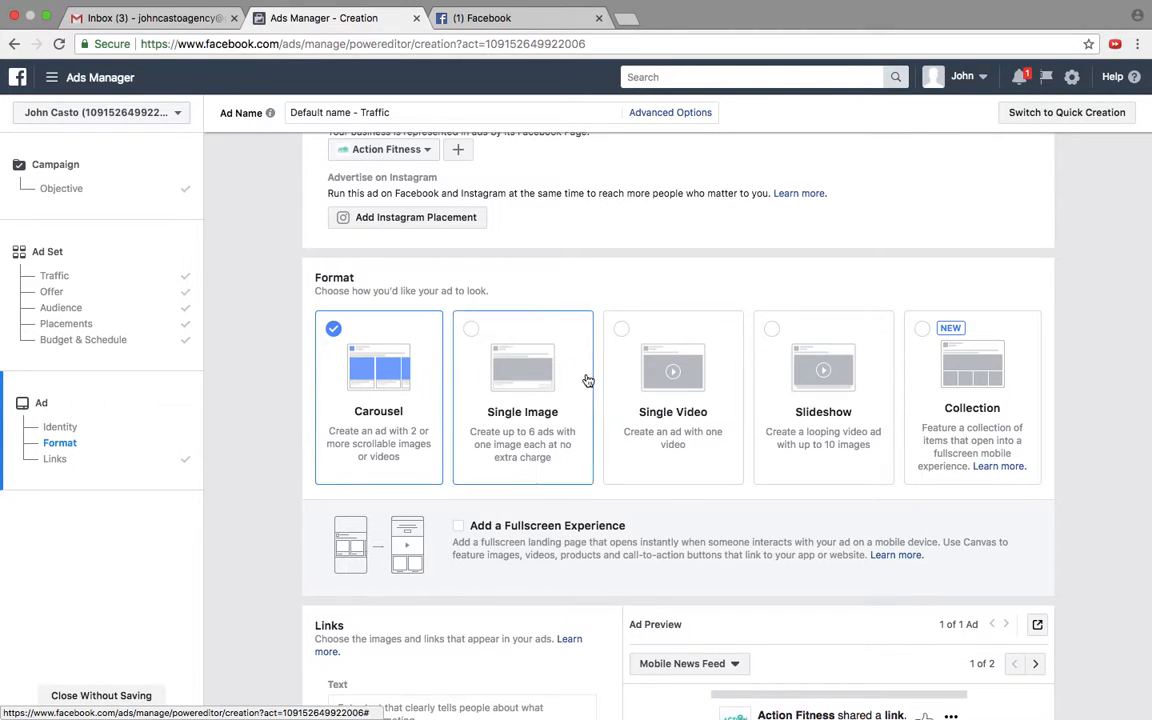
scroll(724, 416, up, 2)
scroll(724, 416, down, 2)
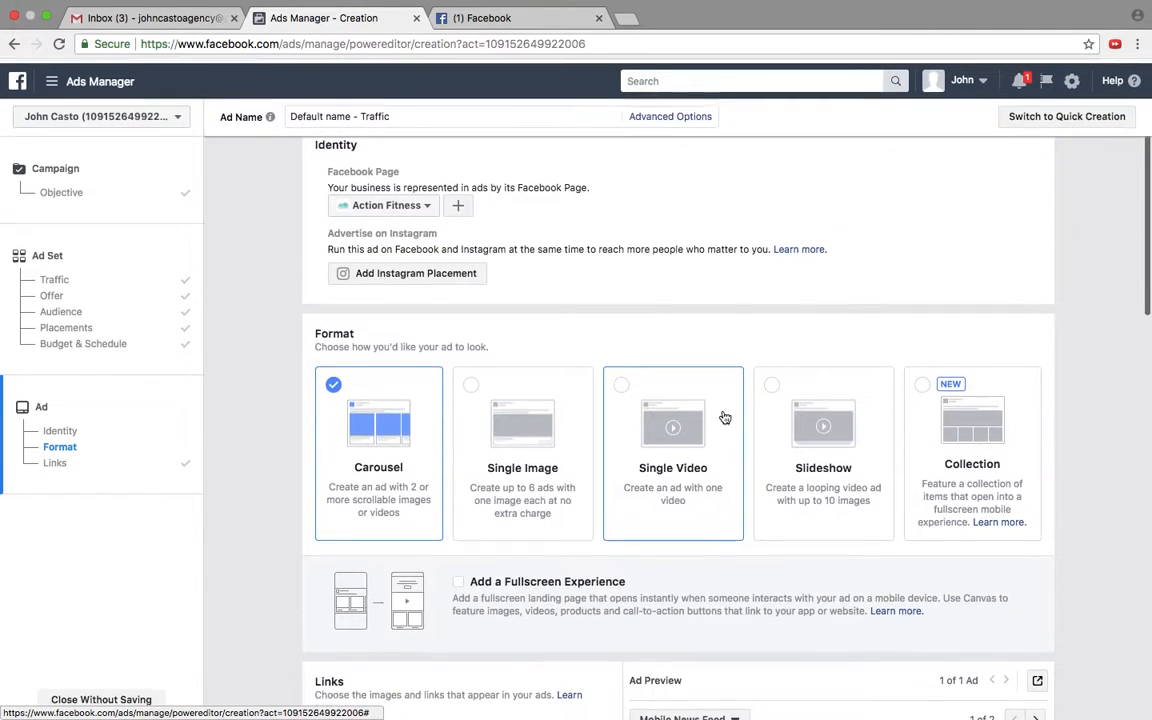
click(411, 202)
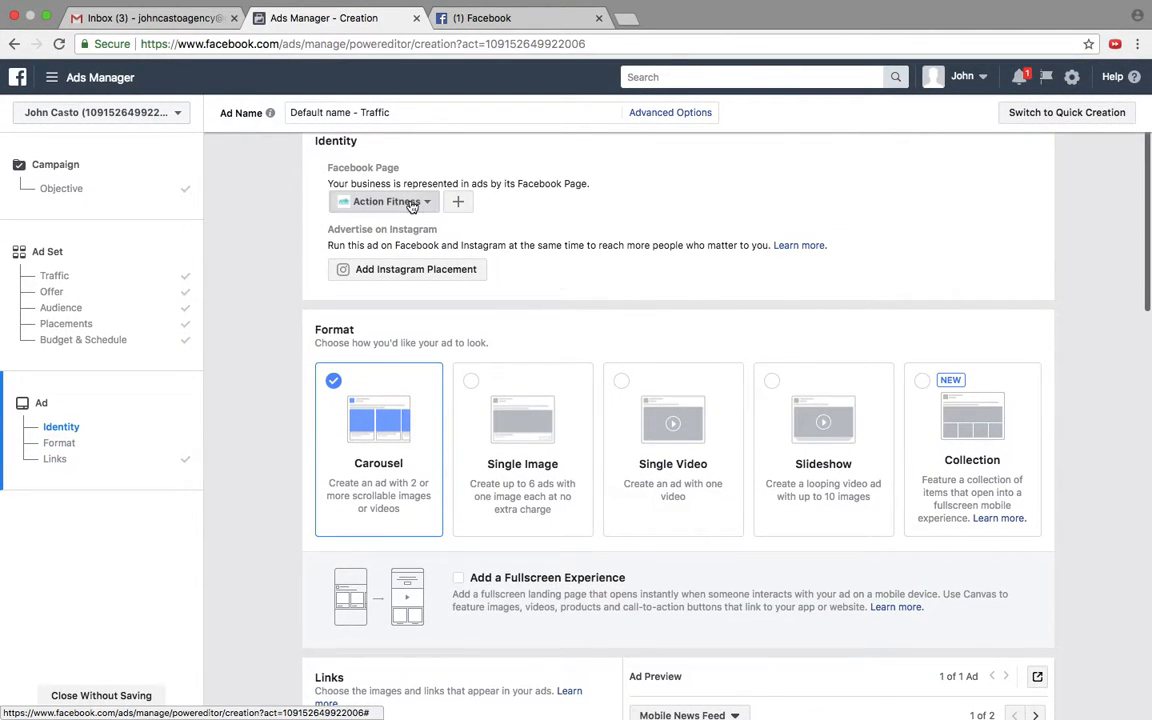
Step: Keep Action Fitness as the ad's Facebook Page and choose Single Image as the ad format
click(411, 205)
scroll(596, 342, down, 1)
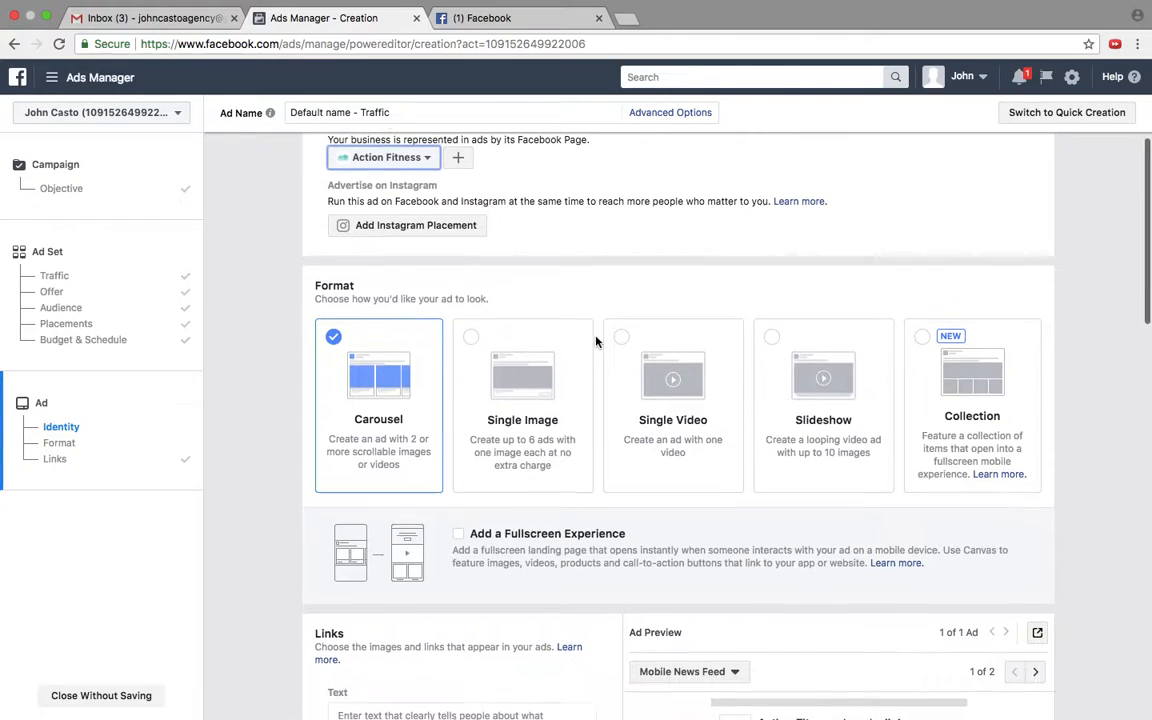
click(686, 374)
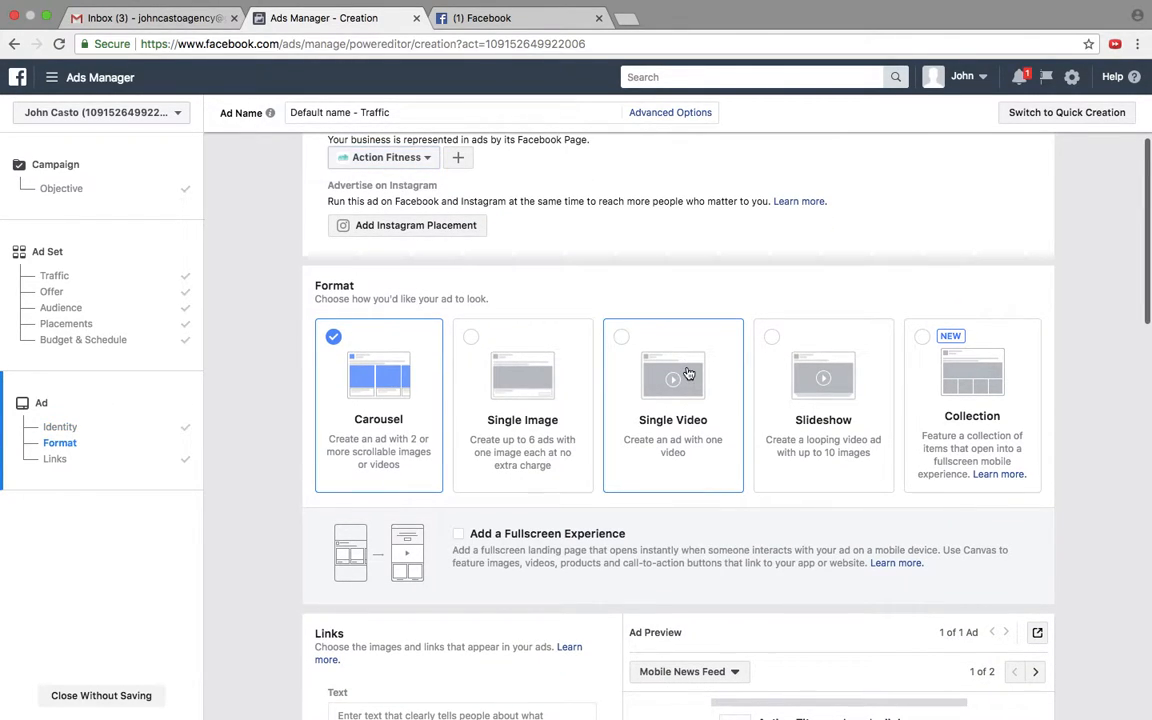
click(507, 372)
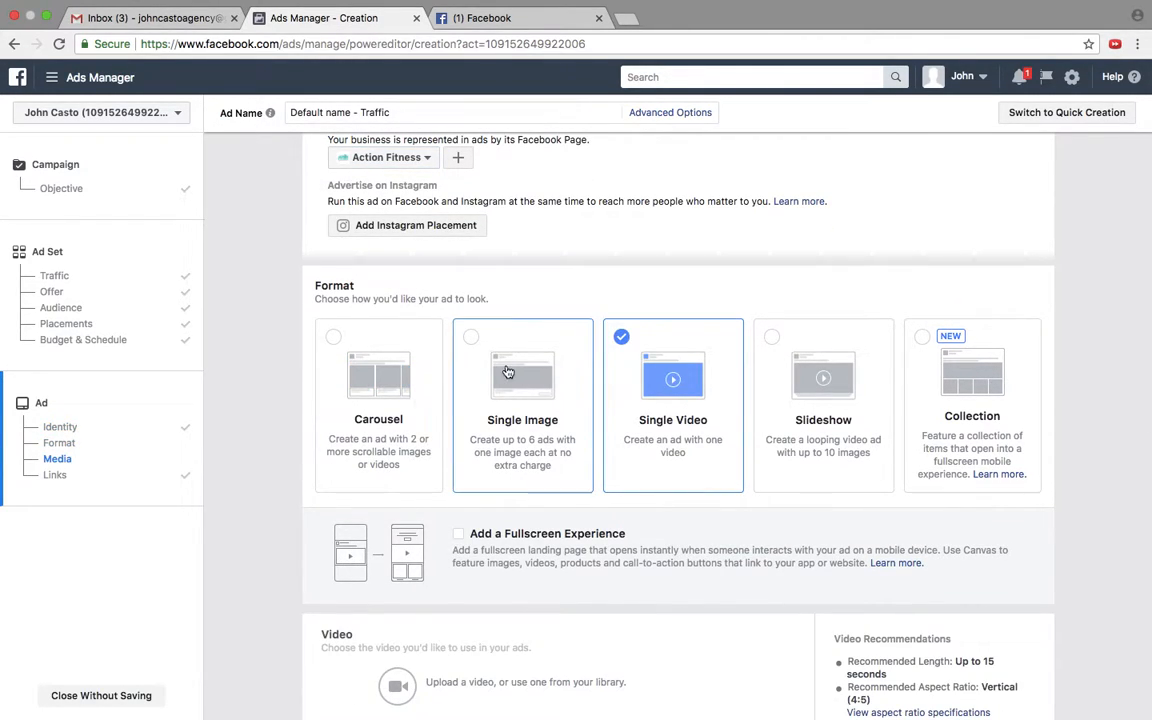
Step: Add the blue-framed "6 Week Challenge" picture of the shirtless man from the image library to the ad
scroll(522, 489, down, 5)
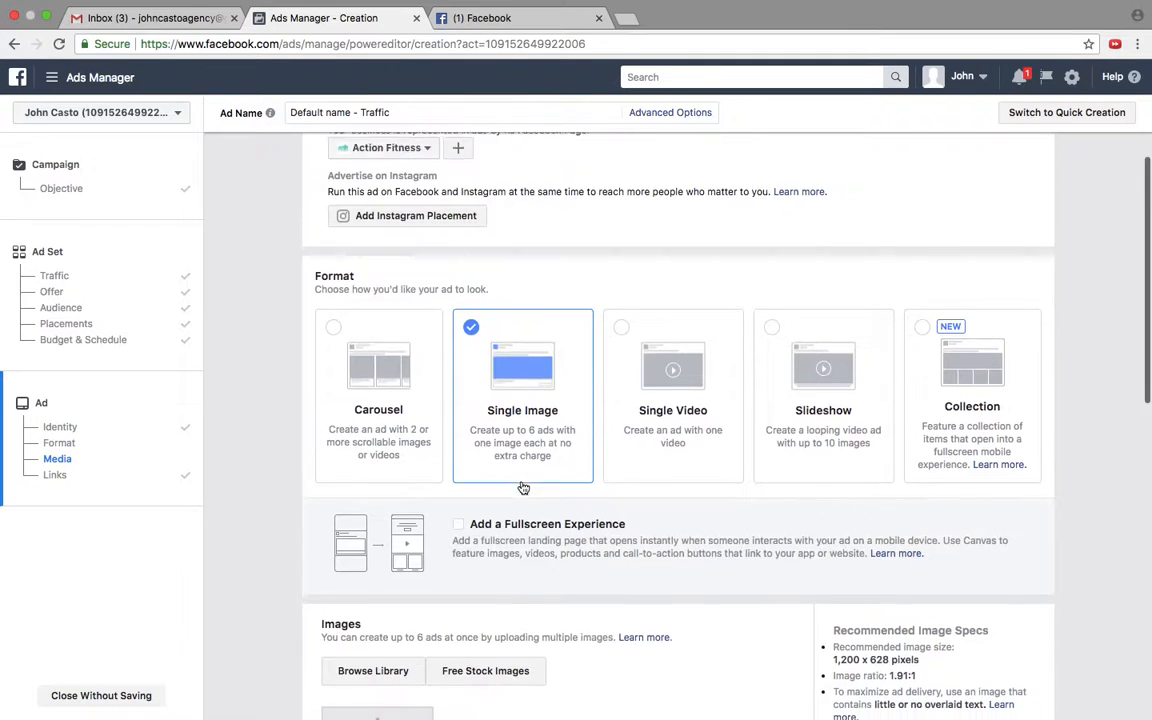
click(367, 388)
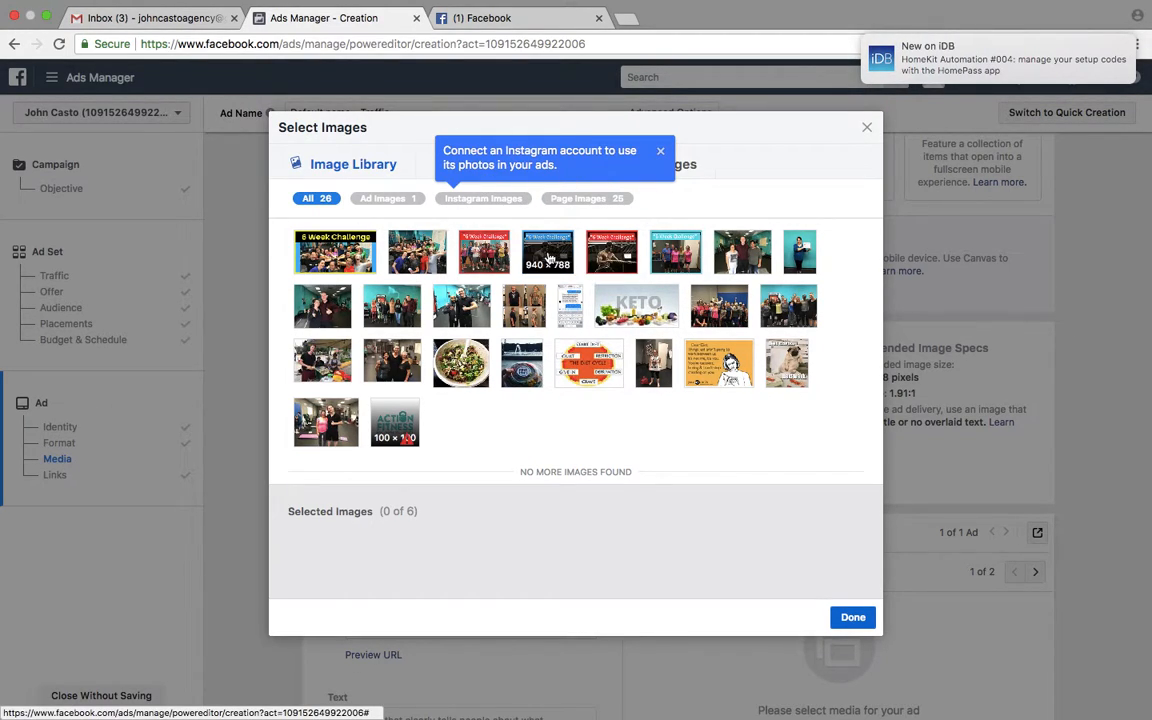
click(558, 256)
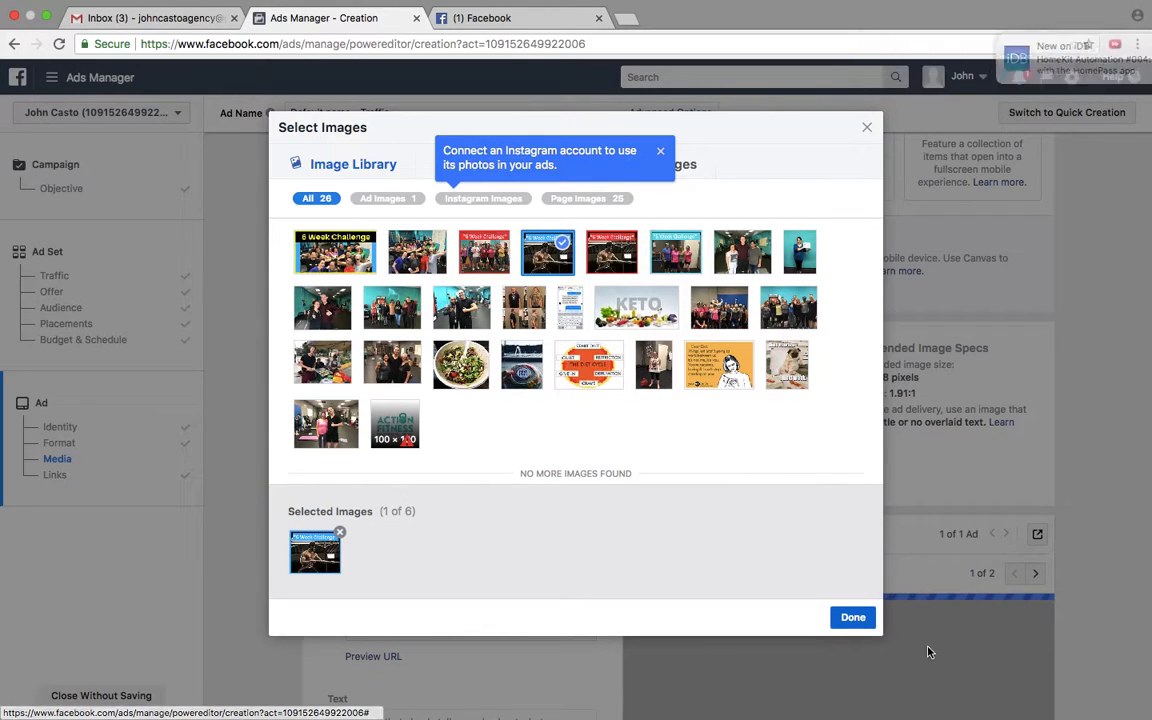
click(850, 617)
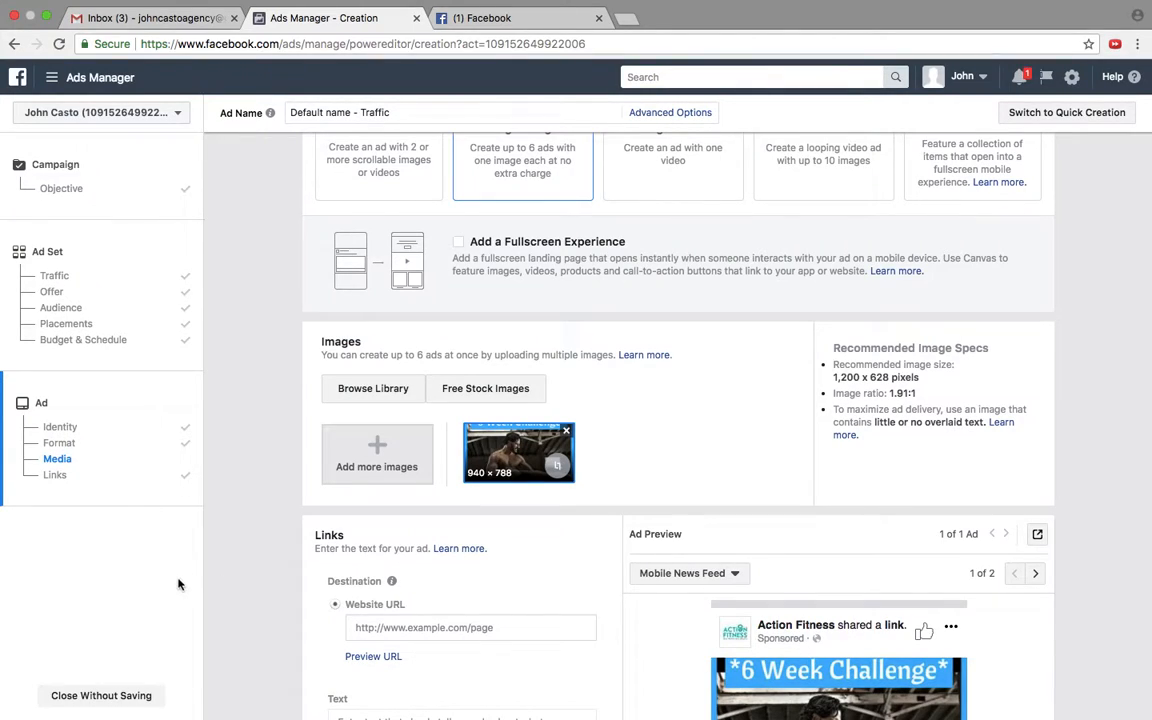
scroll(275, 514, down, 5)
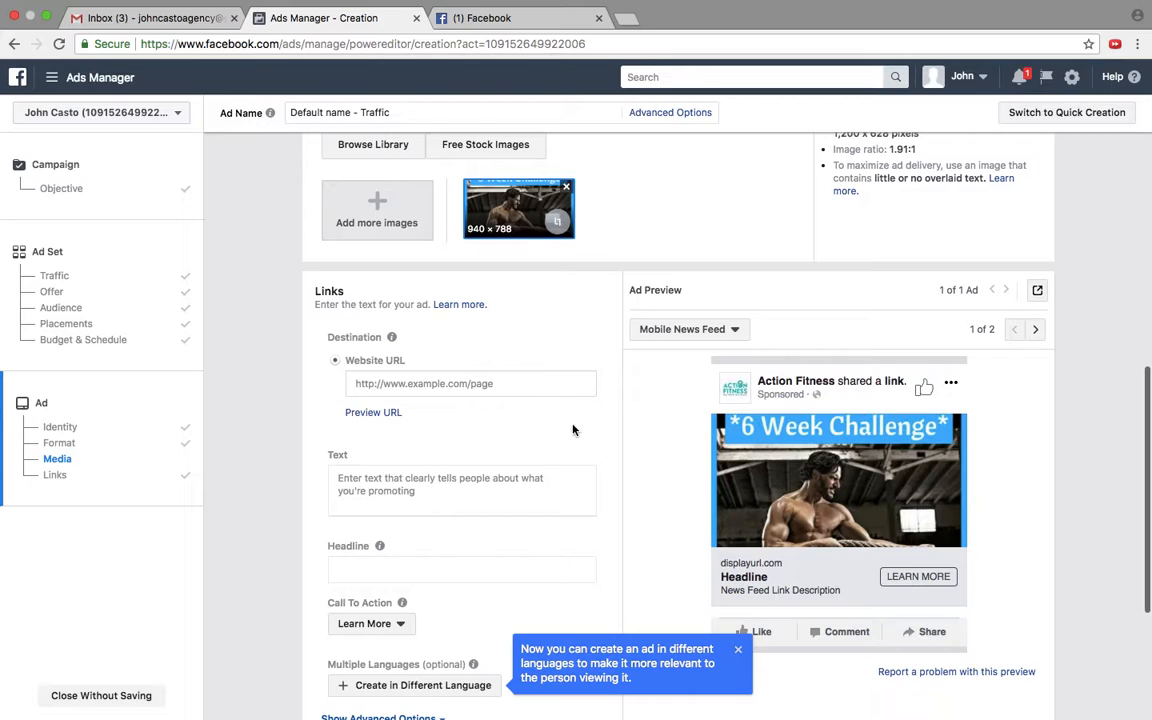
scroll(573, 430, down, 3)
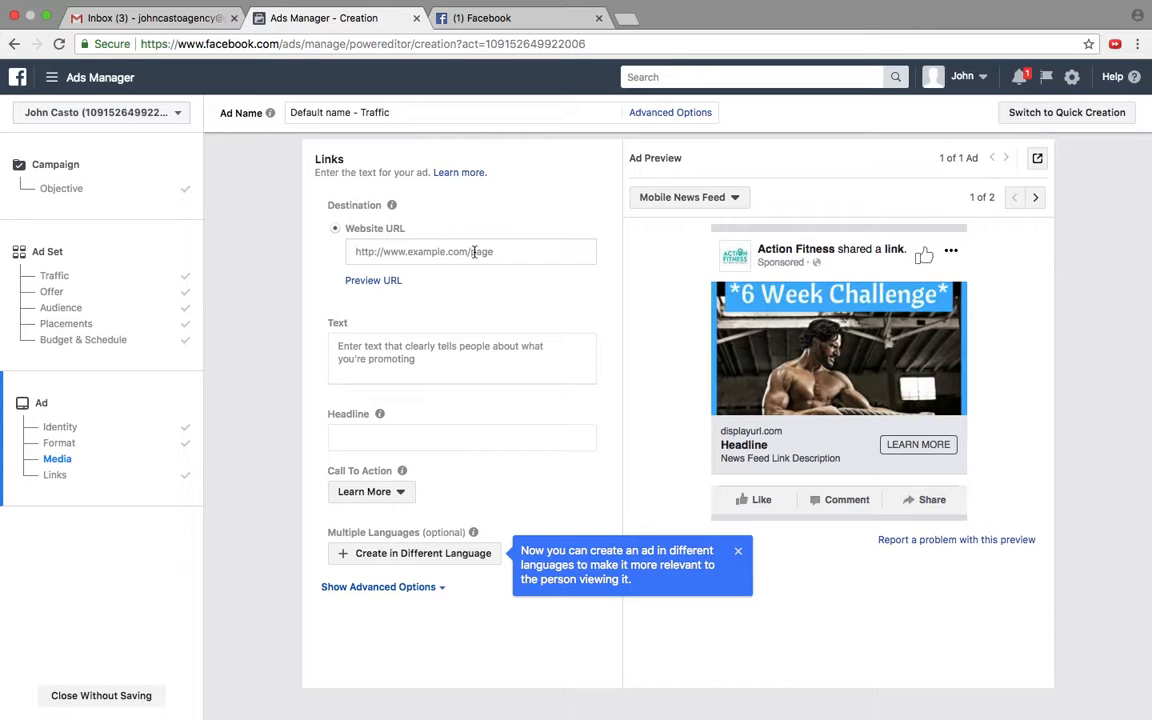
click(474, 252)
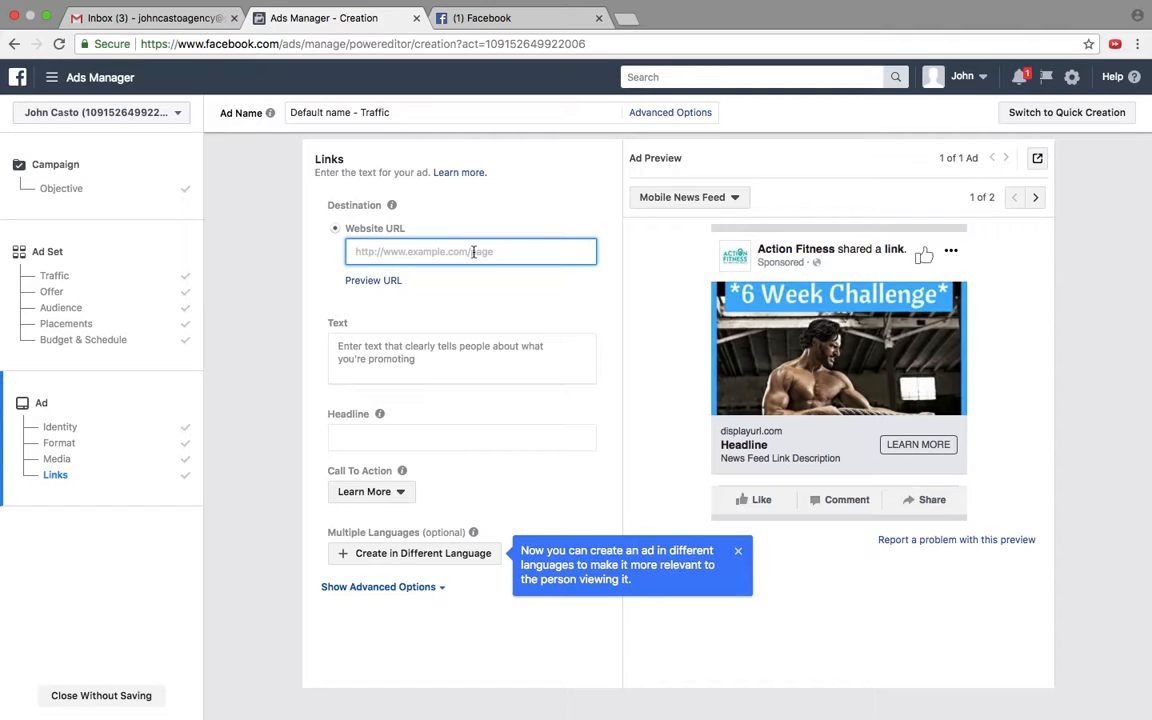
text(www.)
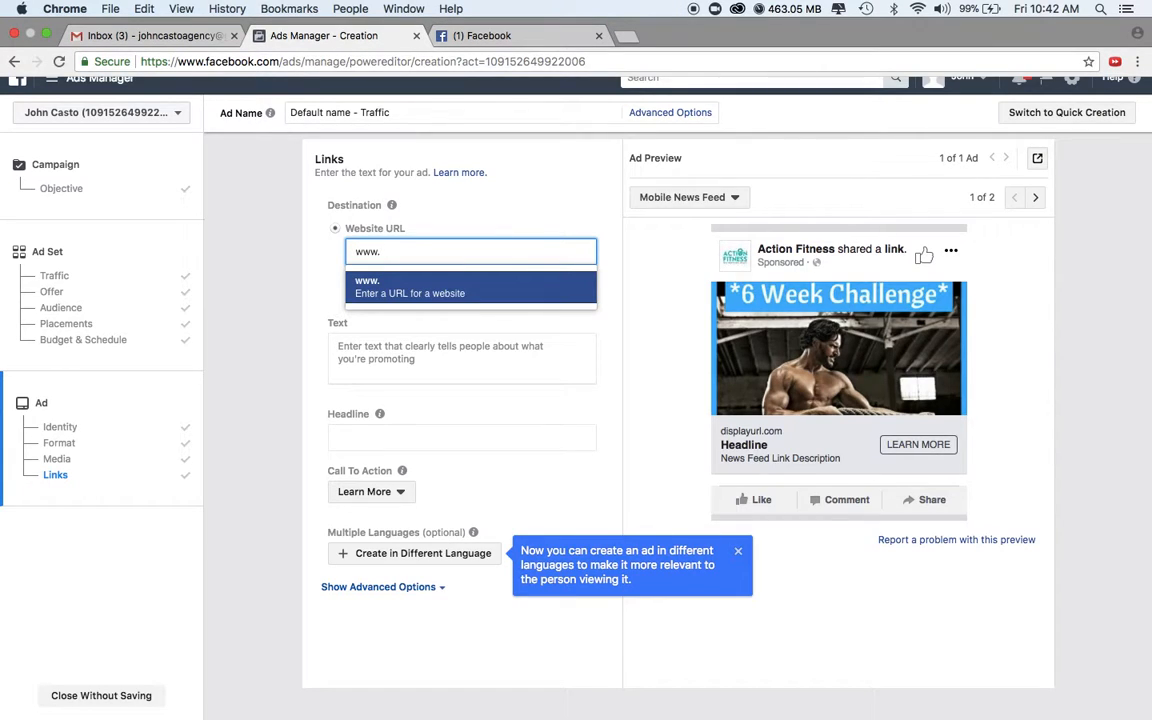
text(actinonfitnessi)
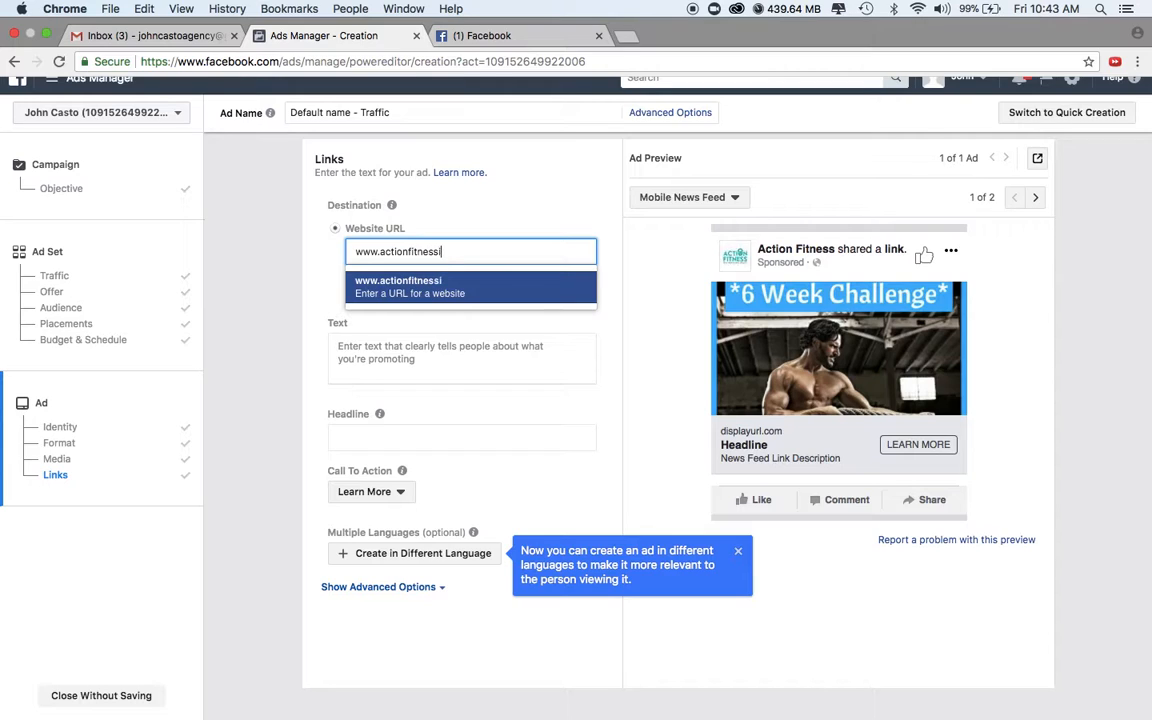
text(nc.com)
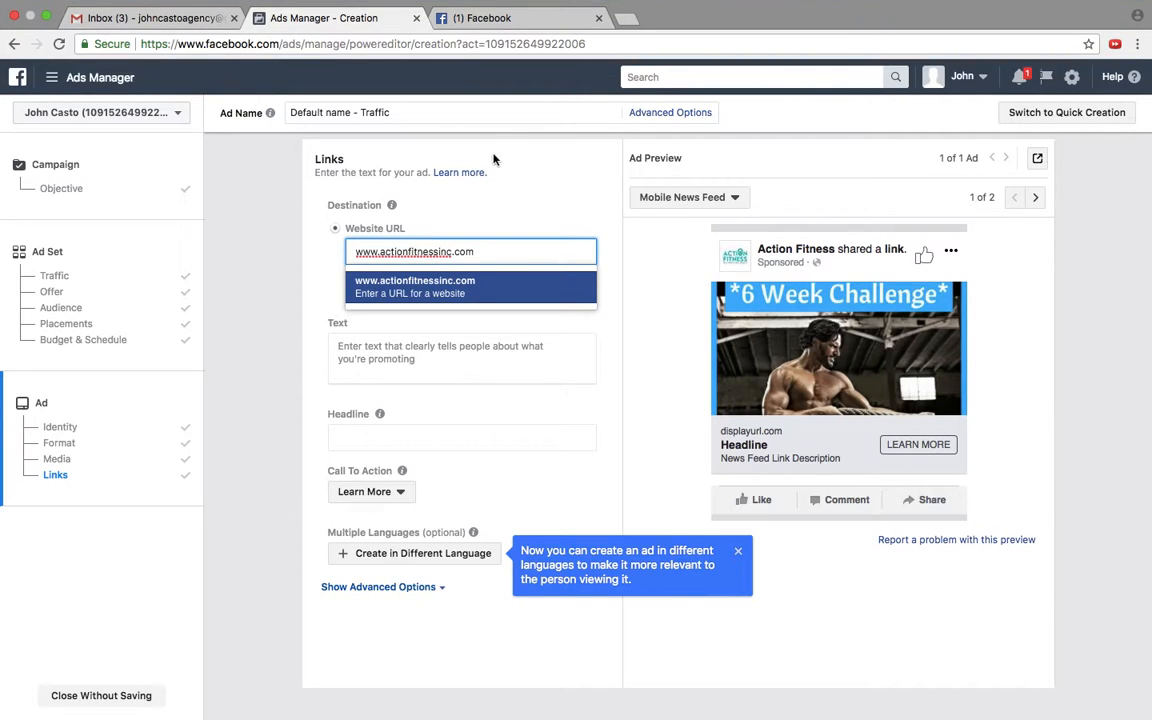
click(316, 306)
Step: Replace the ad's main text with "this is above the image"
scroll(303, 324, down, 2)
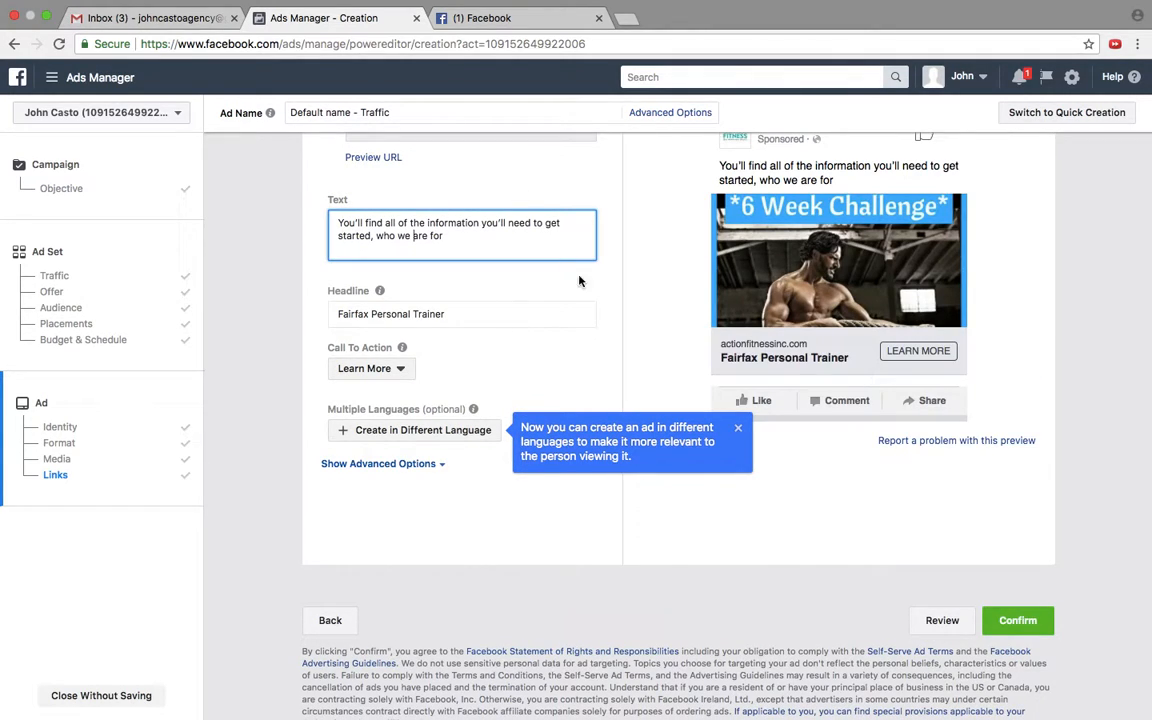
scroll(786, 220, up, 2)
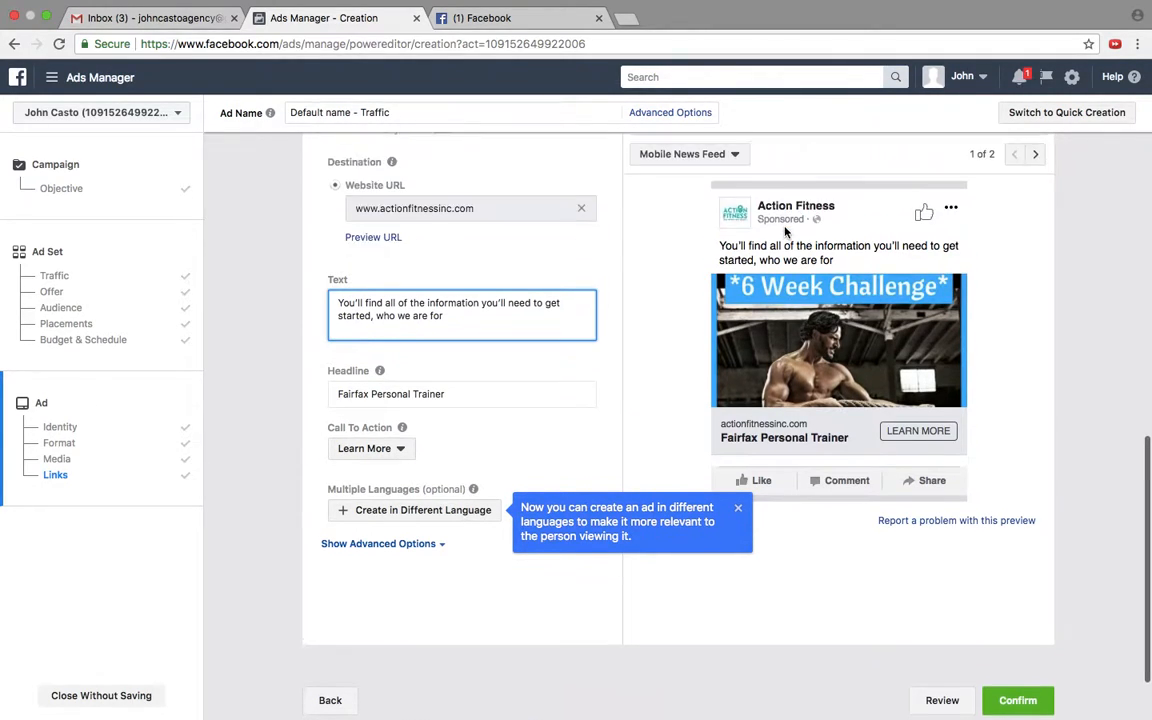
triple_click(459, 315)
text(this i)
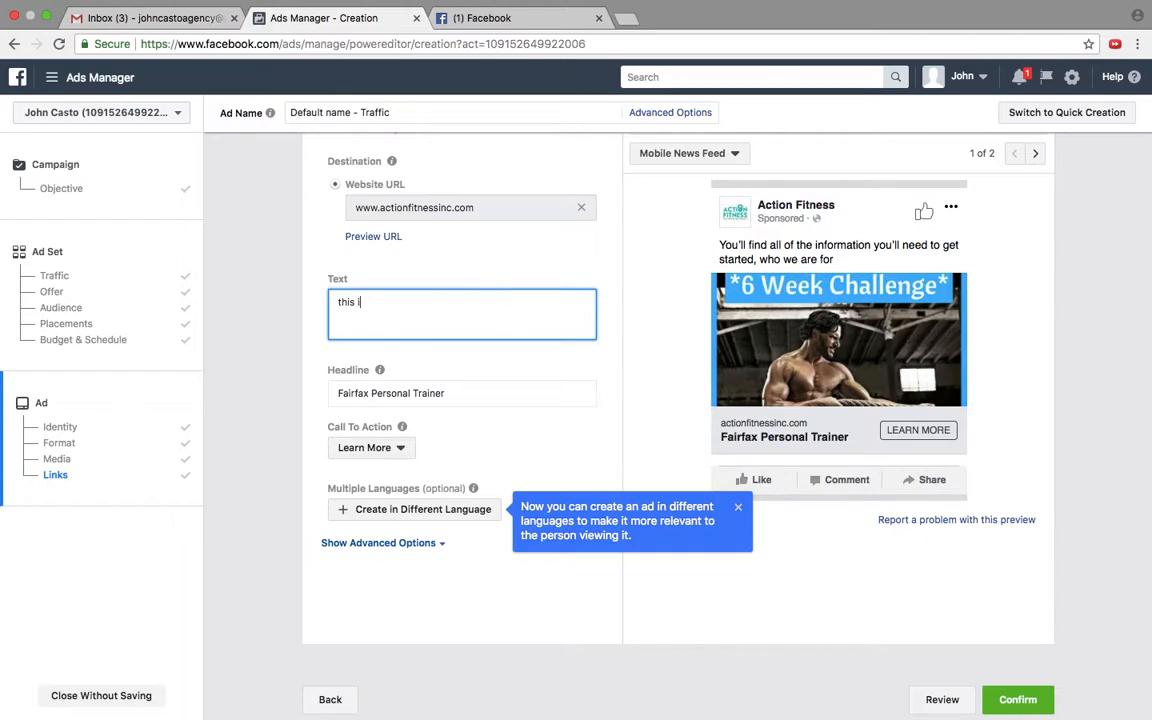
text(s avov)
key(BackSpace)
key(BackSpace)
key(BackSpace)
text(bove the umage)
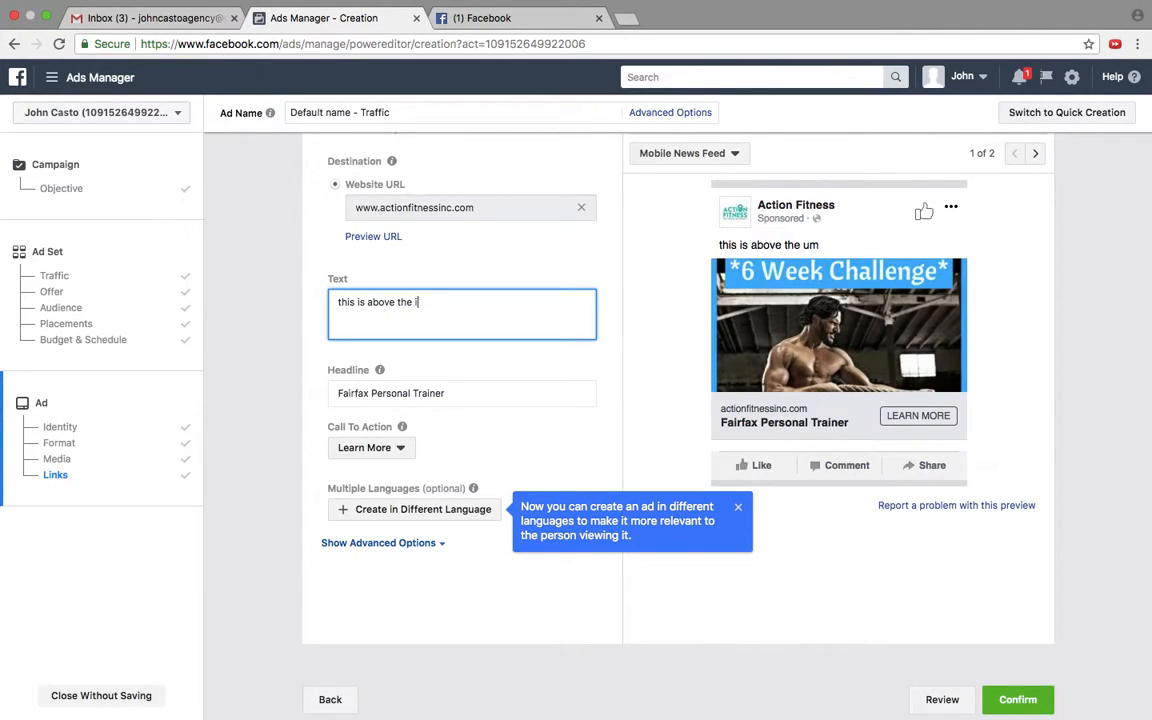
Step: Replace the ad's headline with "below theimage"
click(360, 392)
double_click(414, 393)
triple_click(414, 393)
text(below theimage)
Step: Look through the call-to-action choices, keep Learn More, and dismiss the tip about ads in different languages
click(343, 449)
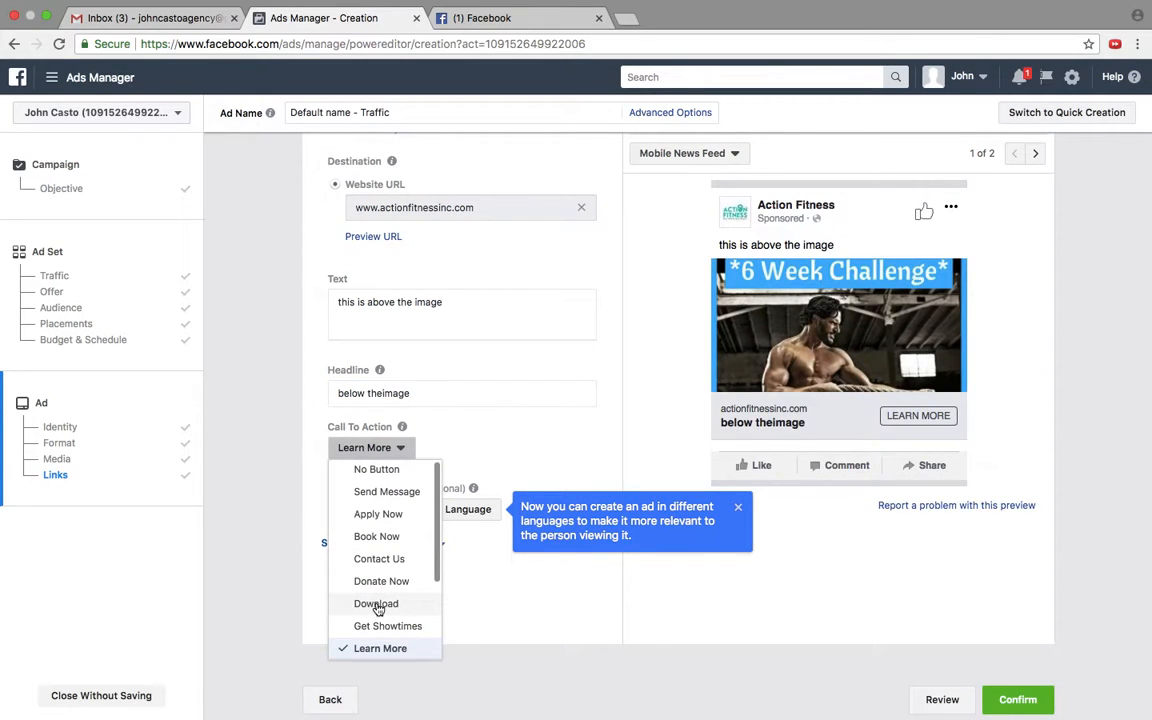
scroll(378, 540, down, 5)
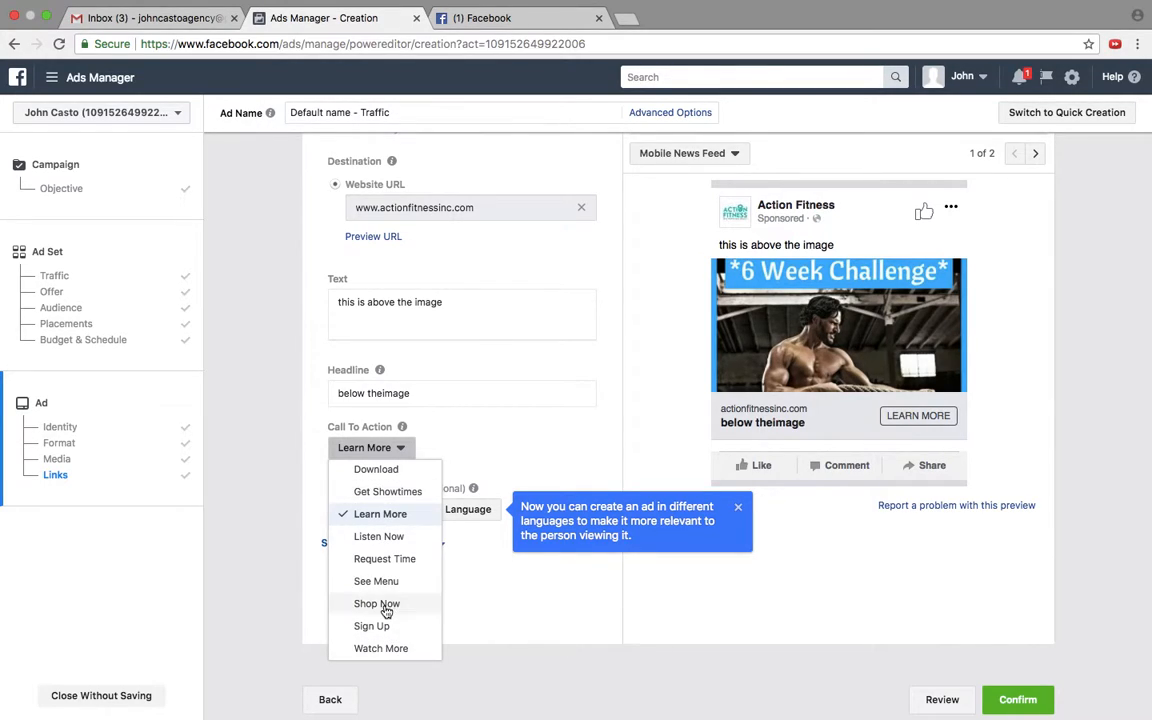
click(219, 292)
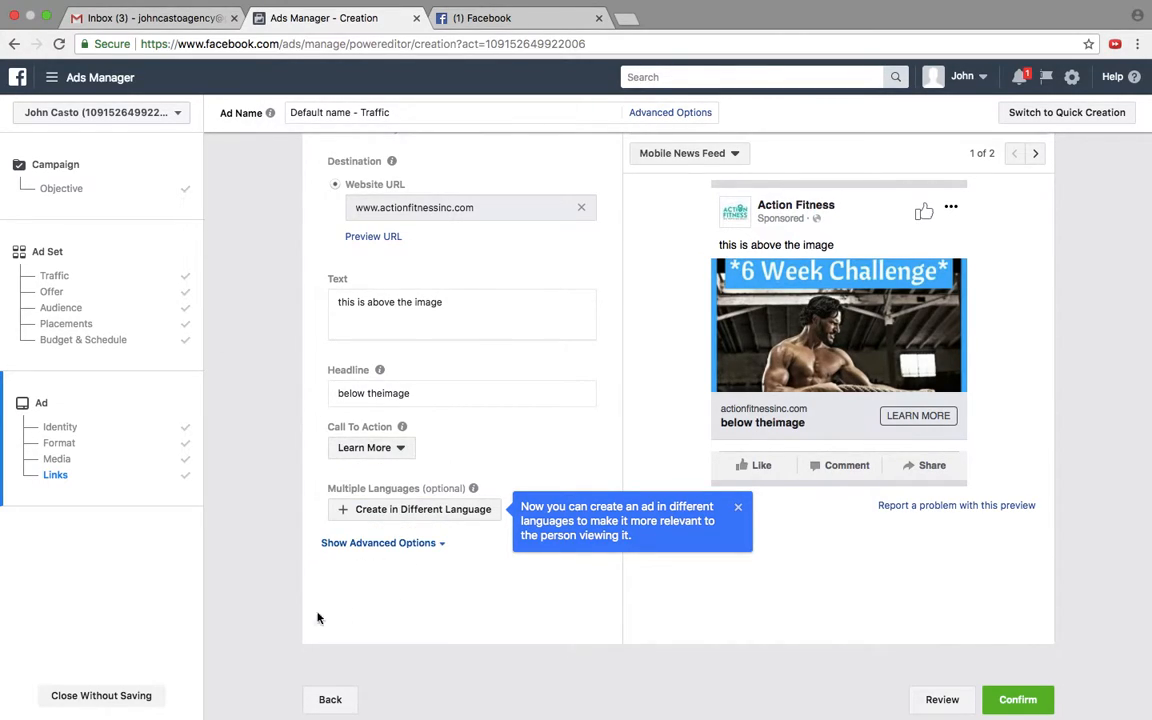
click(737, 509)
Step: Look over the completed ad and its preview, and submit the campaign for publishing
scroll(599, 494, down, 2)
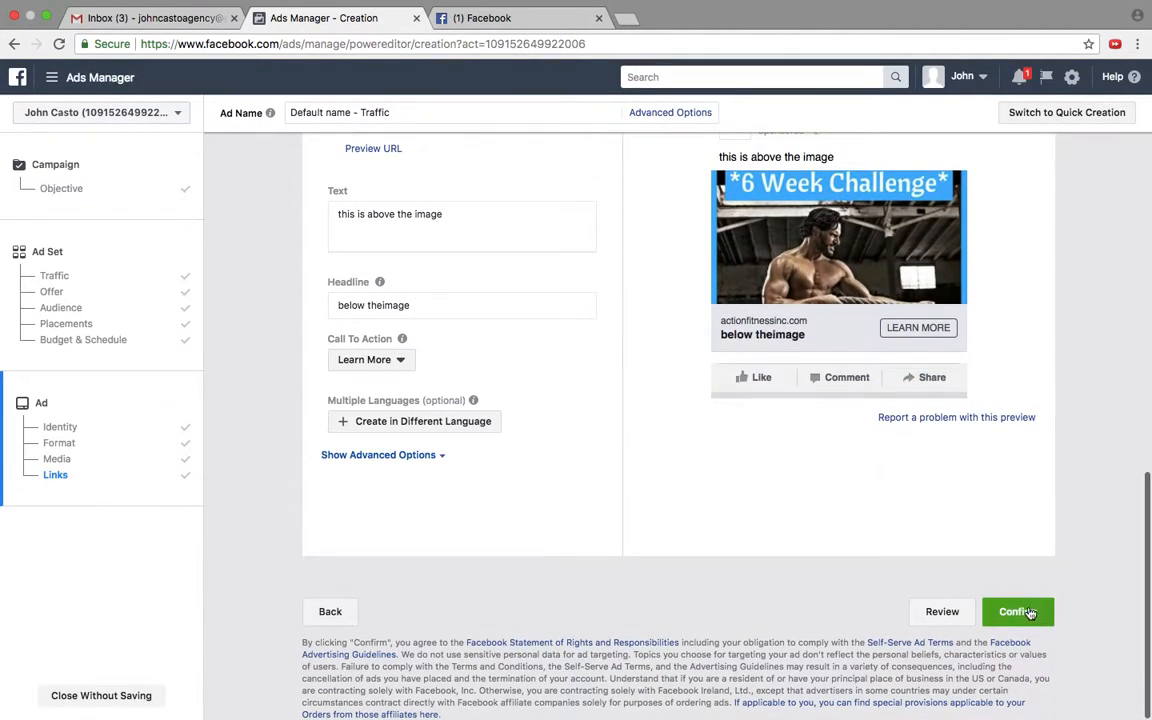
scroll(707, 445, up, 5)
scroll(705, 445, down, 5)
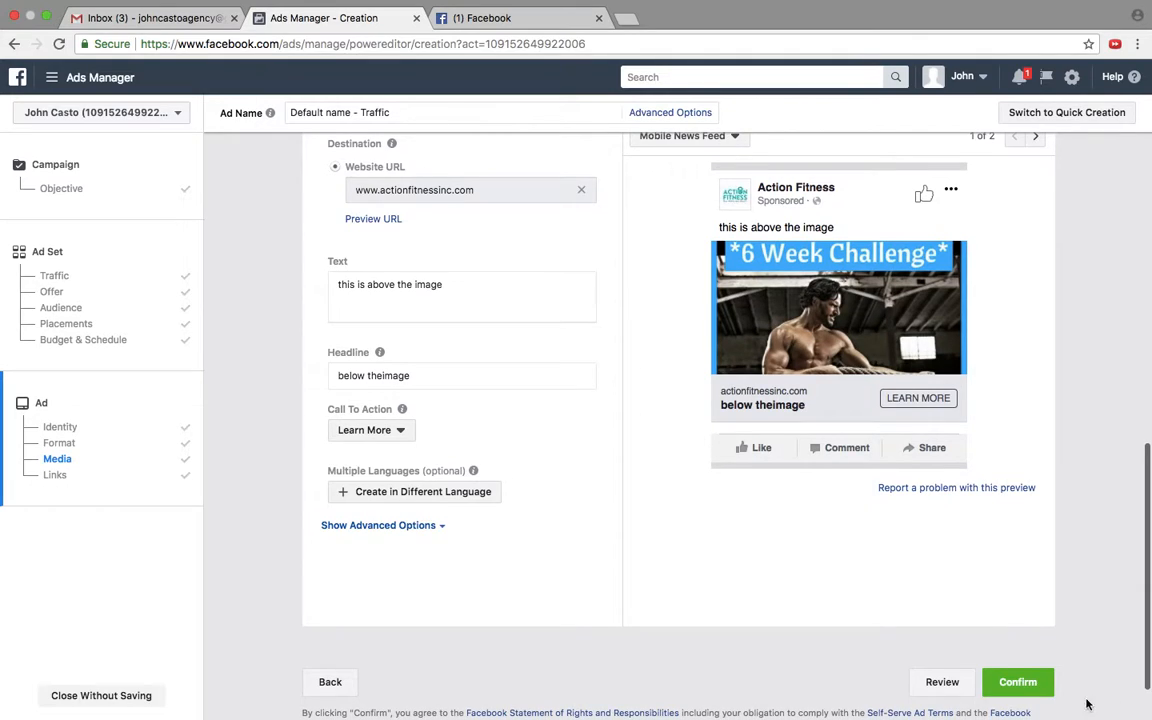
click(1015, 682)
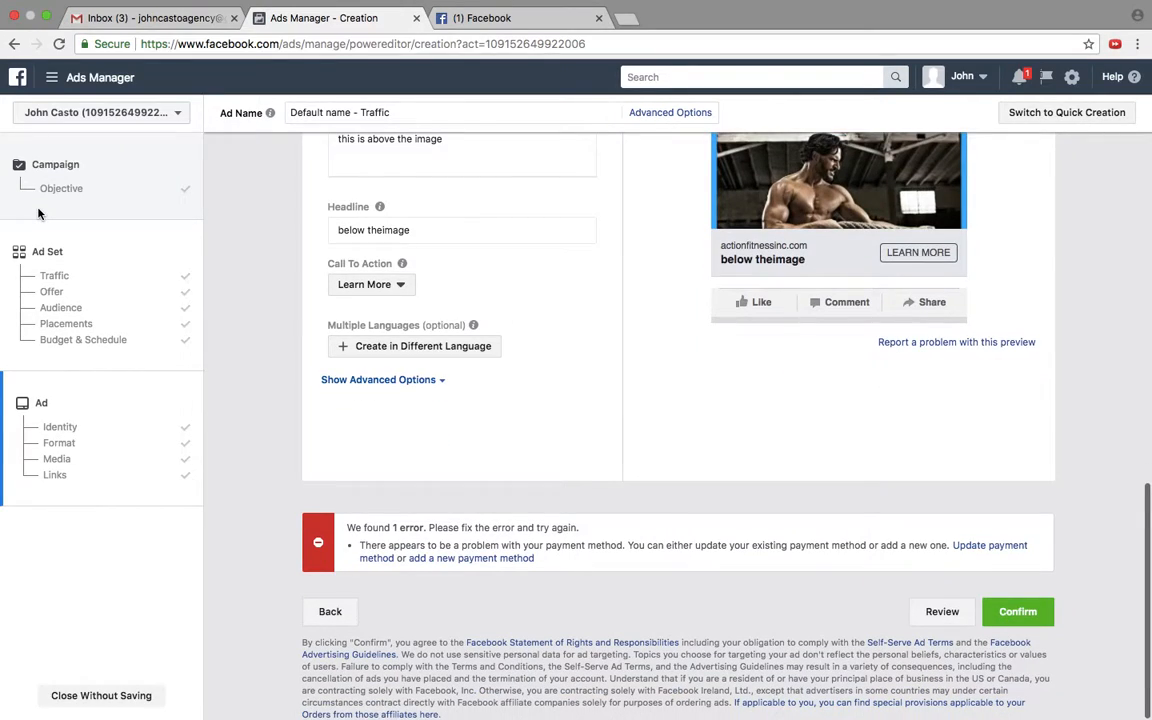
Step: Go to the ad account's payment settings to update the payment method and start adding a new one
scroll(512, 337, up, 3)
scroll(512, 337, down, 3)
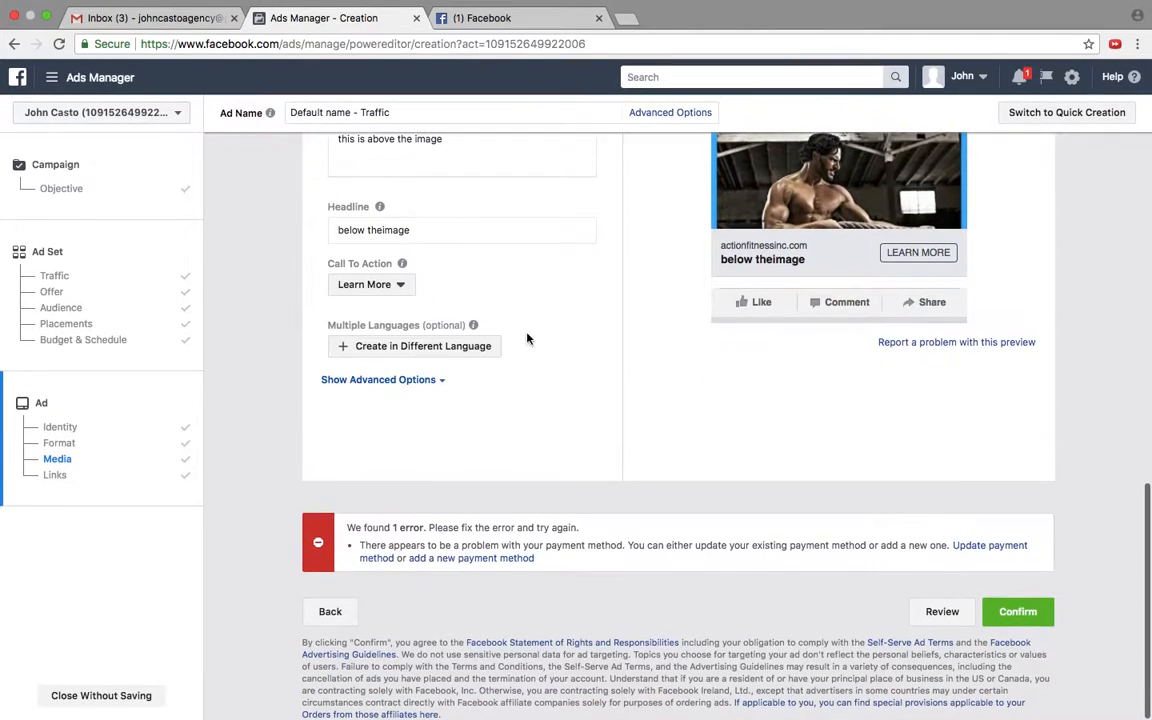
click(983, 553)
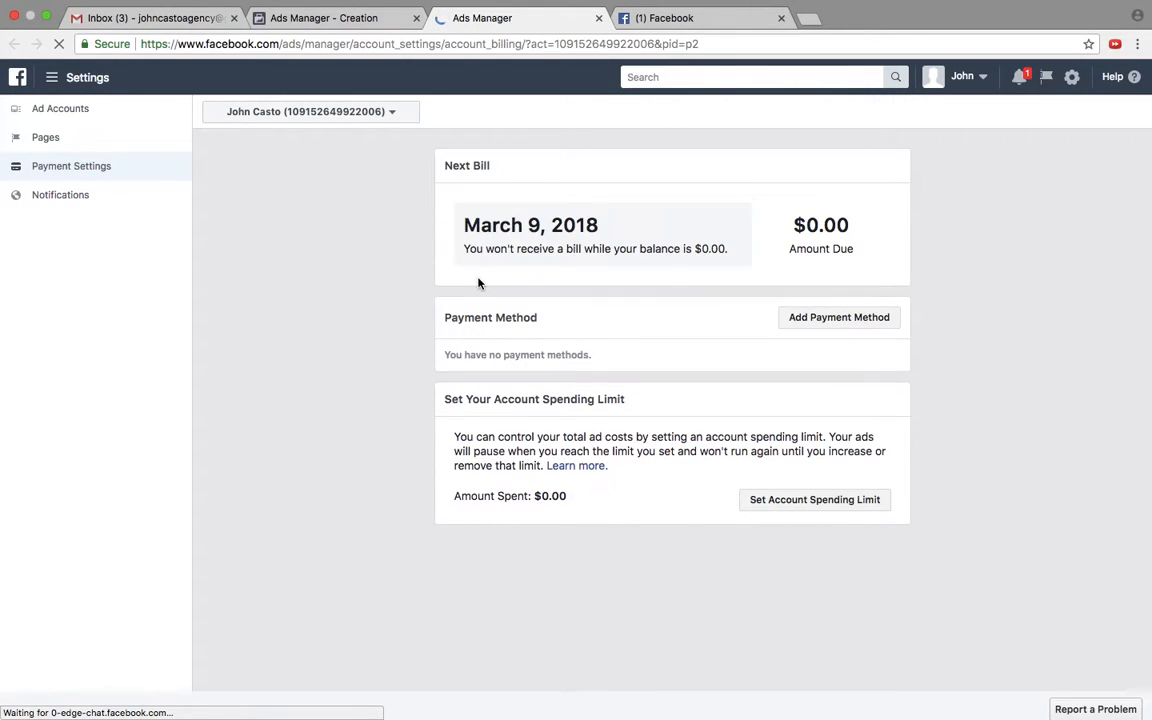
click(835, 320)
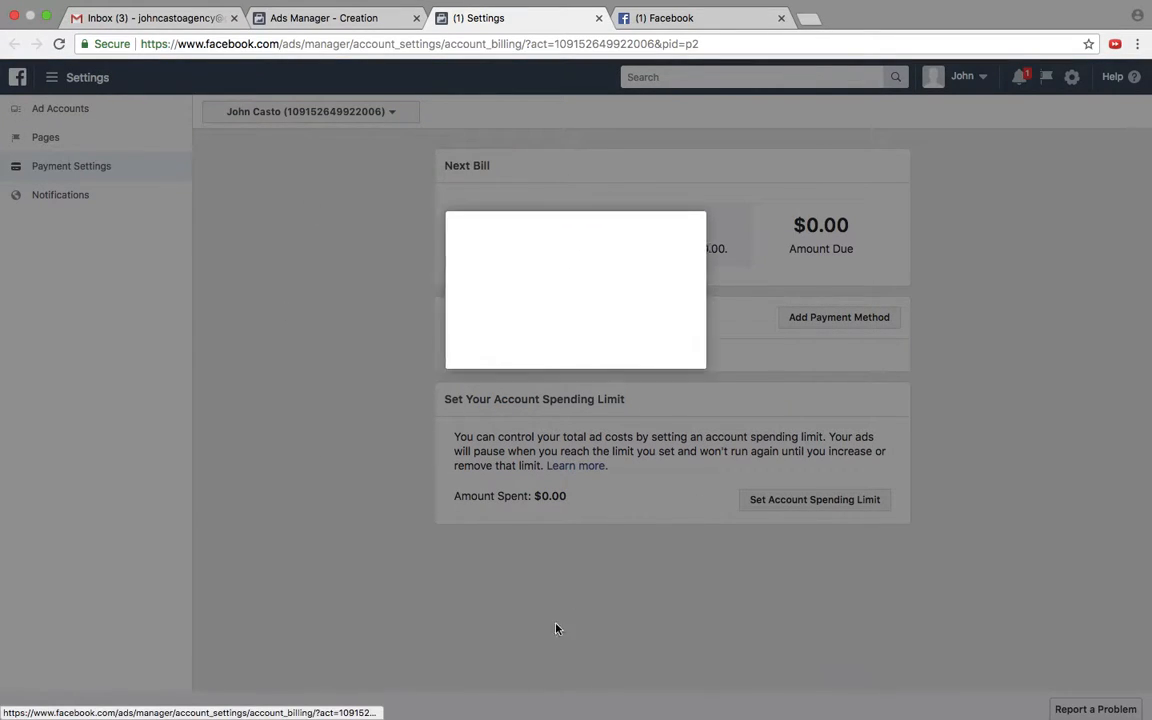
Step: Try to add a credit or debit card by filling in its number, expiration date, security code and billing zip code
click(525, 366)
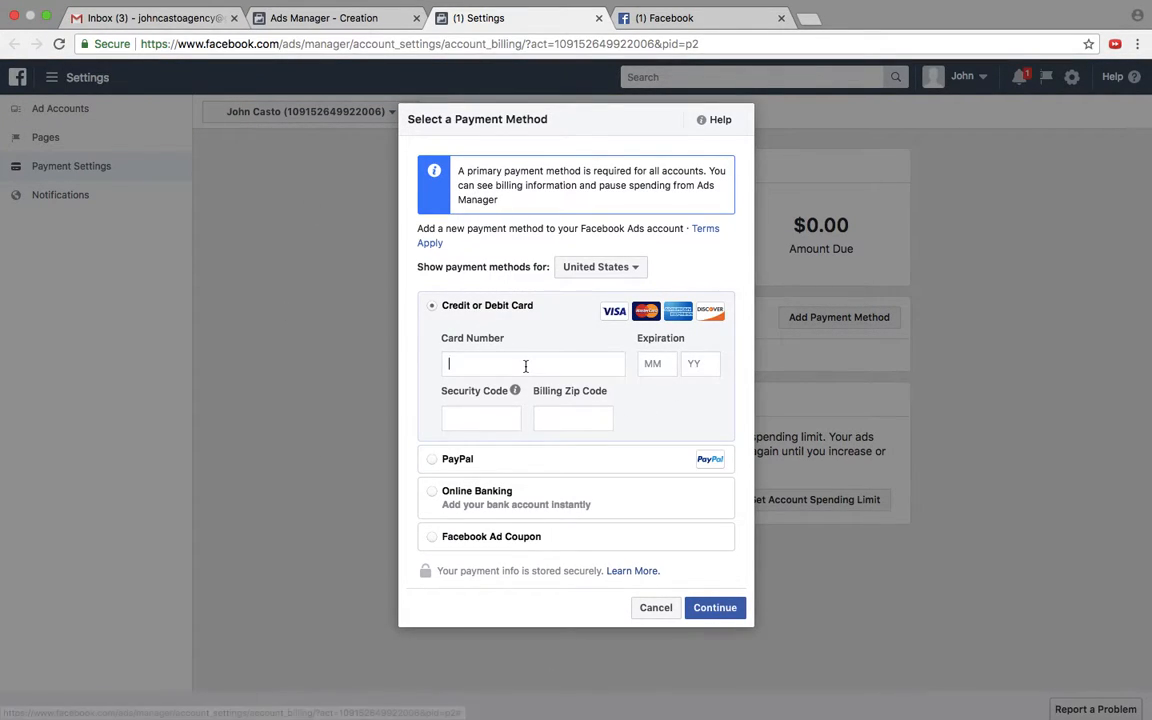
click(520, 381)
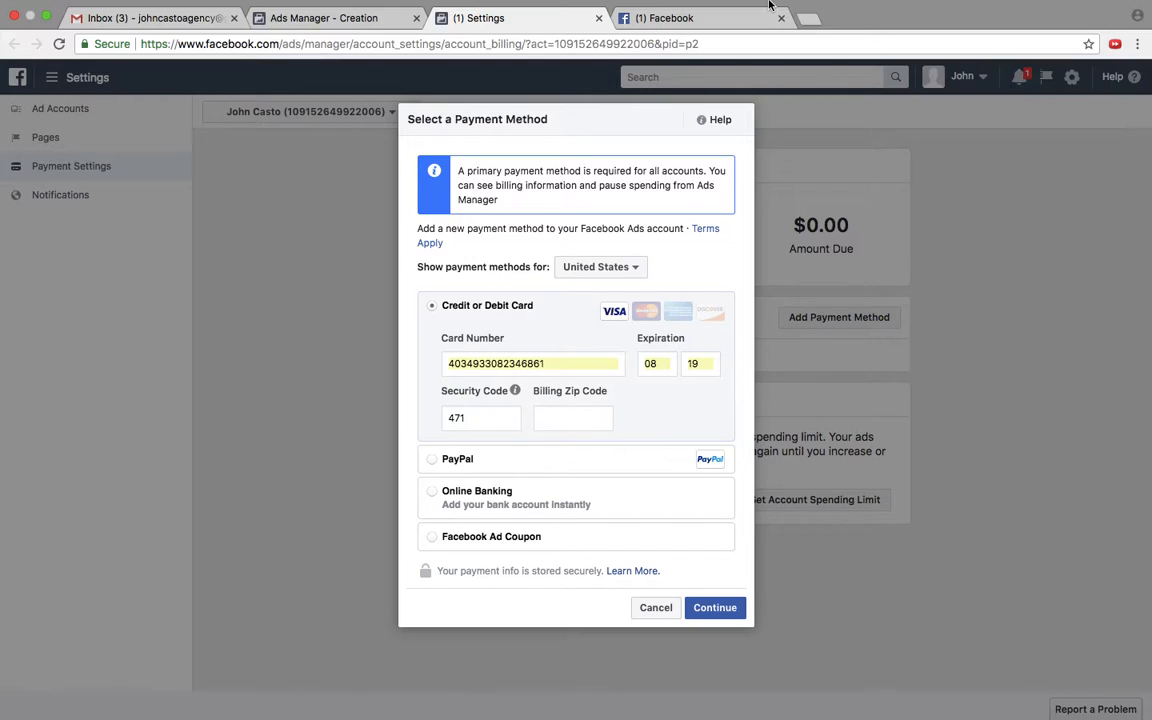
text(22030)
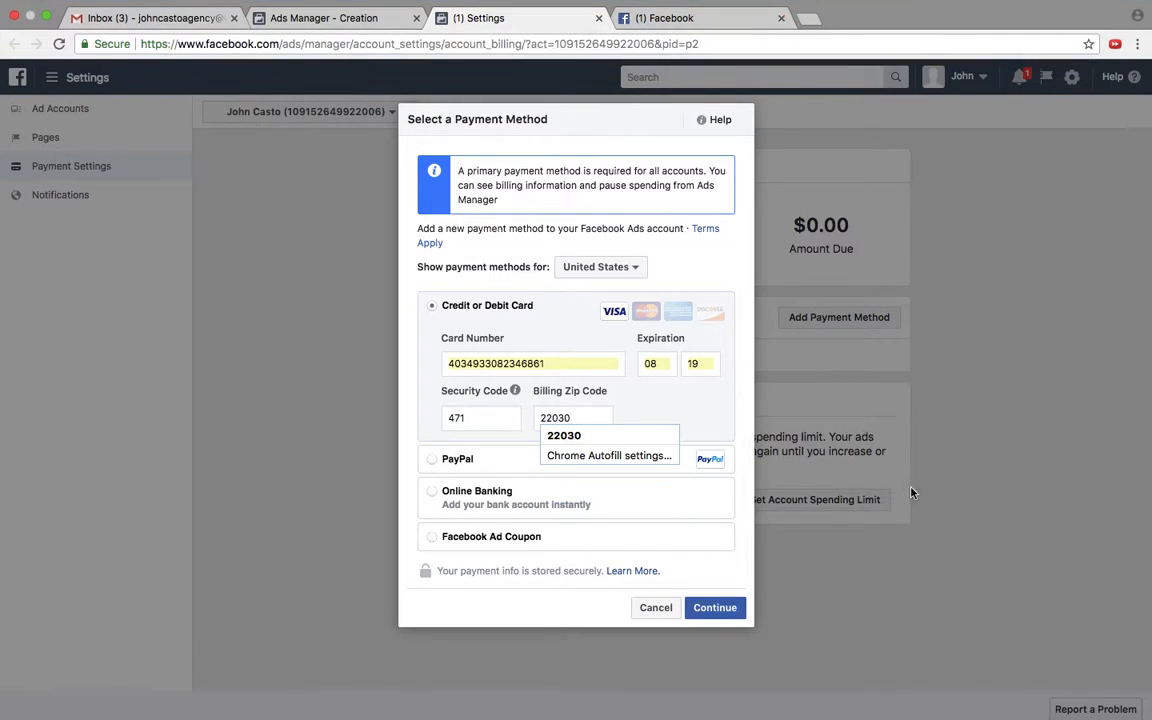
click(730, 613)
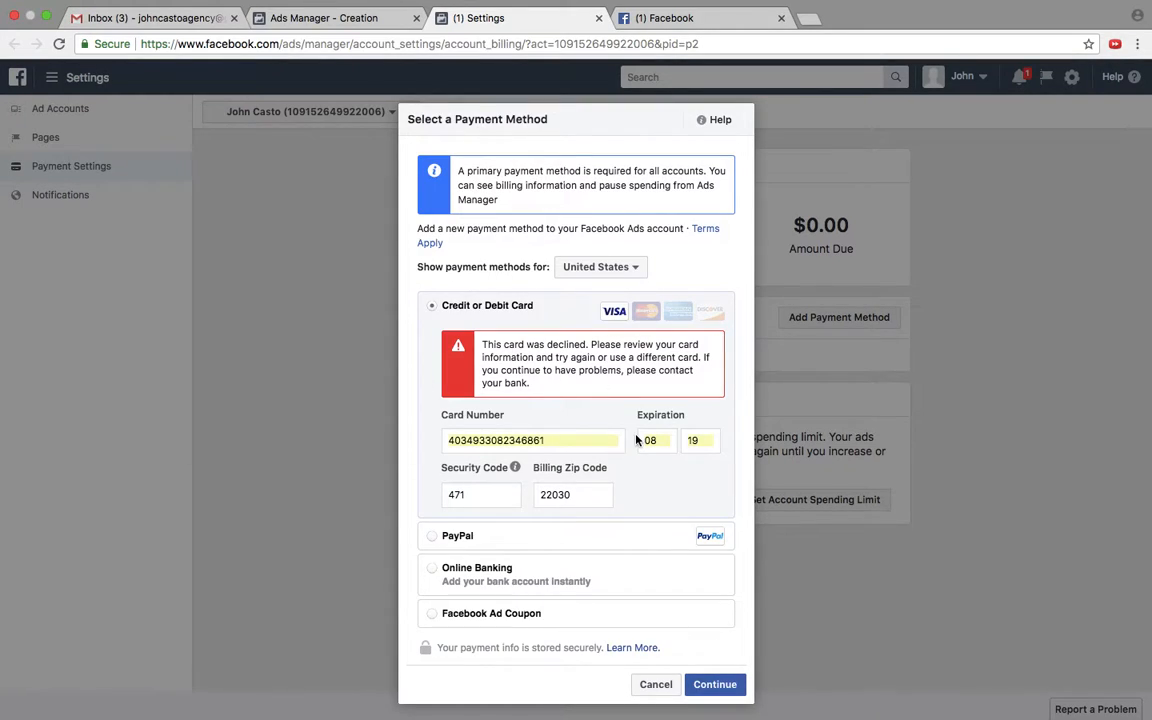
Step: Clear the card number, expiration date, security code and billing zip code from the payment form
double_click(522, 440)
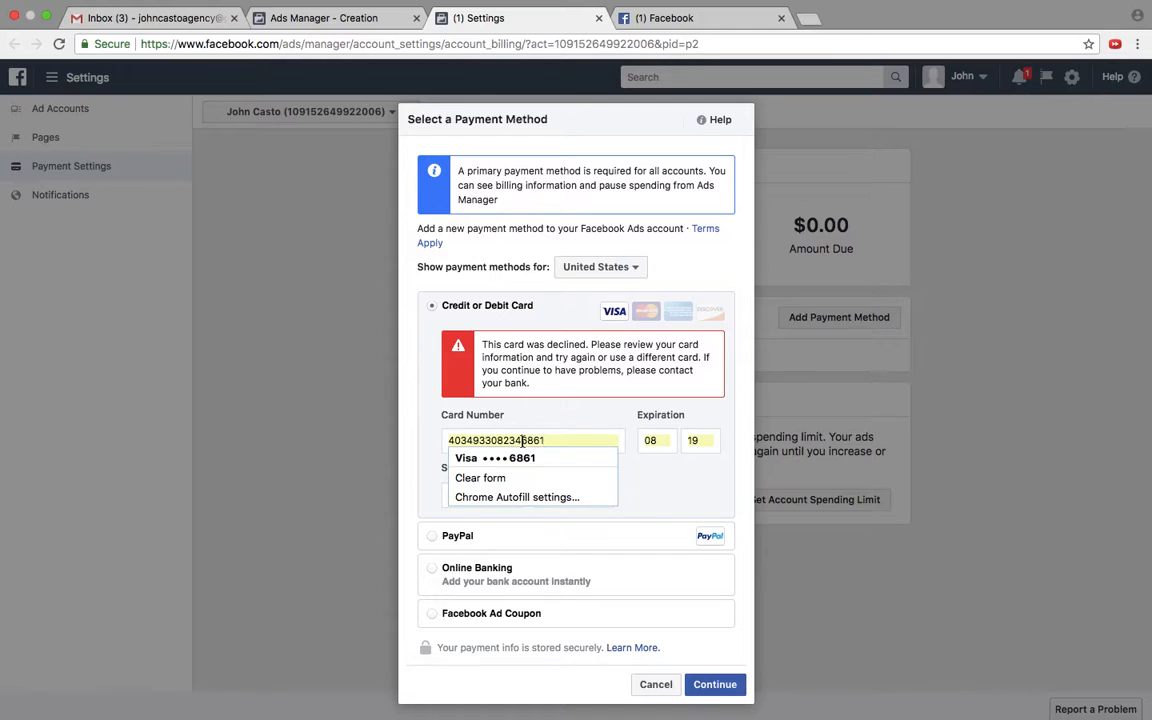
key(BackSpace)
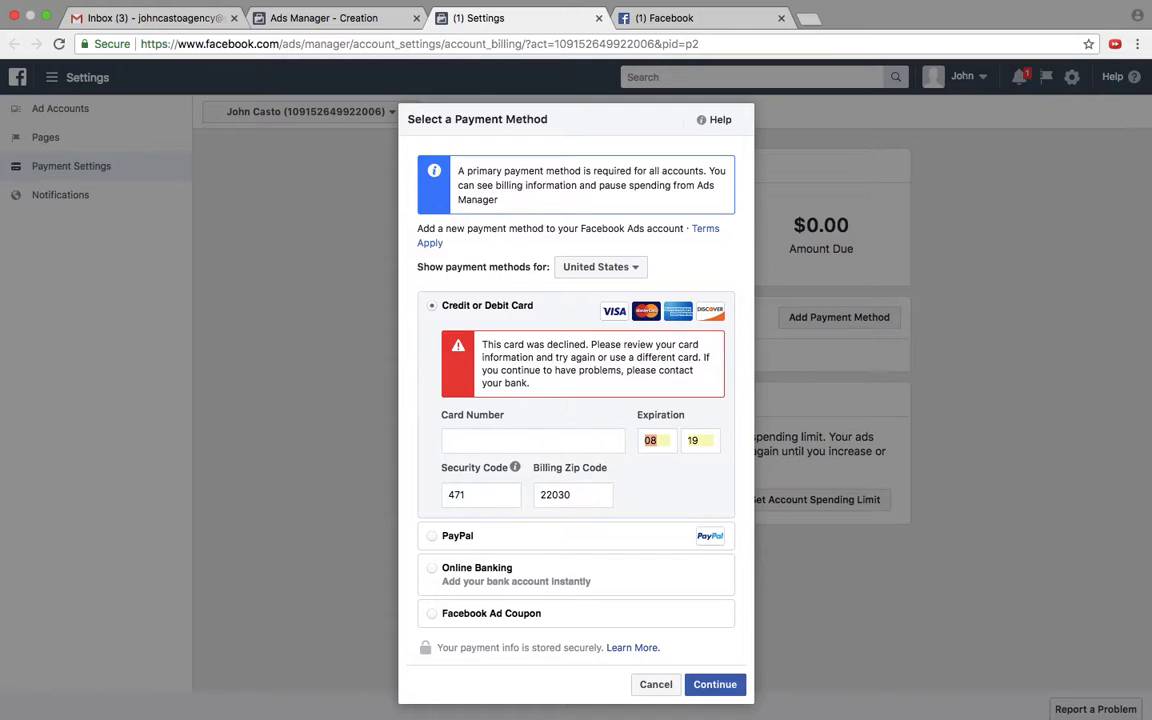
key(BackSpace)
key(Tab)
text(a)
key(BackSpace)
key(Tab)
key(BackSpace)
key(Tab)
key(BackSpace)
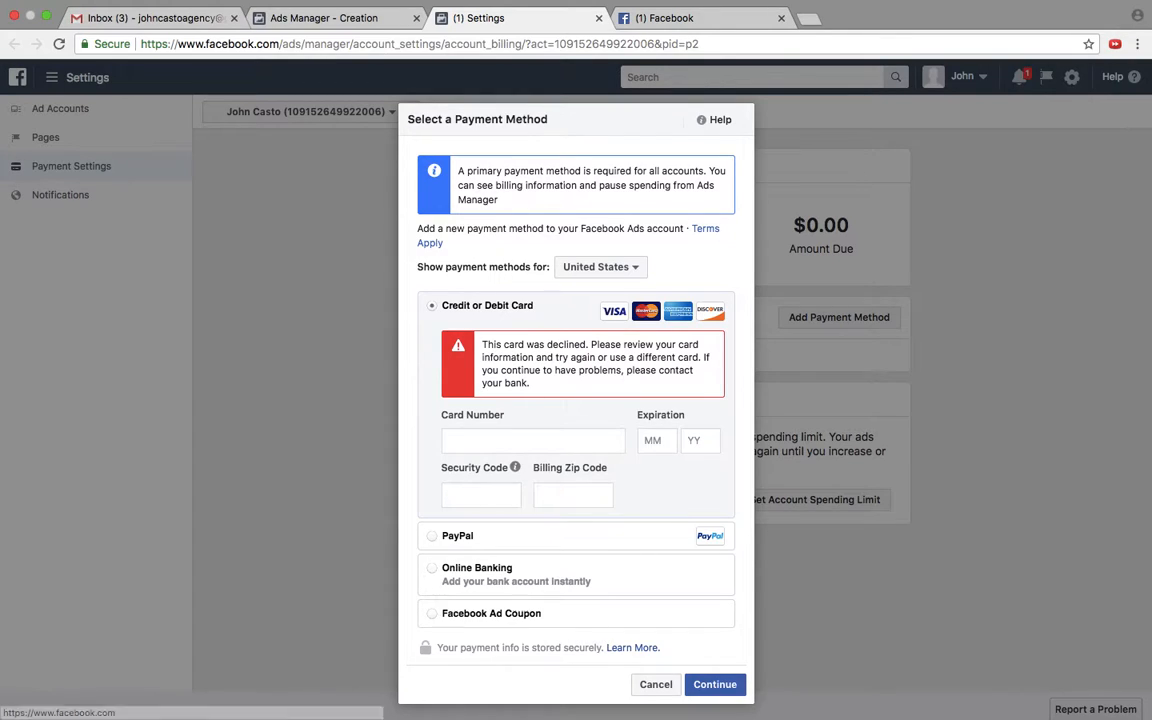
Step: Check the ad draft on the ad creation page and return to the payment method form
click(340, 20)
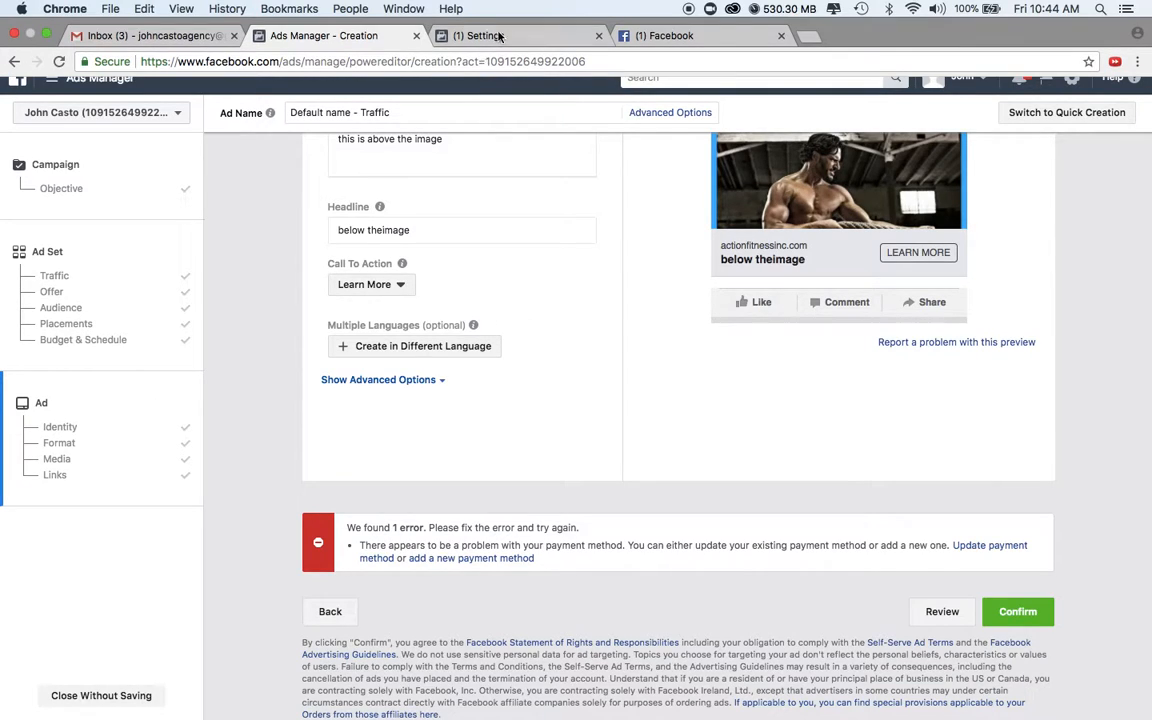
click(503, 35)
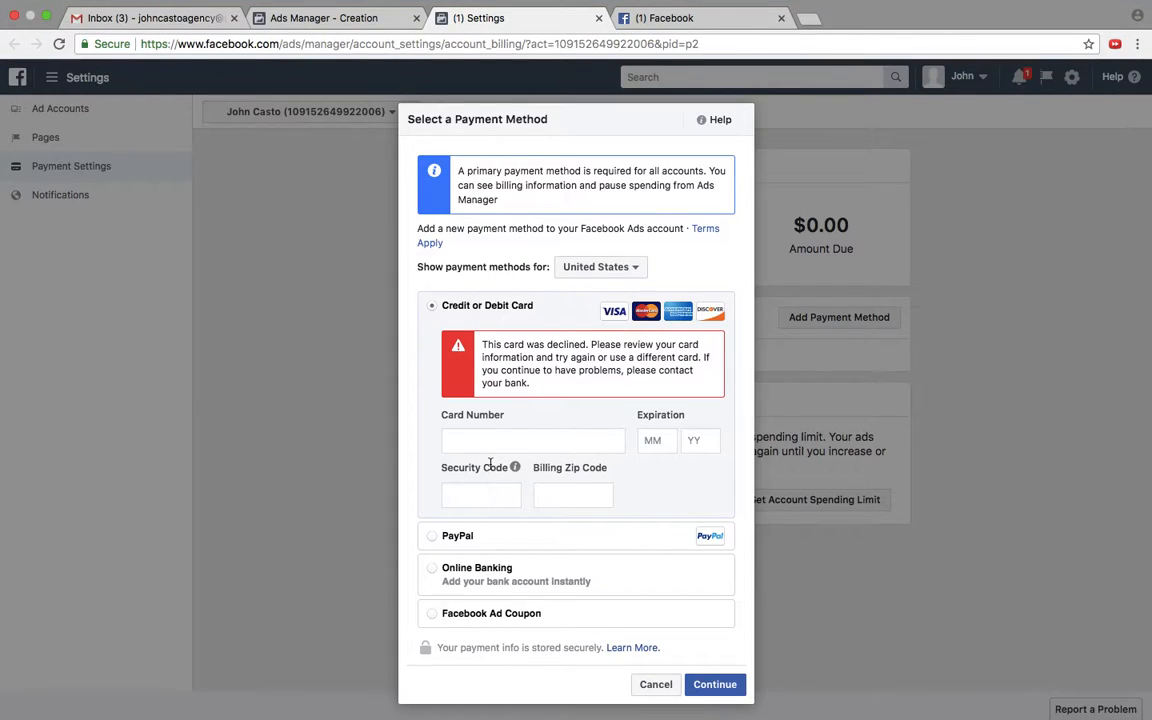
Step: Start entering the card number in the credit or debit card form and return to the ad draft on the creation page
text(3727)
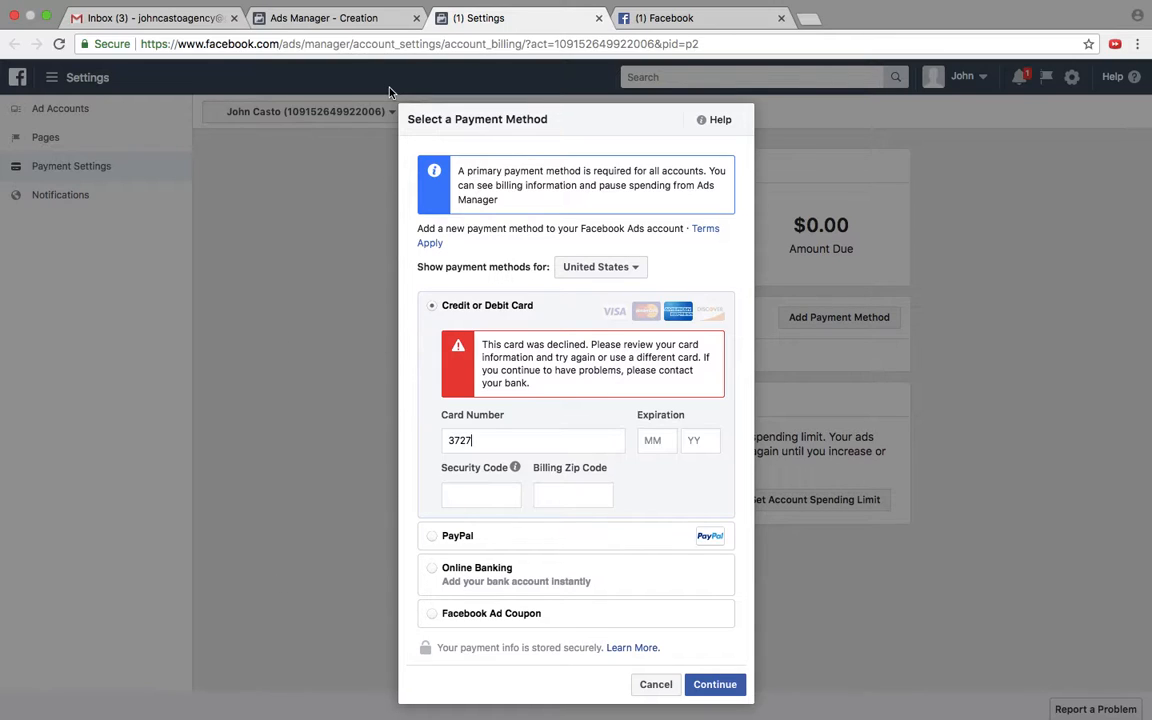
click(366, 17)
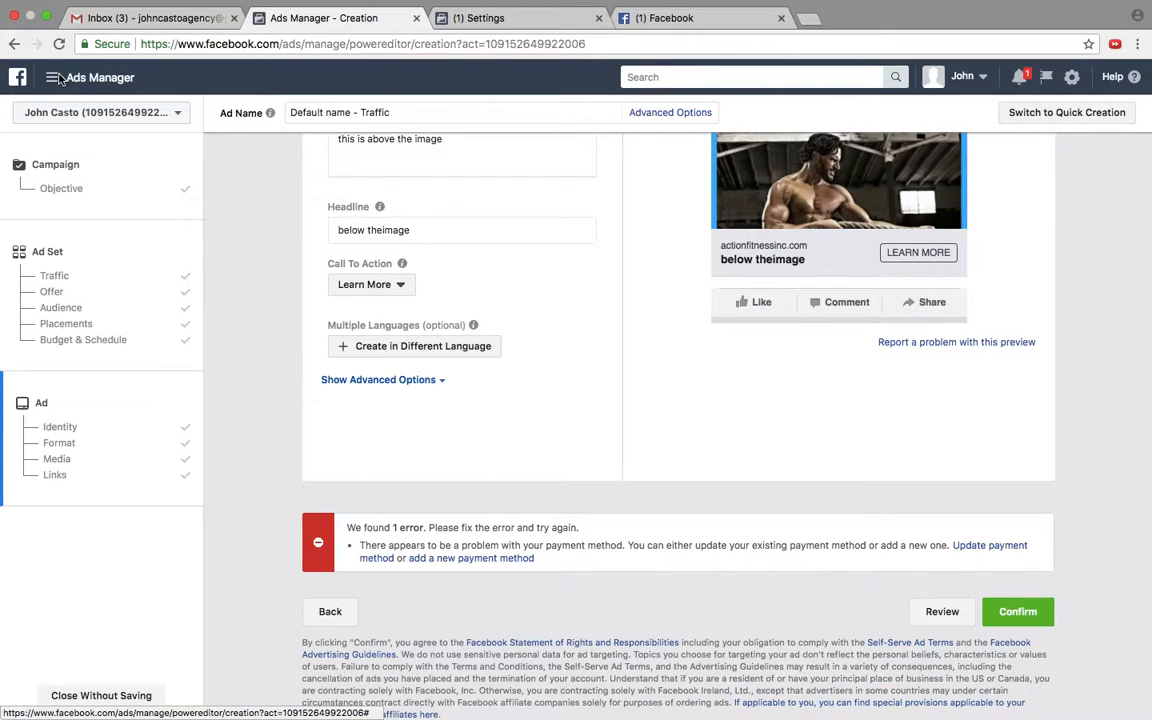
Step: Open Business Manager at business.facebook.com in place of the Facebook news feed page
click(677, 36)
click(285, 44)
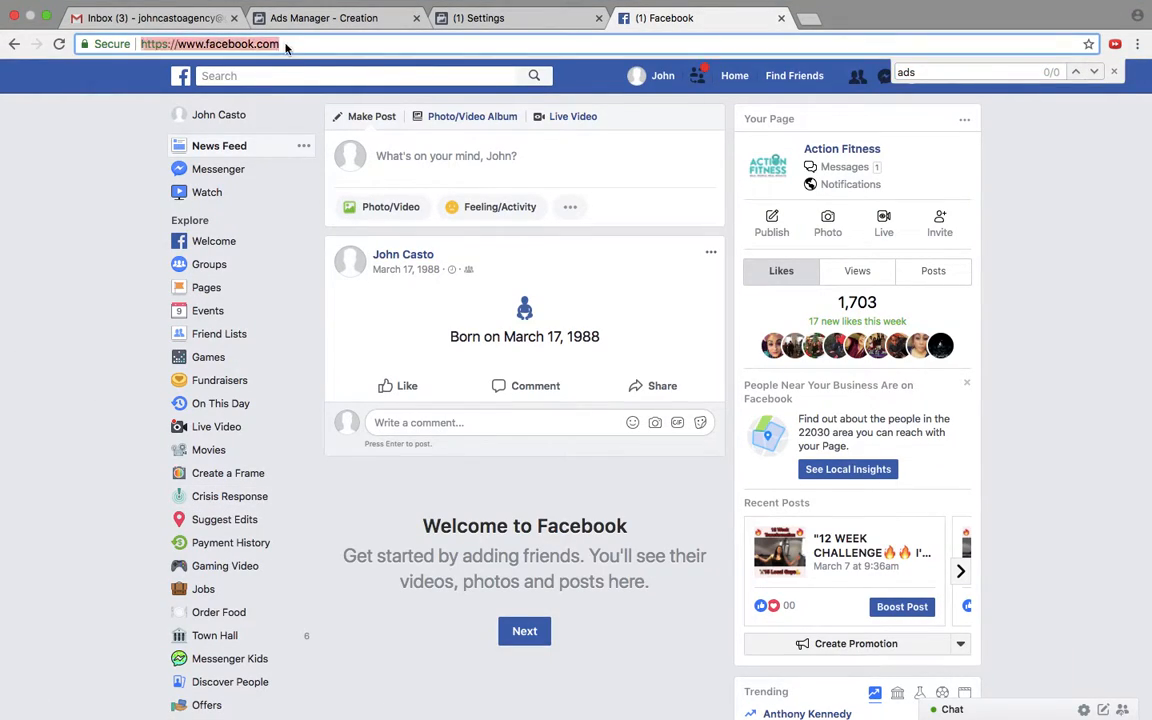
text(business)
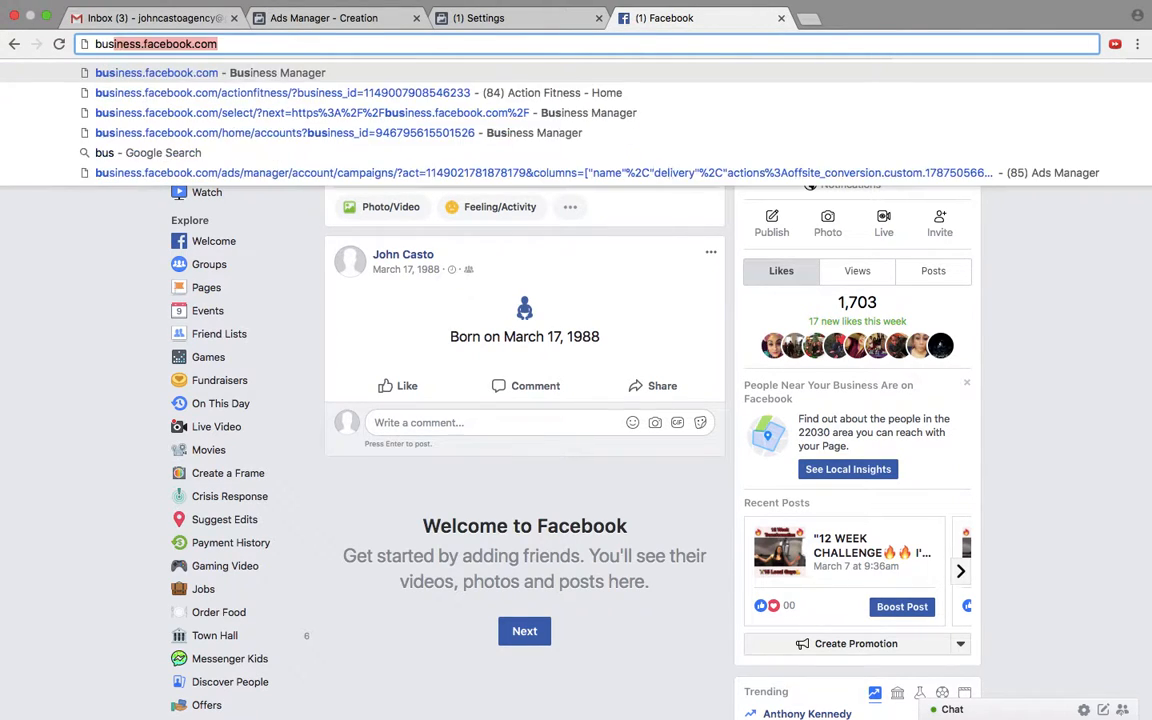
key(Return)
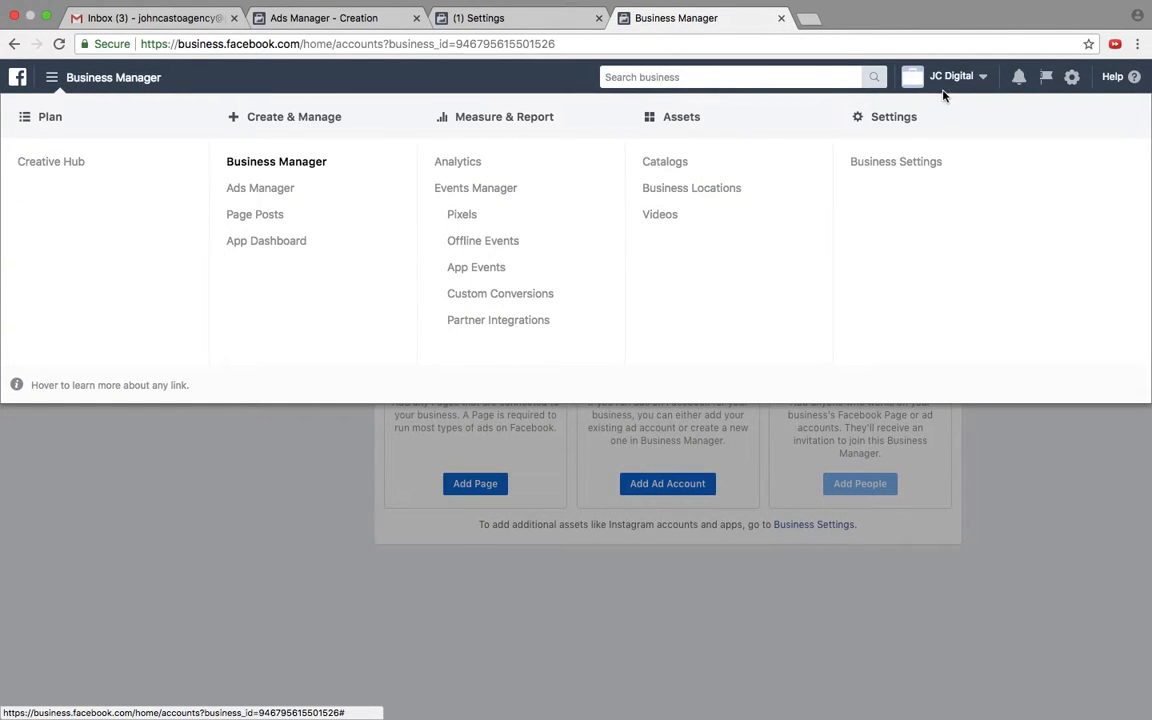
Step: Switch from the JC Digital business to the personal ad account to show its campaigns in Ads Manager
click(937, 88)
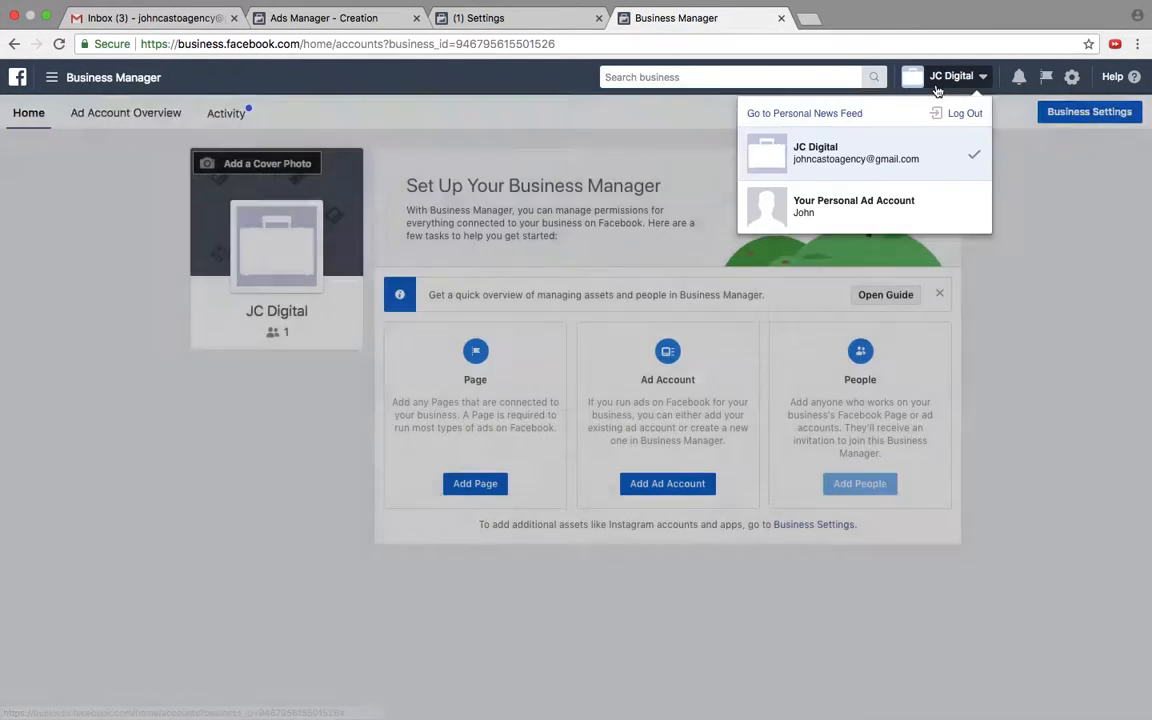
click(765, 204)
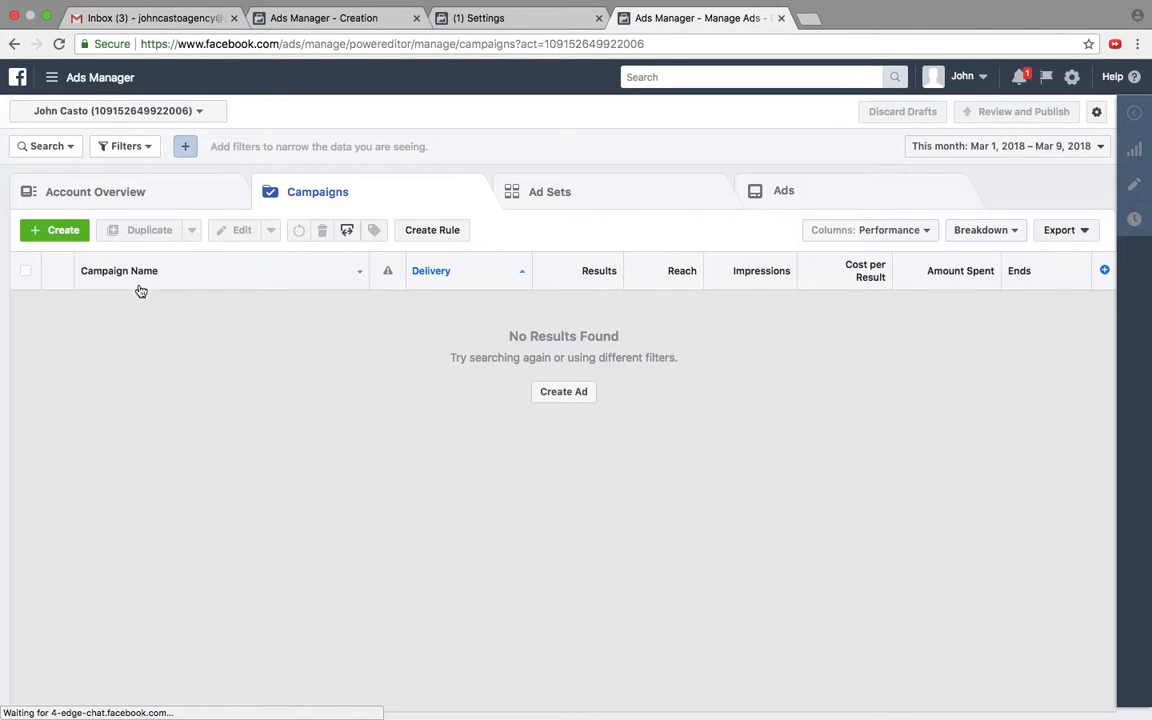
mouse_move(512, 5)
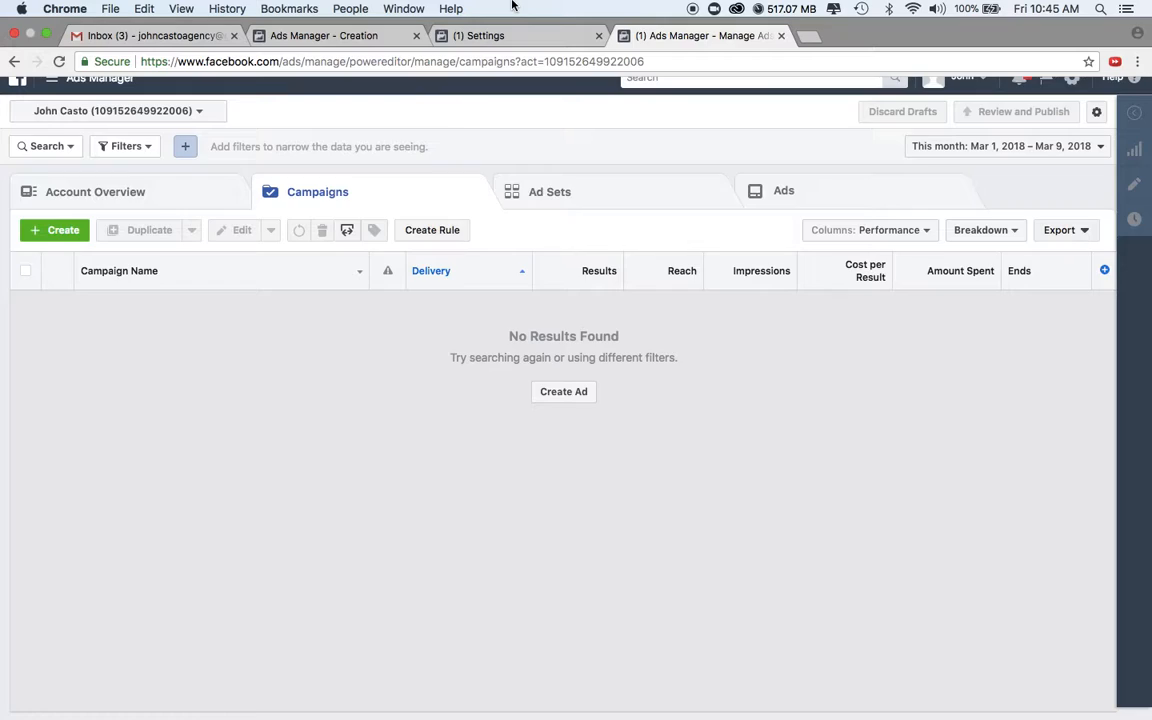